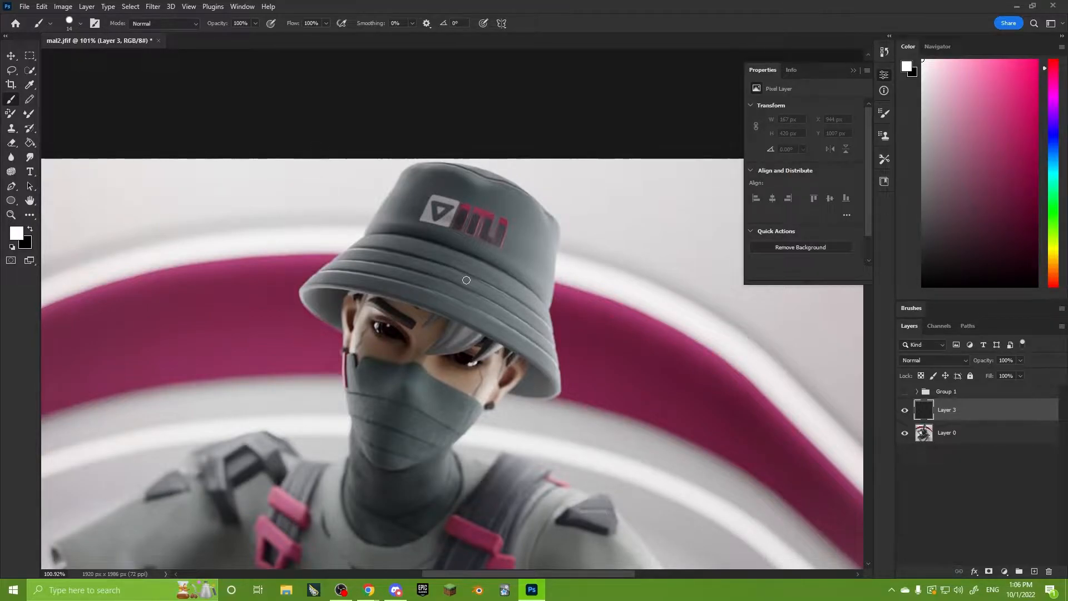
Circle the shaded underside at both ends of the hat brim with white brush strokes on Layer 3.
alt+scroll(466, 280, down, 4)
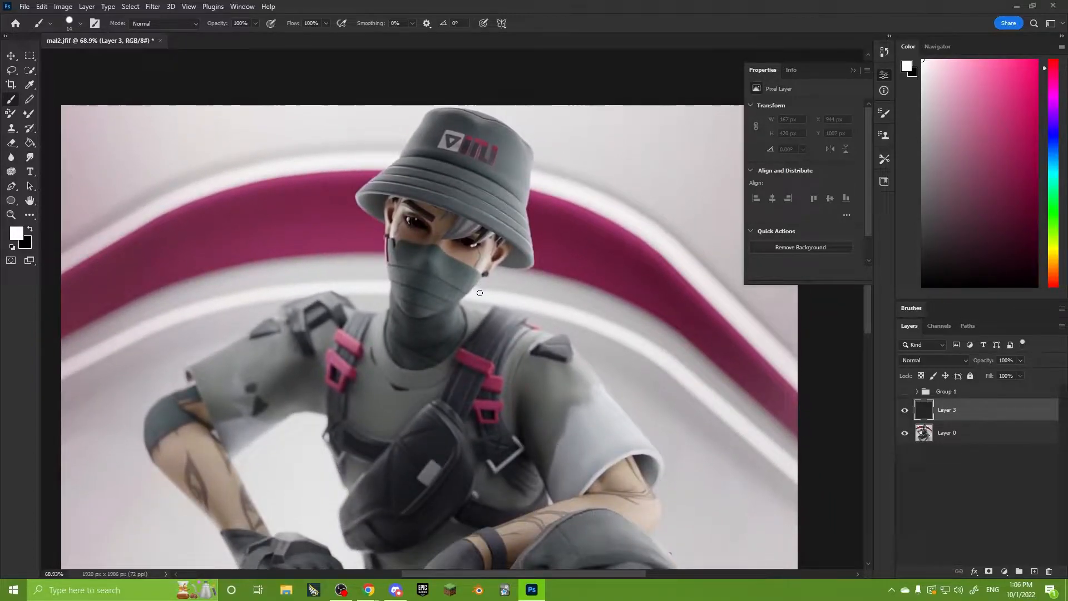
alt+scroll(474, 286, up, 3)
alt+scroll(474, 285, up, 5)
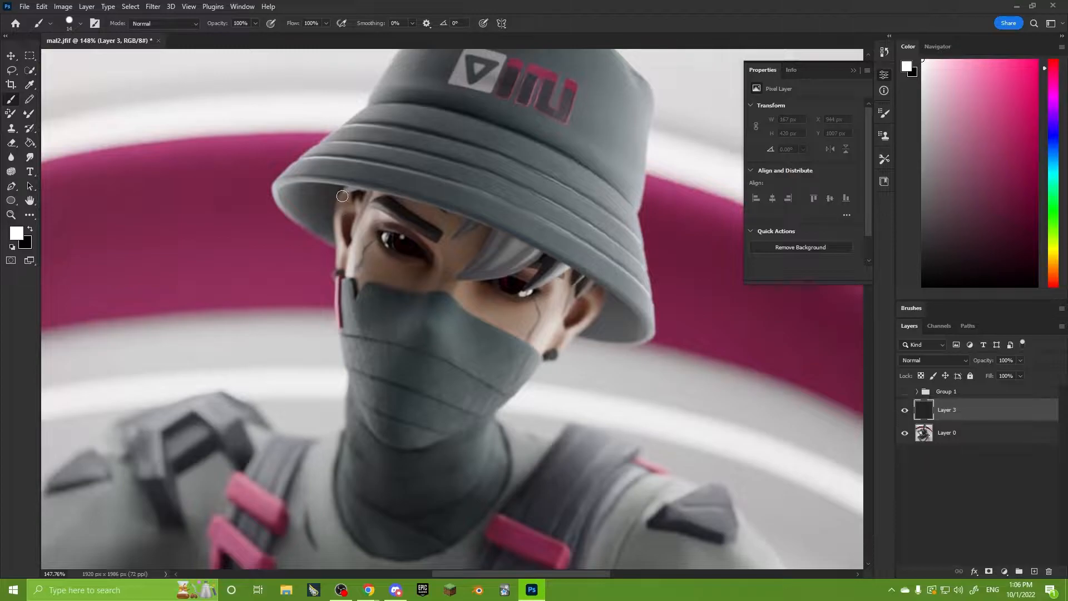
mouse_move(345, 195)
mouse_down()
mouse_move(301, 229)
mouse_move(323, 192)
mouse_up()
mouse_move(639, 306)
mouse_down()
mouse_move(615, 350)
mouse_move(641, 304)
mouse_up()
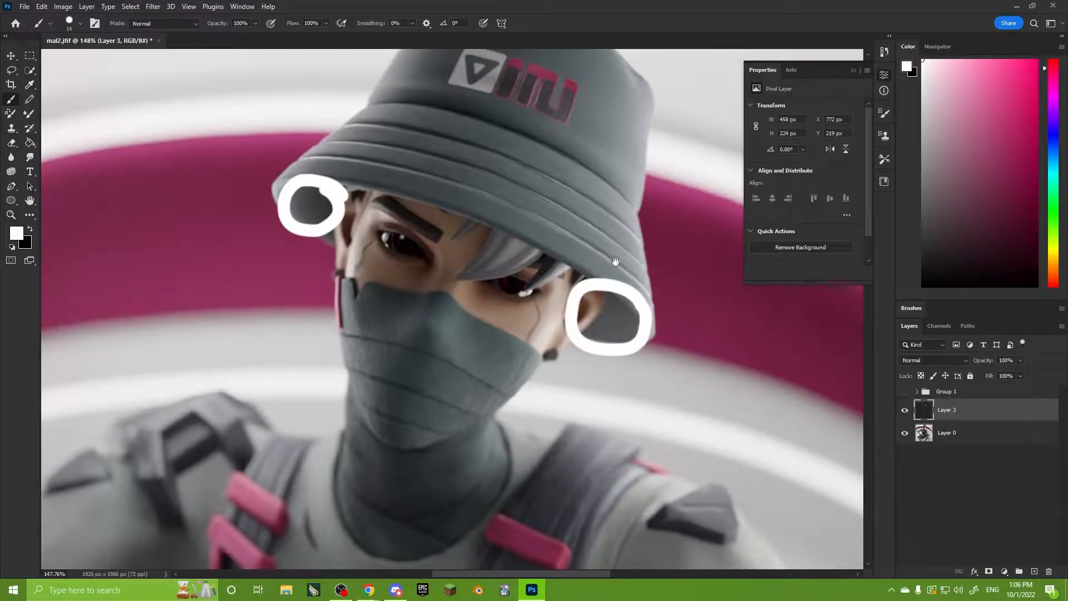
Draw a large white loop around the hat brim, crossing the eyes and extending over the pink band.
drag(617, 256, 572, 304)
alt+scroll(572, 303, up, 4)
mouse_move(446, 146)
mouse_down()
mouse_move(188, 157)
mouse_move(704, 409)
mouse_move(415, 122)
mouse_move(298, 105)
mouse_up()
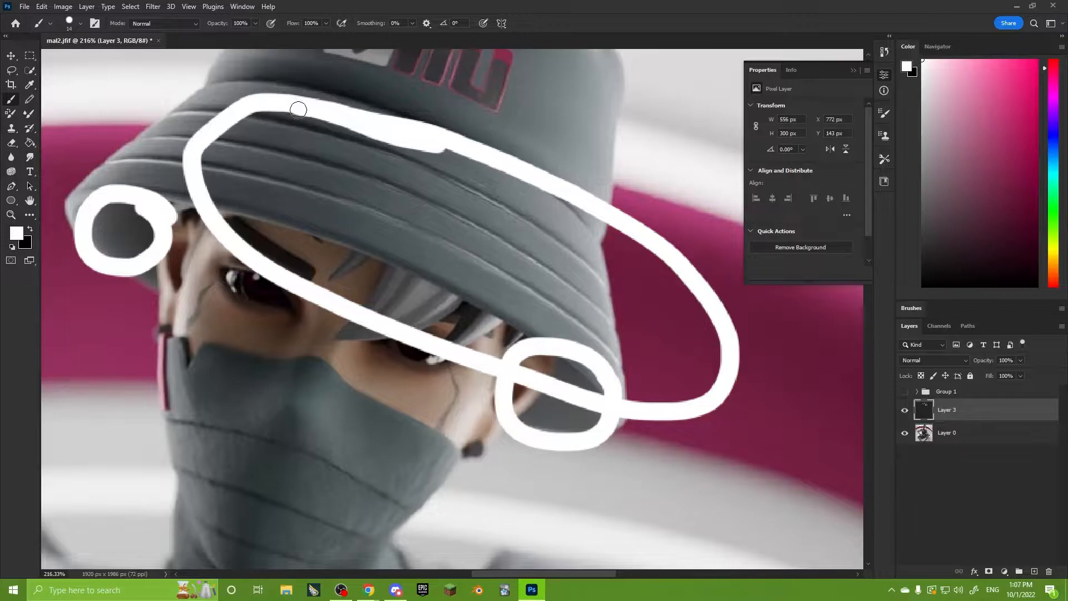
alt+scroll(297, 107, down, 8)
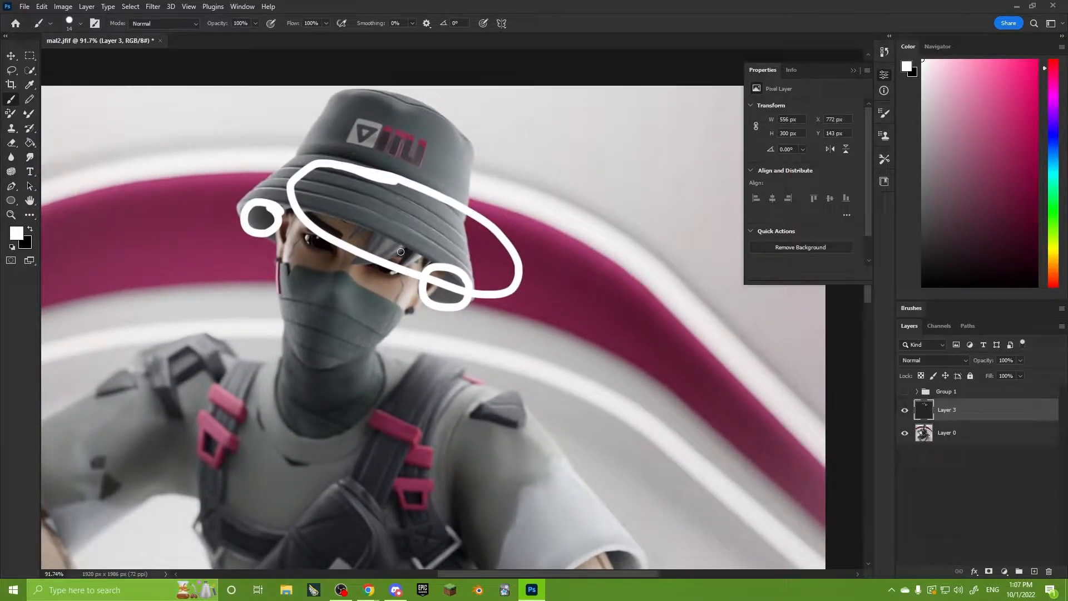
alt+scroll(414, 291, down, 3)
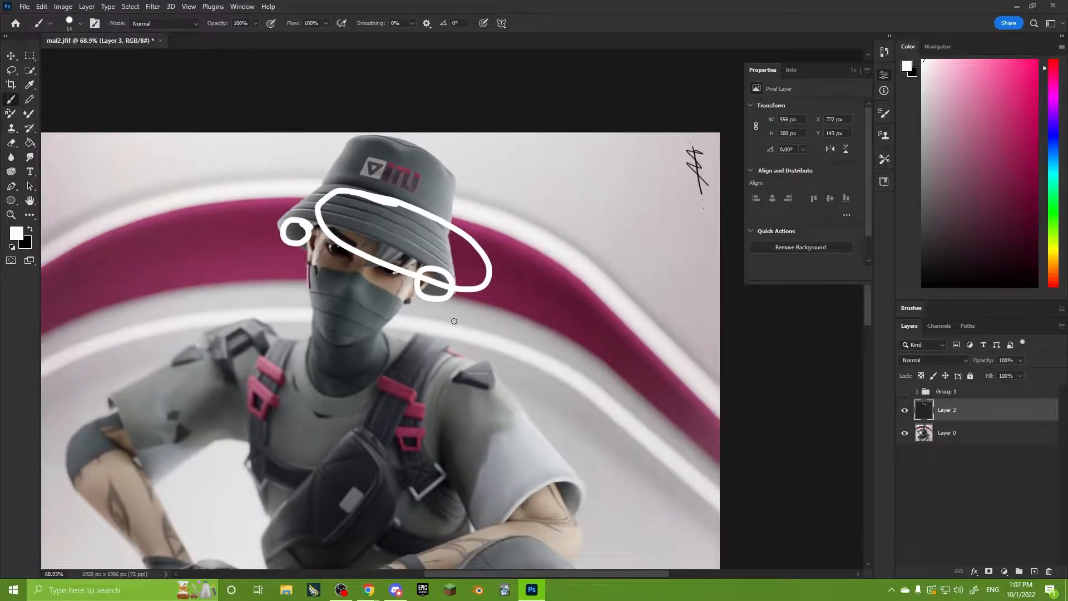
alt+scroll(418, 378, down, 3)
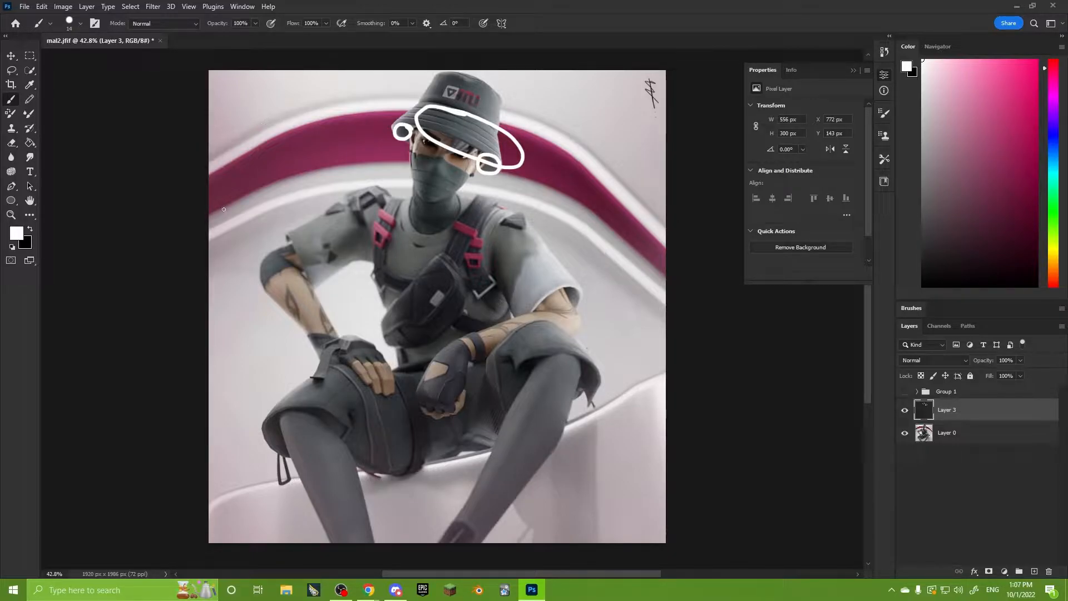
Draw a white curve across the image along the pink band and circle the pink buckles on both shoulder straps.
mouse_move(208, 202)
mouse_down()
mouse_move(265, 164)
mouse_move(633, 207)
mouse_up()
mouse_move(396, 204)
mouse_down()
mouse_move(382, 245)
mouse_move(398, 205)
mouse_up()
drag(472, 216, 481, 220)
Inspect the eyes up close with the Layer 3 annotations hidden, and show them again.
alt+scroll(441, 150, up, 5)
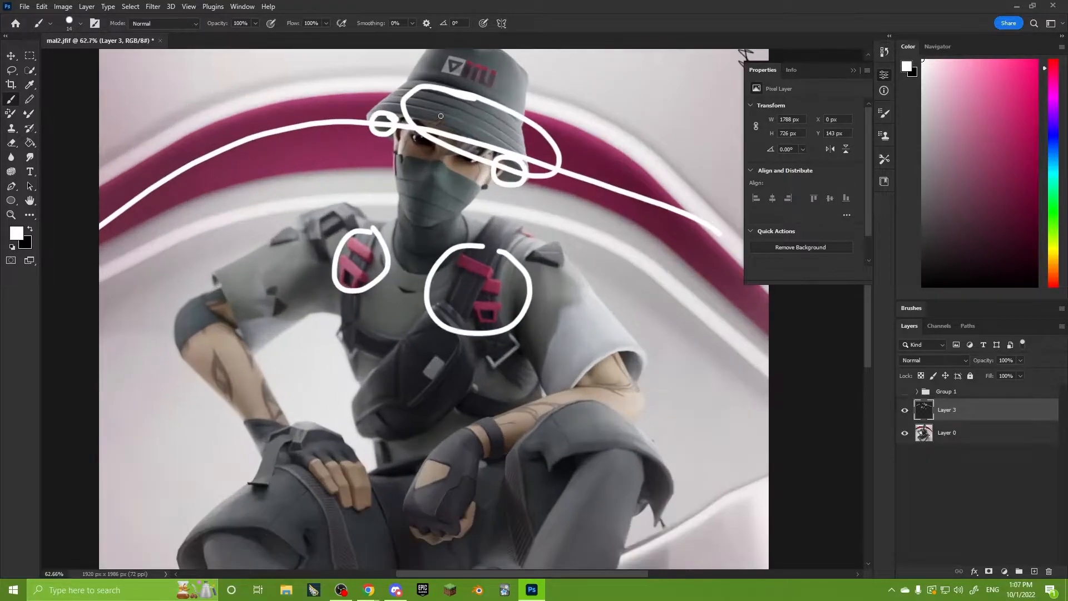
alt+scroll(440, 158, up, 4)
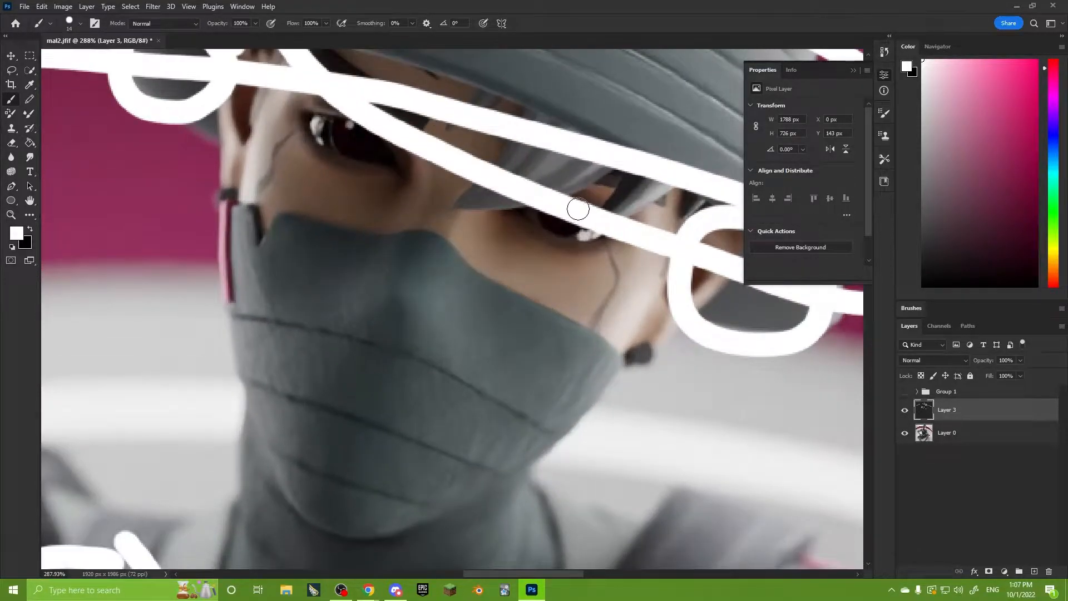
click(905, 410)
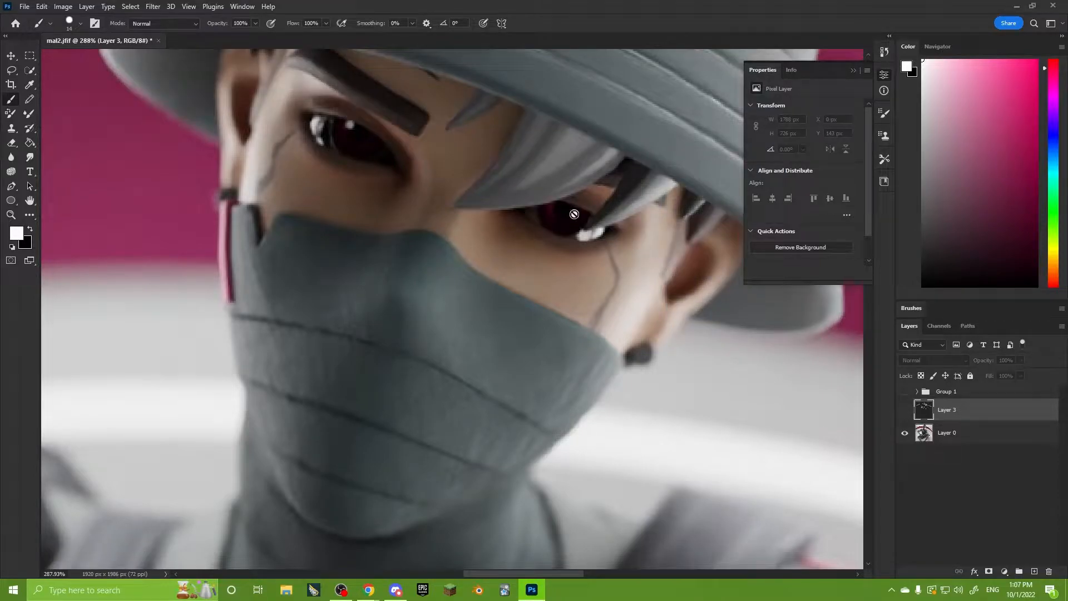
click(905, 410)
With Layer 3 hidden, sketch two light rectangles in the image's upper-right area with arrows towards the character on a new layer.
alt+scroll(450, 295, down, 6)
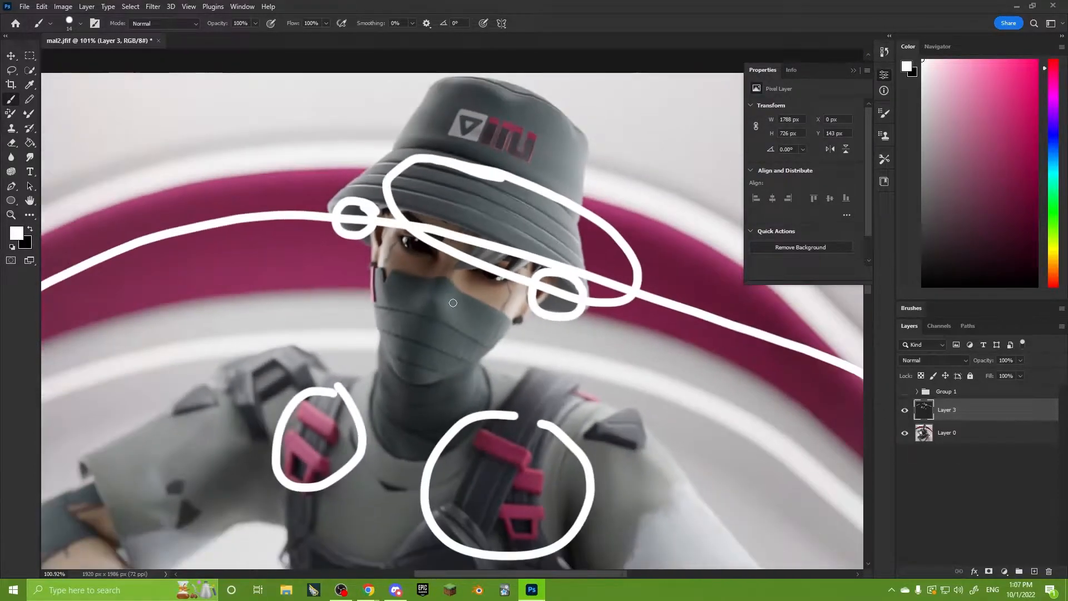
alt+scroll(463, 325, down, 2)
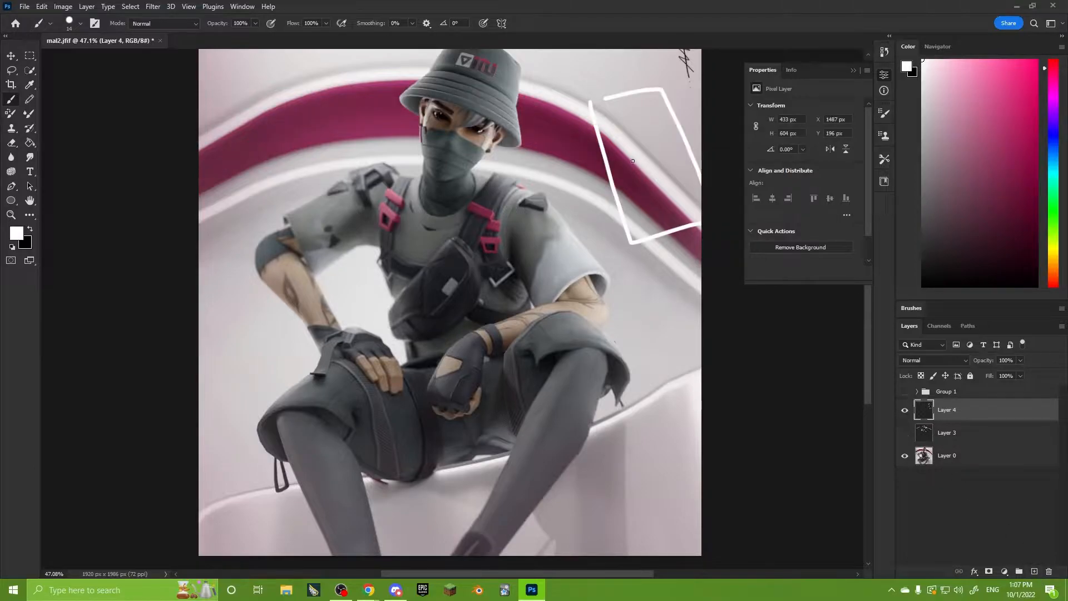
mouse_move(649, 161)
mouse_down()
mouse_move(624, 180)
mouse_move(609, 223)
mouse_up()
alt+scroll(598, 156, down, 2)
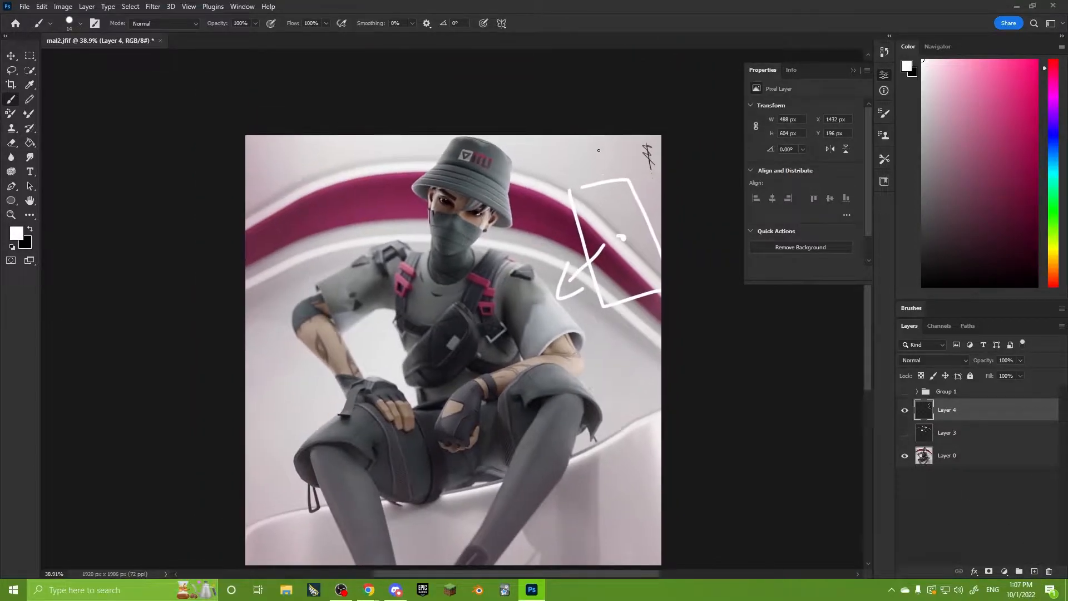
mouse_move(599, 150)
mouse_down()
mouse_move(549, 217)
mouse_move(596, 149)
mouse_up()
mouse_move(570, 185)
mouse_down()
mouse_move(529, 177)
mouse_move(542, 215)
mouse_up()
Sketch a light rectangle over the upper-left background with an arrow pointing at the character's shoulder.
mouse_move(357, 161)
mouse_down()
mouse_move(312, 238)
mouse_move(273, 203)
mouse_move(343, 173)
mouse_up()
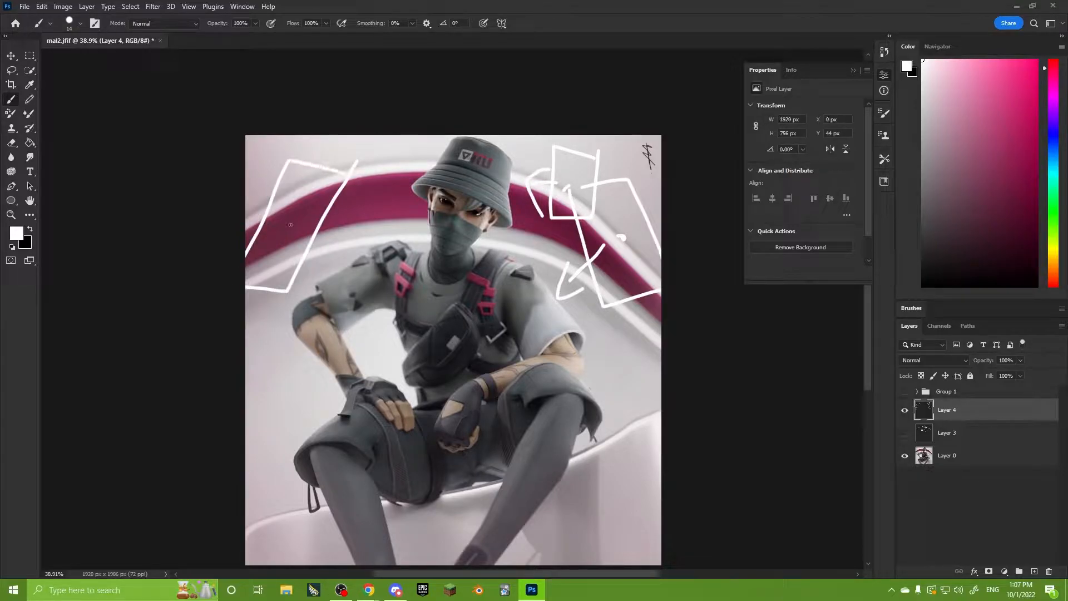
drag(340, 233, 378, 236)
mouse_move(370, 219)
mouse_down()
mouse_move(394, 245)
mouse_move(345, 251)
mouse_up()
Sketch a light rectangle over the lower-left knee with a dot inside and an arrow towards the character's hands.
drag(251, 457, 281, 530)
mouse_move(256, 461)
mouse_down()
mouse_move(354, 415)
mouse_move(274, 519)
mouse_up()
click(322, 484)
mouse_move(384, 462)
mouse_down()
mouse_move(408, 440)
mouse_move(407, 463)
mouse_up()
Sketch a light rectangle with an arrow in the image's lower-right corner and stroke a highlight along the adjacent leg.
mouse_move(624, 438)
mouse_down()
mouse_move(618, 474)
mouse_move(659, 503)
mouse_up()
drag(660, 430, 624, 433)
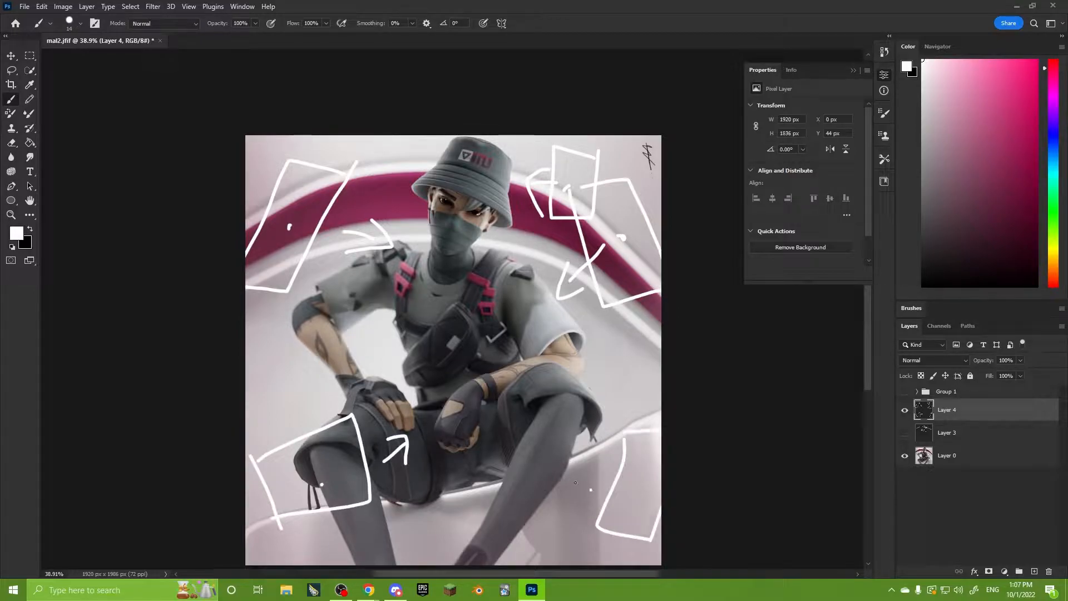
drag(591, 490, 559, 477)
drag(578, 459, 561, 488)
mouse_move(553, 408)
mouse_down()
mouse_move(482, 532)
mouse_move(492, 522)
mouse_up()
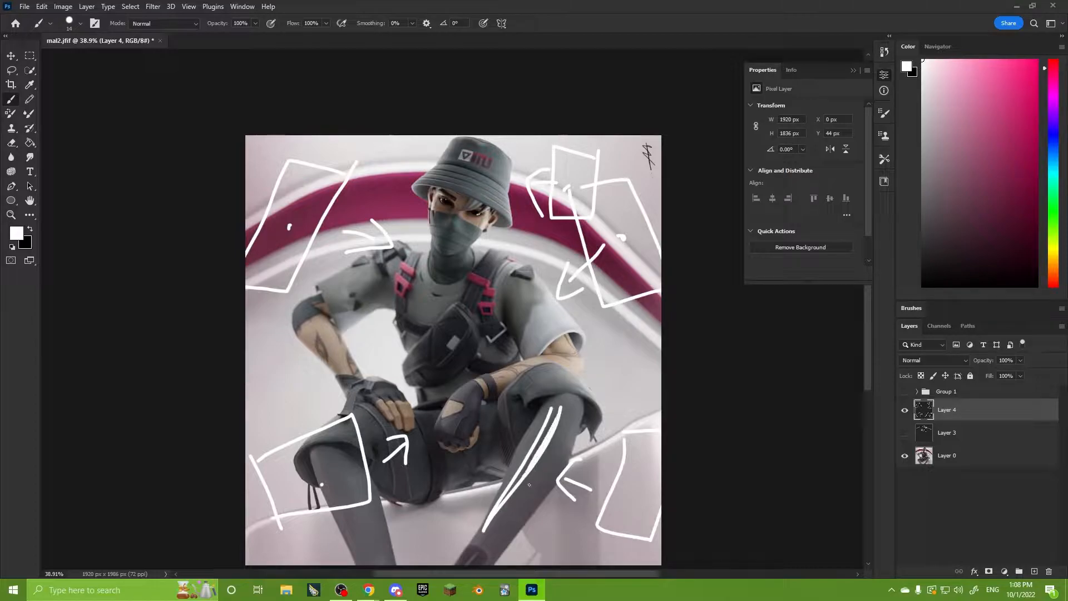
Hide the Layer 4 light annotations and add a new empty layer above them.
alt+scroll(527, 353, up, 2)
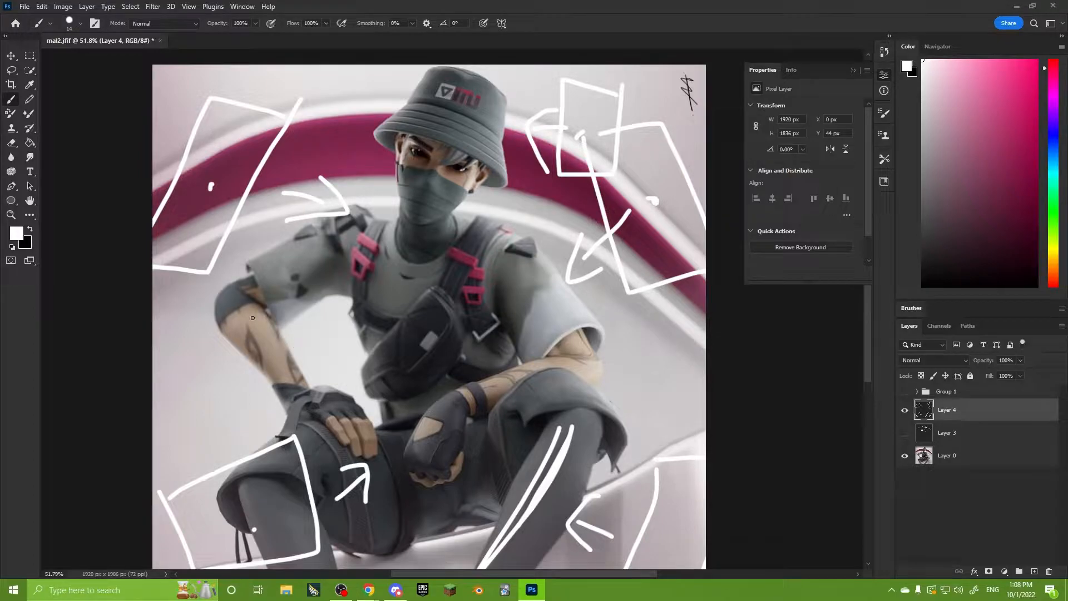
alt+scroll(407, 289, down, 1)
drag(472, 321, 495, 309)
alt+scroll(483, 270, up, 1)
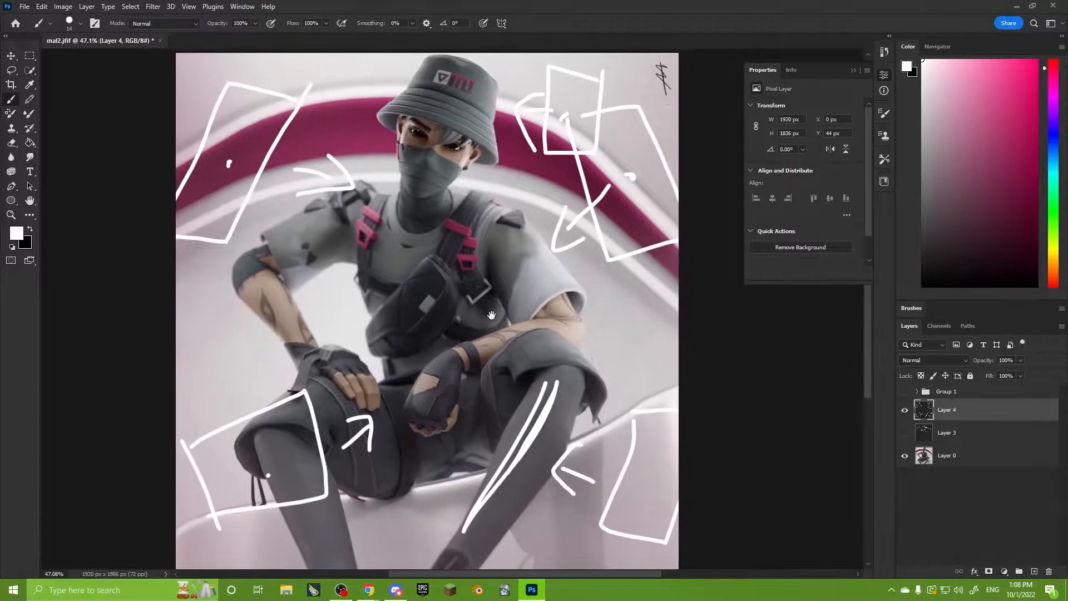
click(905, 410)
alt+scroll(494, 238, down, 1)
mouse_move(494, 238)
mouse_down()
mouse_move(495, 260)
mouse_move(513, 261)
mouse_up()
alt+scroll(495, 260, up, 1)
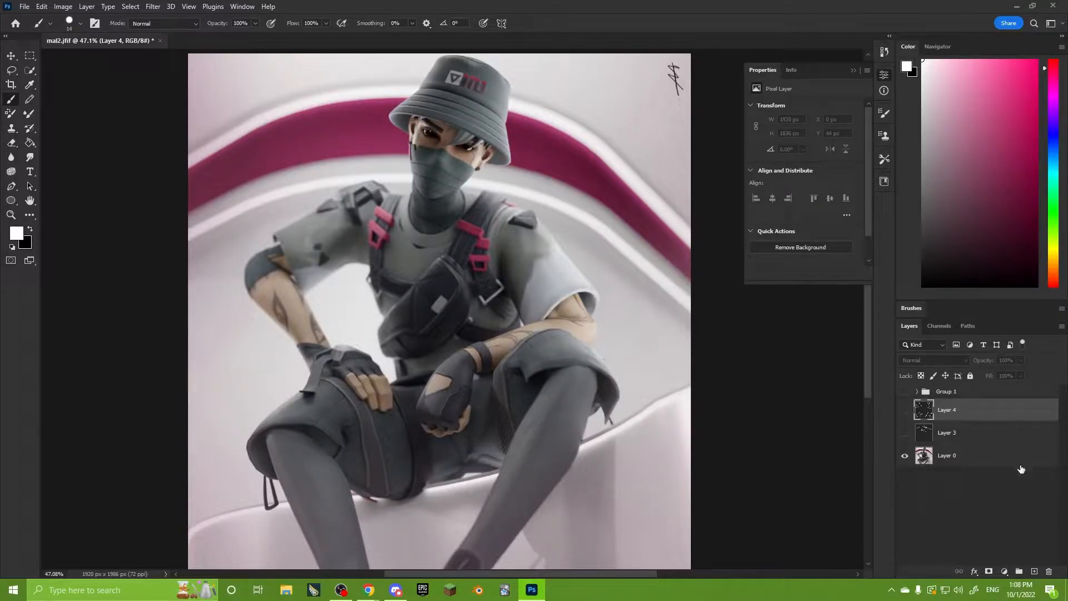
click(1034, 572)
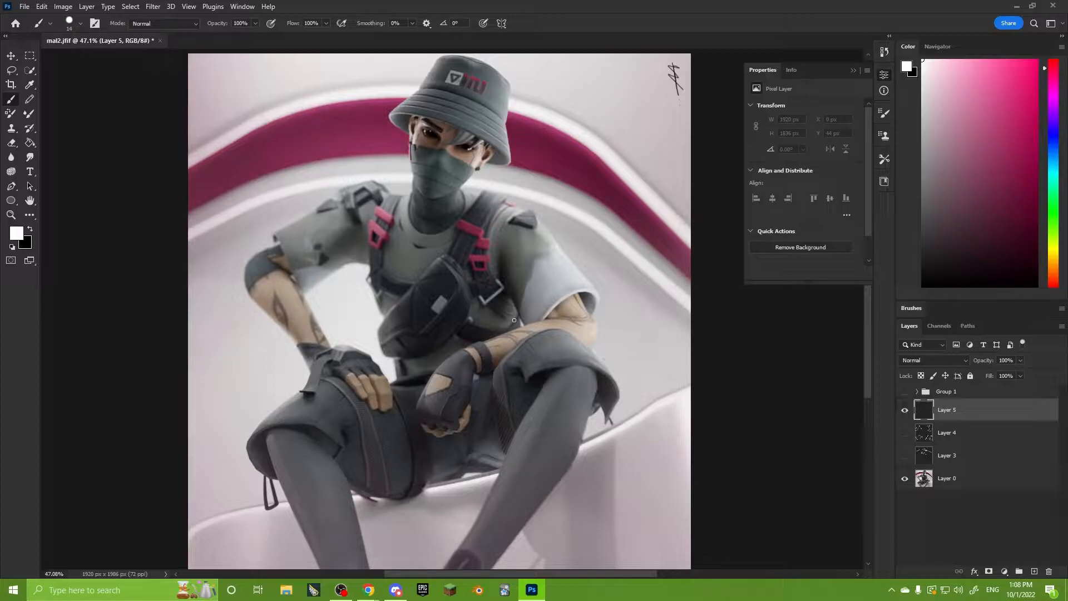
Show the Layer 4 light sketches for a quick review and hide them again.
alt+scroll(546, 292, down, 1)
click(904, 433)
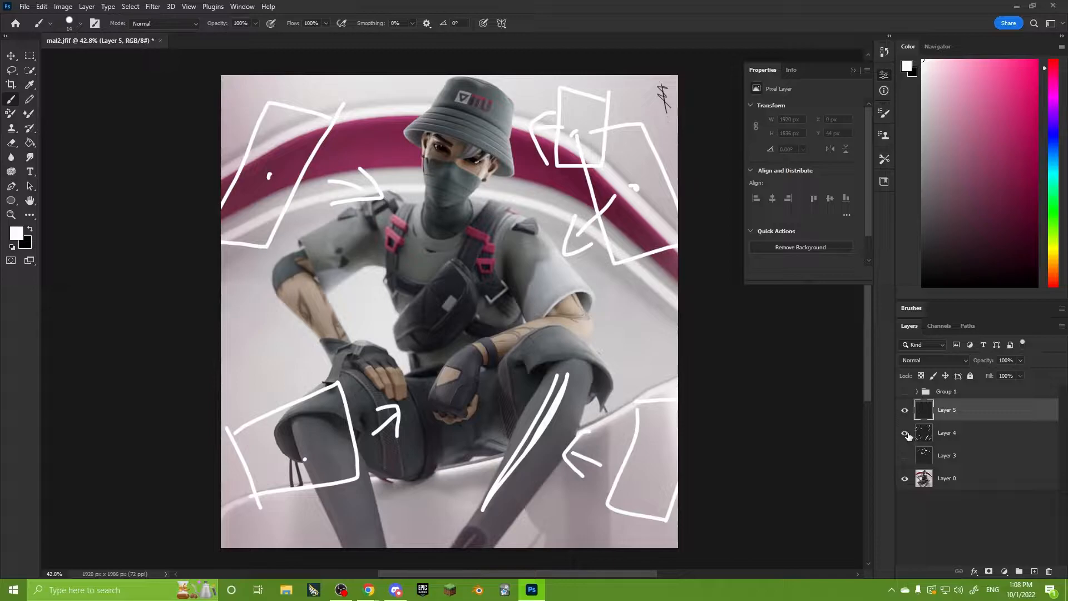
click(905, 432)
Scribble a filled ellipse of about 350 × 270 px at the image's left edge beside the forearm, and undo it.
alt+scroll(647, 342, up, 1)
mouse_move(647, 343)
mouse_down()
mouse_move(622, 322)
mouse_move(635, 326)
mouse_move(642, 294)
mouse_move(735, 286)
mouse_up()
alt+scroll(611, 319, up, 3)
mouse_move(516, 323)
mouse_down()
mouse_move(492, 316)
mouse_move(494, 341)
mouse_up()
mouse_move(265, 306)
mouse_down()
mouse_move(253, 301)
mouse_move(260, 316)
mouse_move(195, 333)
mouse_move(278, 361)
mouse_move(262, 345)
mouse_move(240, 356)
mouse_up()
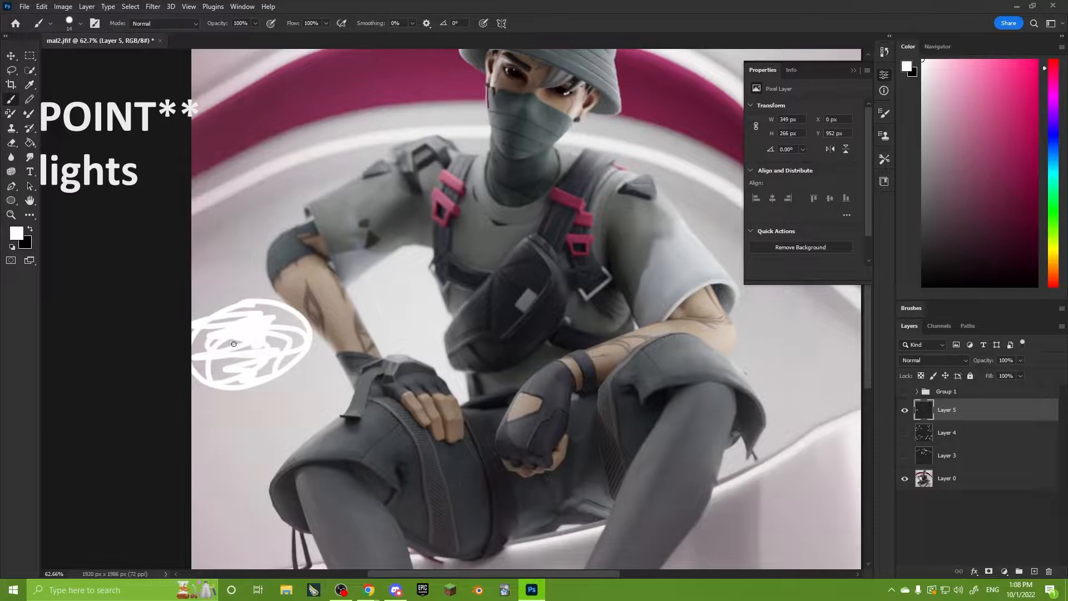
alt+scroll(356, 319, down, 2)
key(ctrl+z)
key(ctrl+z)
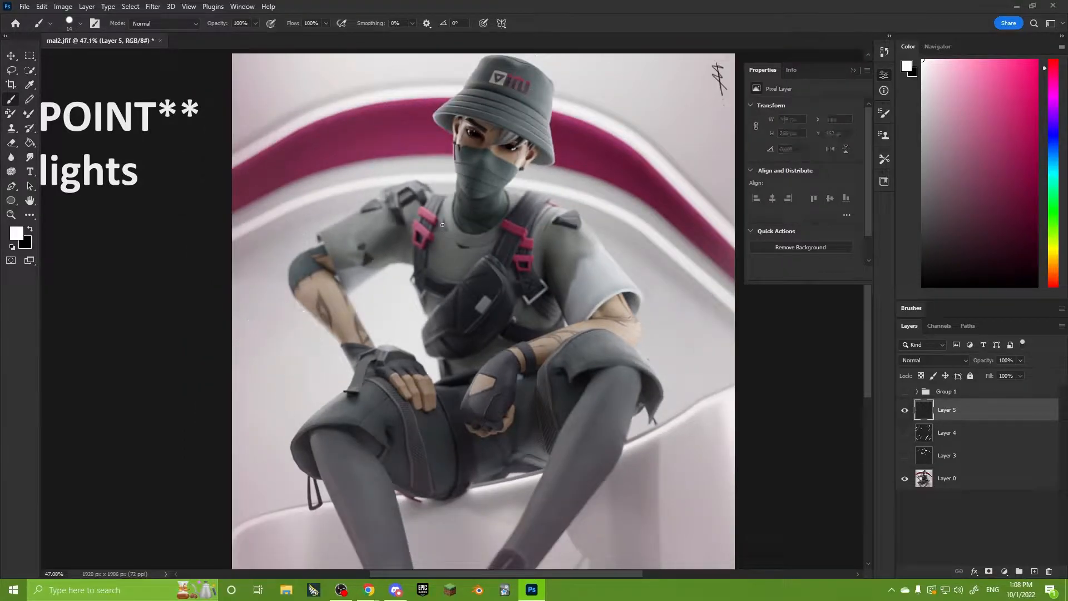
Circle an area of about 220 × 250 px on the right part of the pale seat, and undo it.
alt+scroll(477, 228, down, 1)
drag(595, 286, 556, 275)
alt+scroll(613, 429, up, 3)
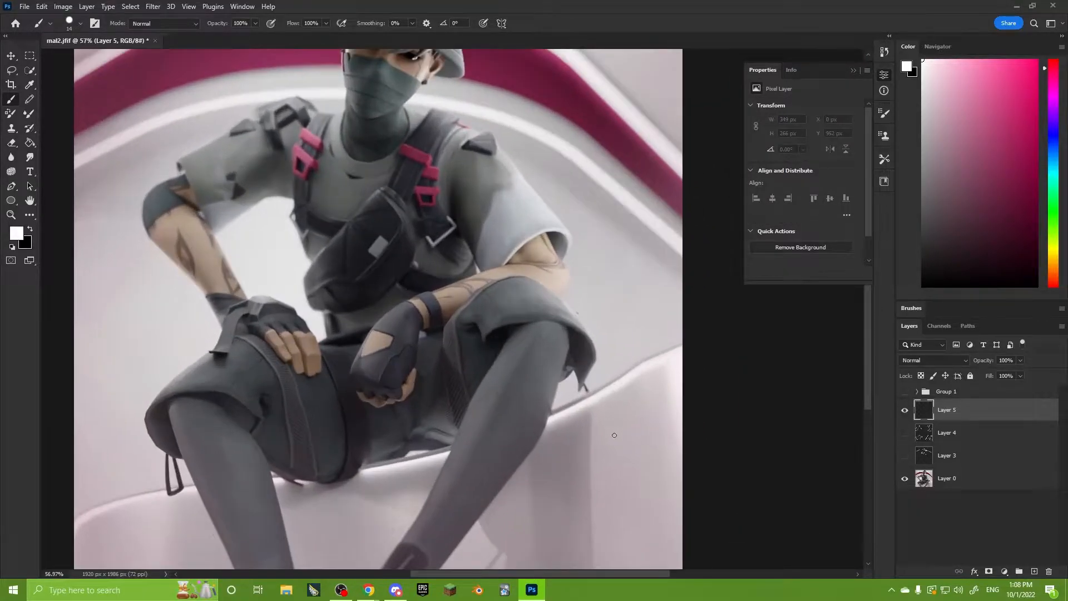
drag(622, 483, 646, 402)
mouse_move(668, 349)
mouse_down()
mouse_move(702, 384)
mouse_move(683, 347)
mouse_up()
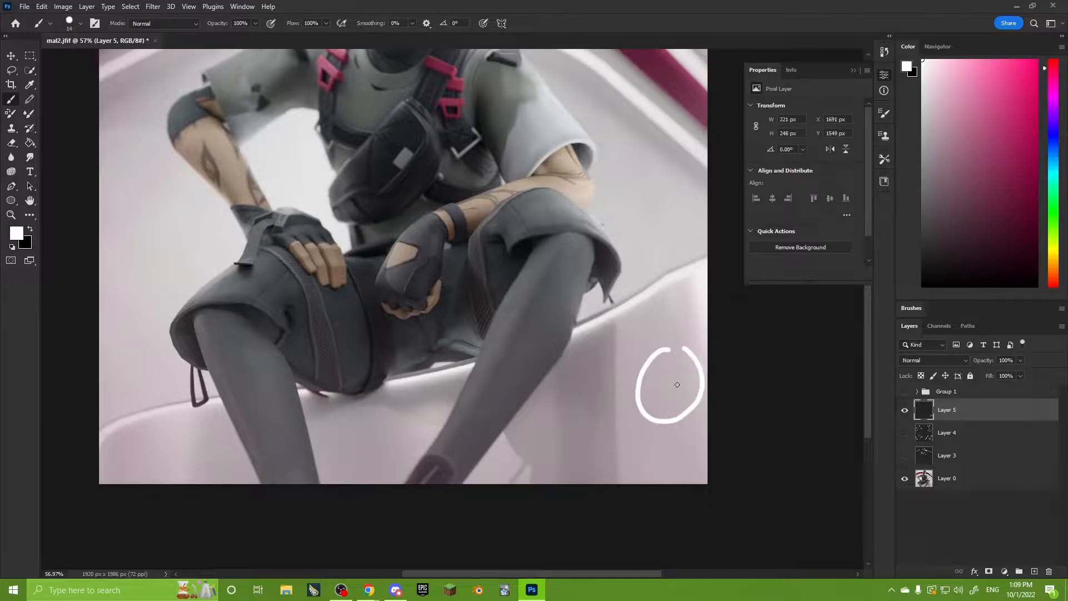
key(ctrl+z)
Mark the seat with a vertical line, a squiggle on its right part and an ellipse between the legs, and undo them.
drag(617, 306, 618, 483)
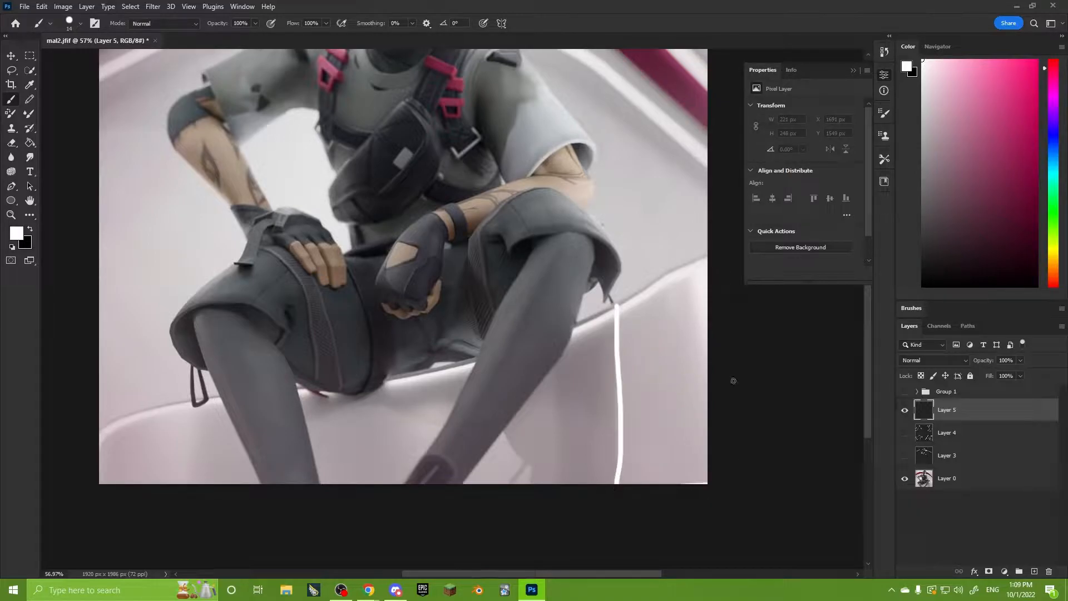
mouse_move(644, 291)
mouse_down()
mouse_move(658, 305)
mouse_move(667, 444)
mouse_up()
mouse_move(359, 394)
mouse_down()
mouse_move(486, 425)
mouse_move(528, 457)
mouse_move(526, 483)
mouse_up()
drag(325, 478, 369, 400)
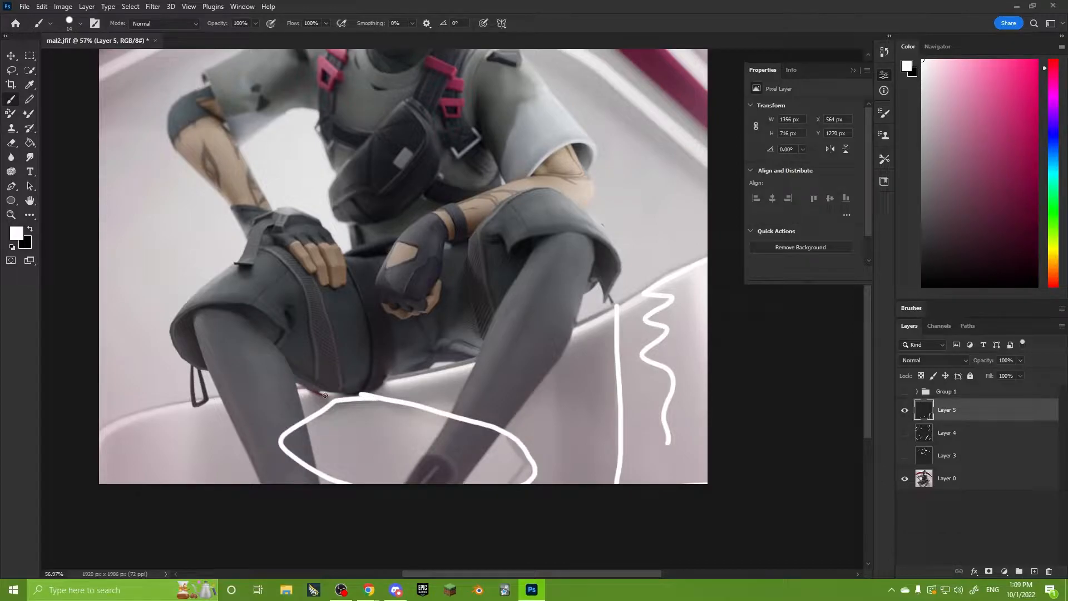
key(ctrl+z)
key(ctrl+z)
key(ctrl+z)
key(ctrl+z)
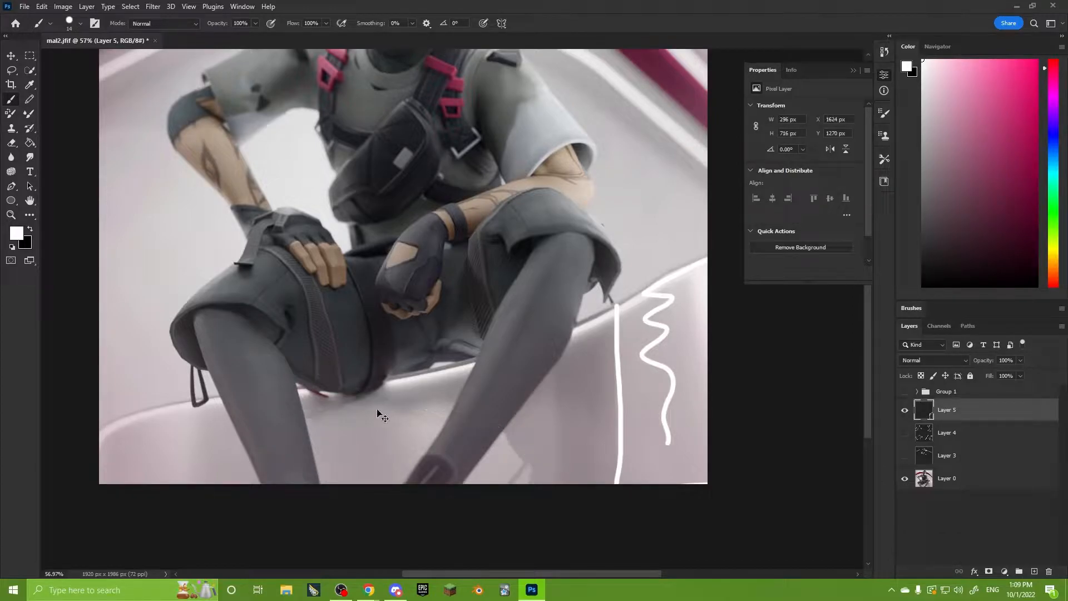
Circle both sides of the character's face with white brush strokes on Layer 5.
alt+scroll(521, 386, down, 3)
alt+scroll(521, 385, up, 1)
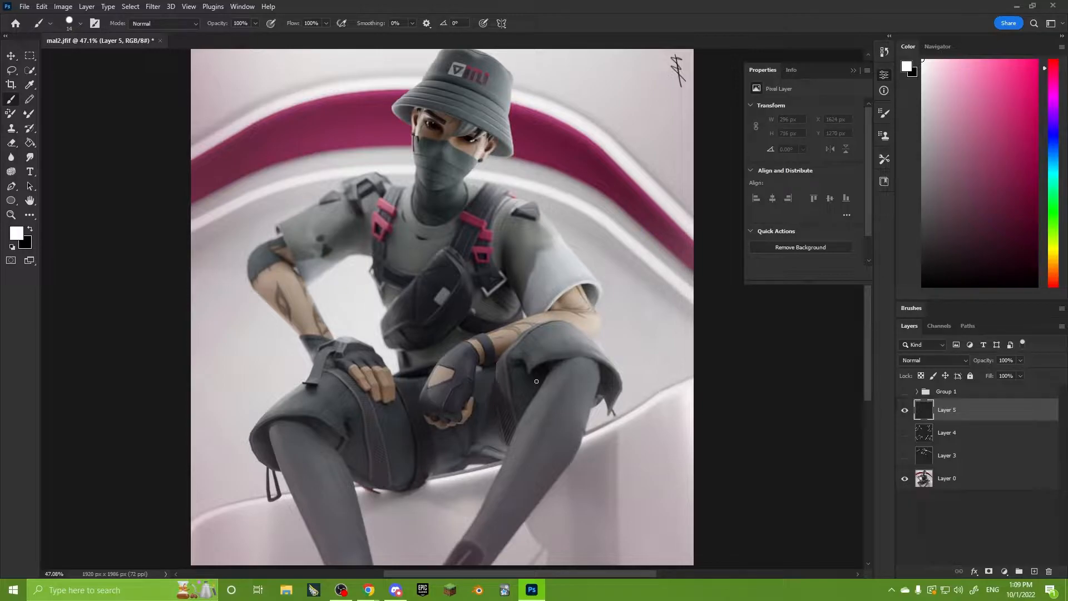
alt+scroll(422, 163, up, 4)
drag(422, 163, 460, 303)
alt+scroll(460, 292, up, 4)
mouse_move(461, 162)
mouse_down()
mouse_move(419, 282)
mouse_move(463, 177)
mouse_up()
mouse_move(609, 223)
mouse_down()
mouse_move(558, 251)
mouse_move(591, 227)
mouse_up()
Draw a tall white rectangle over the image's left part and a wavy line down along the bent arm and leg.
drag(677, 417, 486, 186)
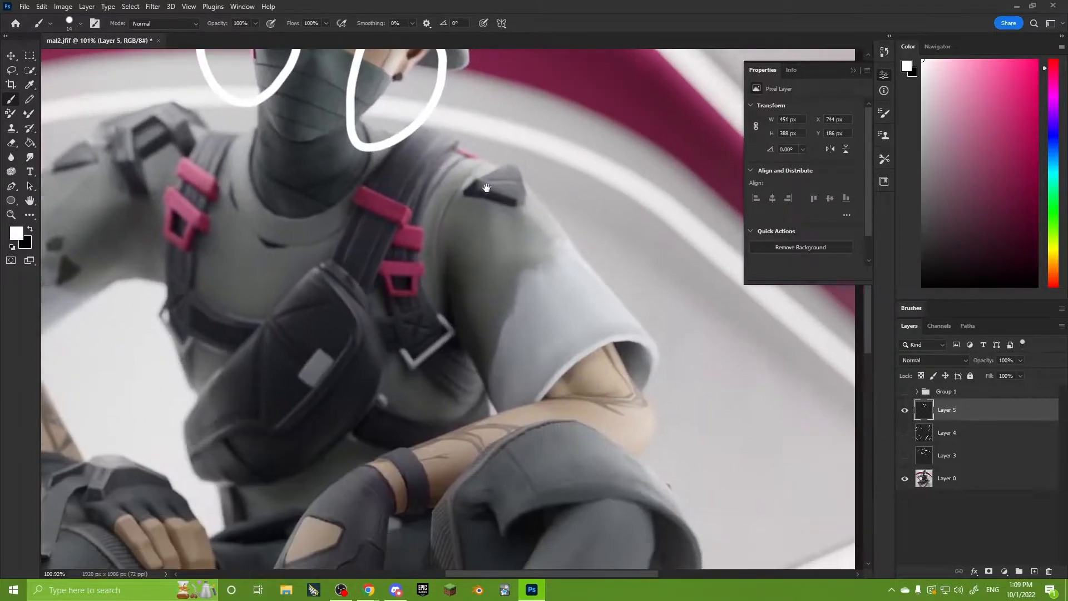
alt+scroll(573, 358, down, 4)
drag(284, 344, 429, 351)
drag(396, 245, 413, 225)
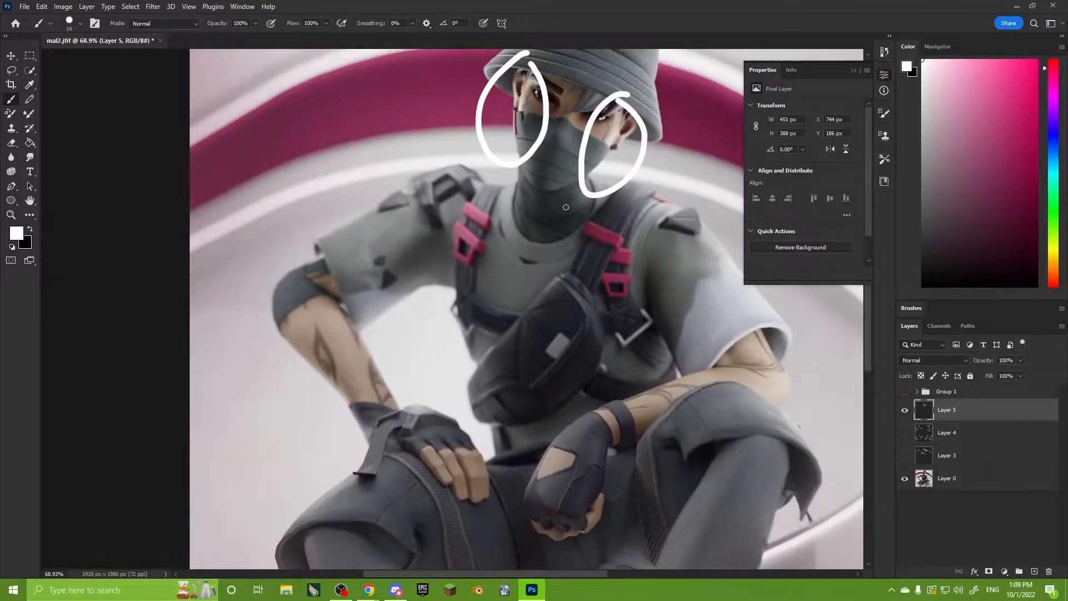
alt+scroll(512, 210, down, 5)
mouse_move(357, 245)
mouse_down()
mouse_move(476, 501)
mouse_move(348, 159)
mouse_up()
mouse_move(437, 192)
mouse_down()
mouse_move(395, 218)
mouse_move(405, 460)
mouse_up()
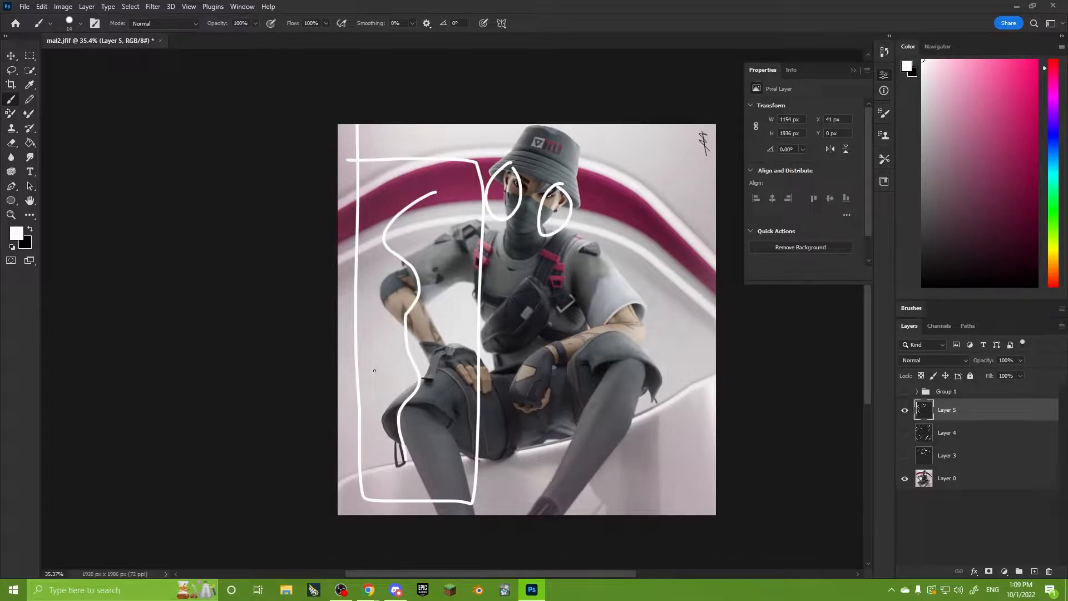
Draw tall loops over the image's right part and an arrow across the torso towards the other side, and undo them.
mouse_move(666, 193)
mouse_down()
mouse_move(615, 237)
mouse_move(709, 346)
mouse_move(618, 281)
mouse_move(661, 231)
mouse_up()
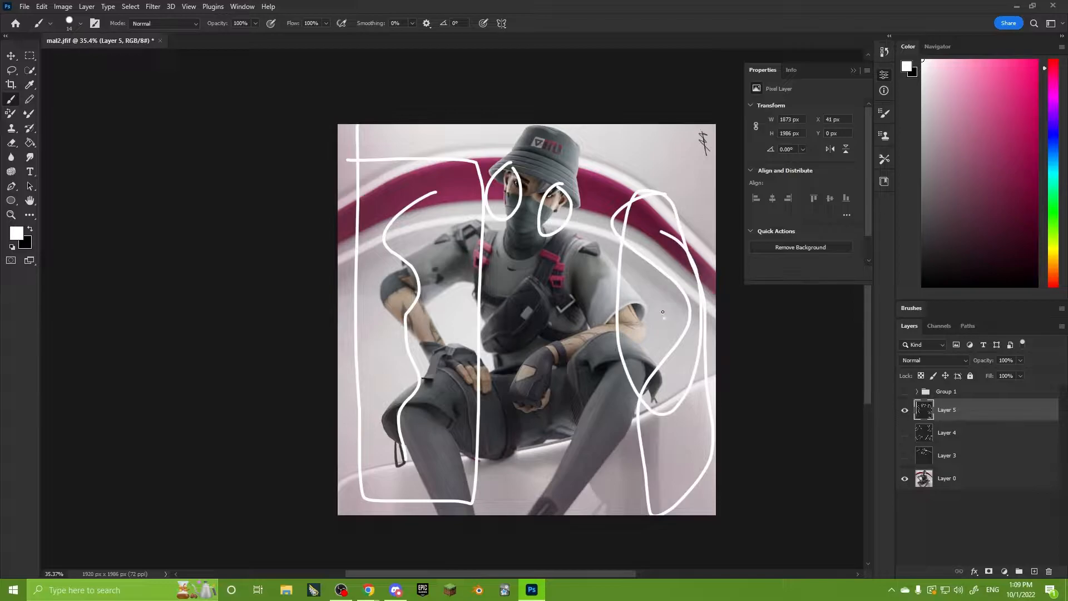
drag(665, 319, 511, 307)
mouse_move(496, 267)
mouse_down()
mouse_move(467, 318)
mouse_move(517, 316)
mouse_up()
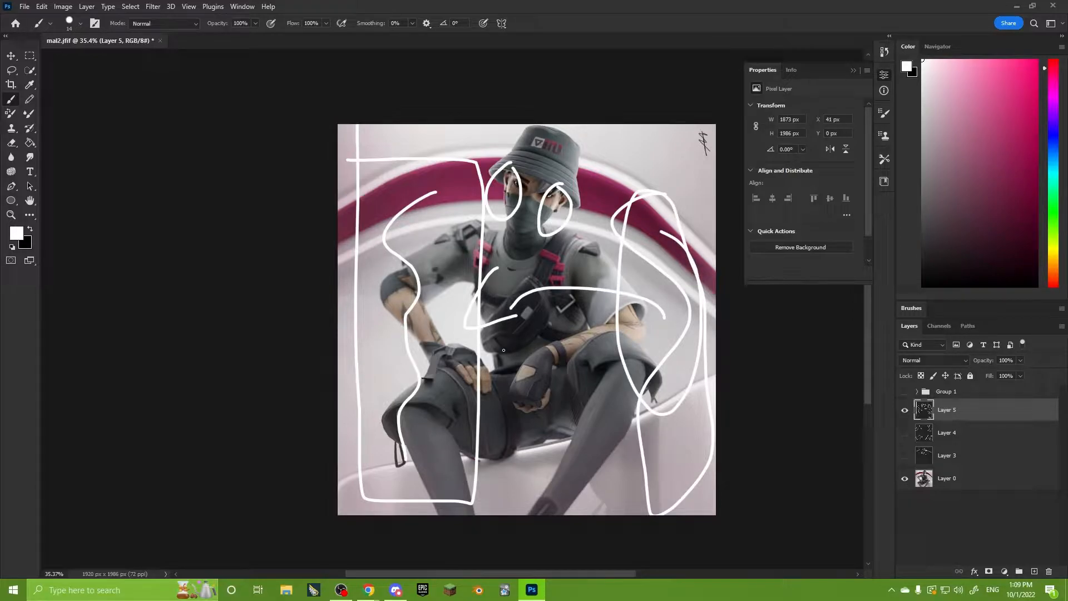
key(ctrl+z)
key(ctrl+z)
key(ctrl+z)
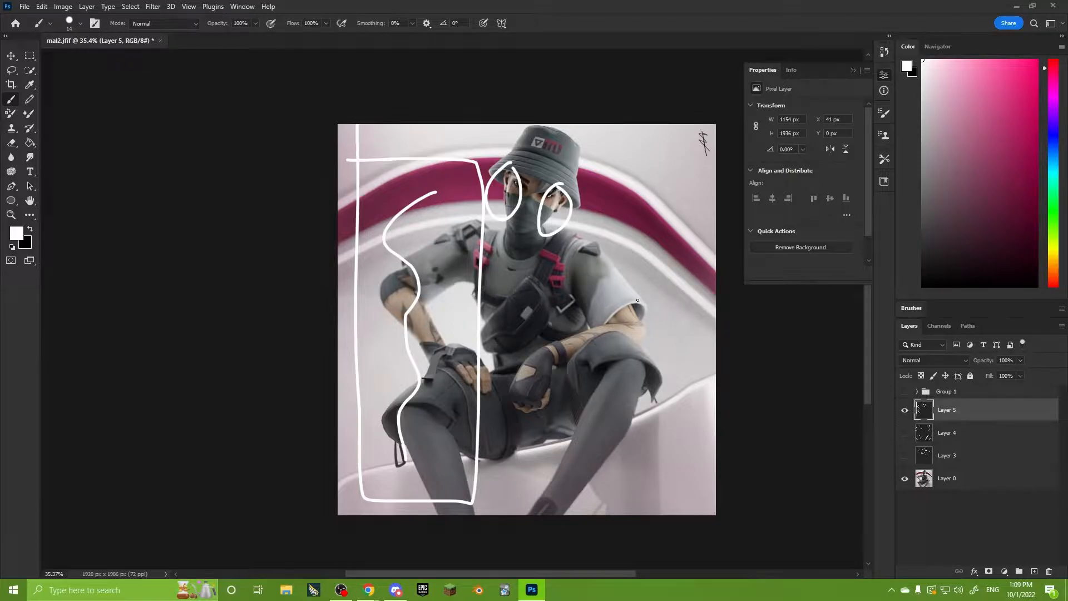
Draw a tall open loop over the image's right part and a second wavy line along the bent arm, and undo them.
alt+scroll(638, 300, up, 1)
scroll(625, 309, right, 2)
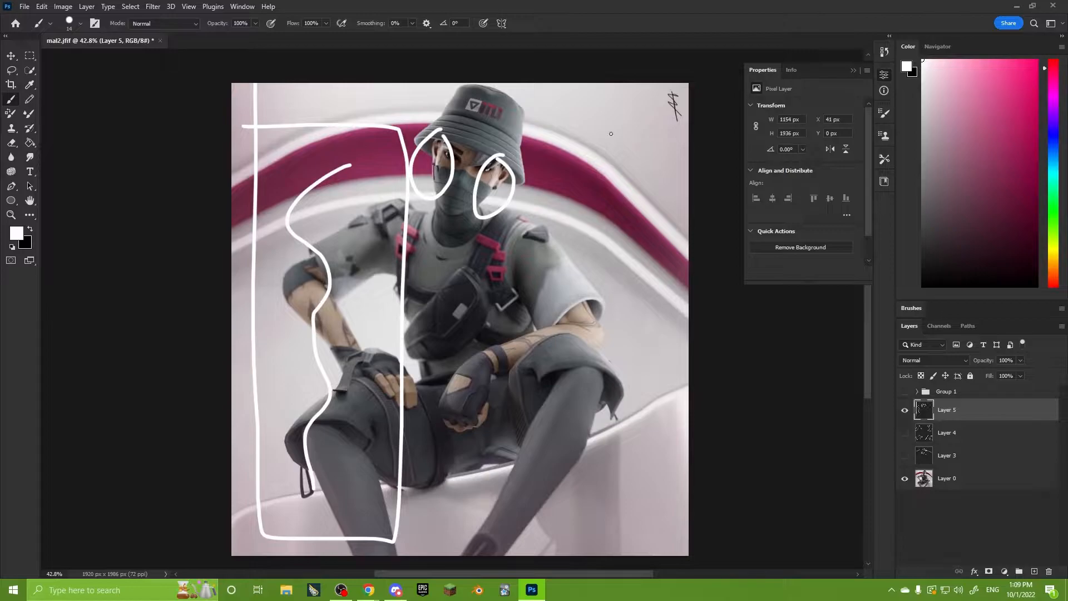
drag(612, 133, 587, 554)
mouse_move(640, 554)
mouse_down()
mouse_move(658, 504)
mouse_move(618, 149)
mouse_up()
mouse_move(379, 172)
mouse_down()
mouse_move(318, 253)
mouse_move(333, 378)
mouse_up()
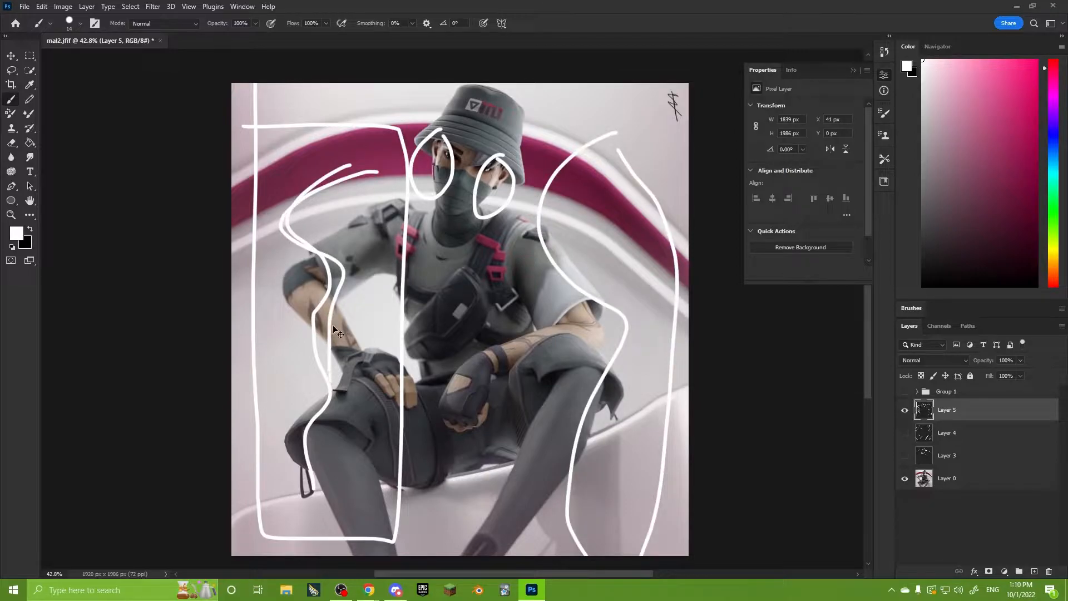
key(ctrl+z)
key(ctrl+z)
key(ctrl+z)
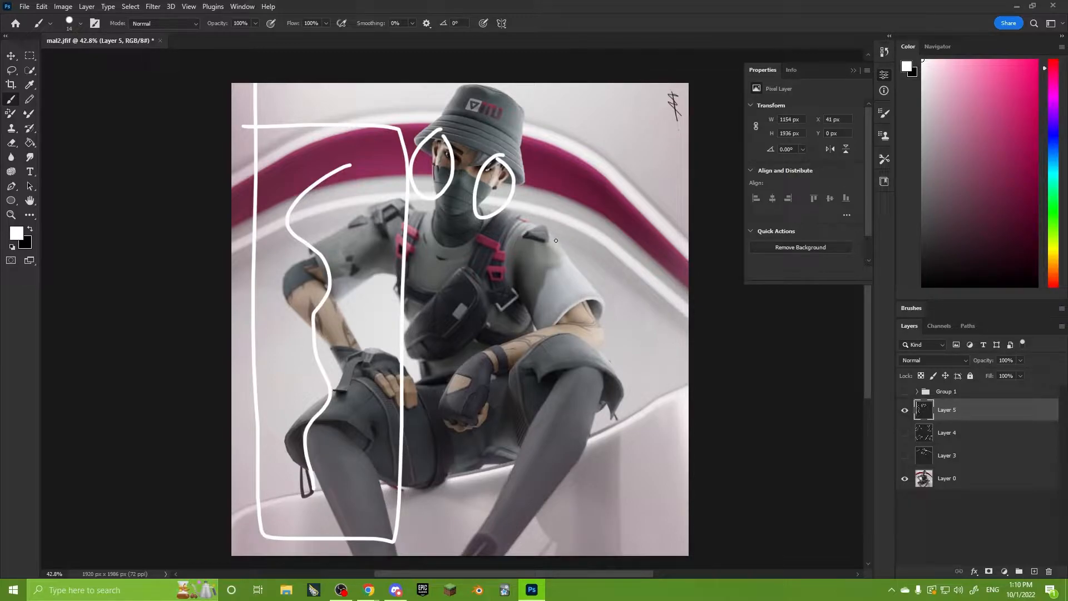
Draw a tilted four-sided shape with a filled dot inside over the image's lower-left knee, and undo the squiggles down both legs.
mouse_move(261, 449)
mouse_down()
mouse_move(394, 490)
mouse_move(315, 513)
mouse_move(259, 449)
mouse_up()
mouse_move(338, 462)
mouse_down()
mouse_move(383, 421)
mouse_move(405, 429)
mouse_move(383, 548)
mouse_up()
mouse_move(560, 387)
mouse_down()
mouse_move(557, 431)
mouse_move(526, 484)
mouse_up()
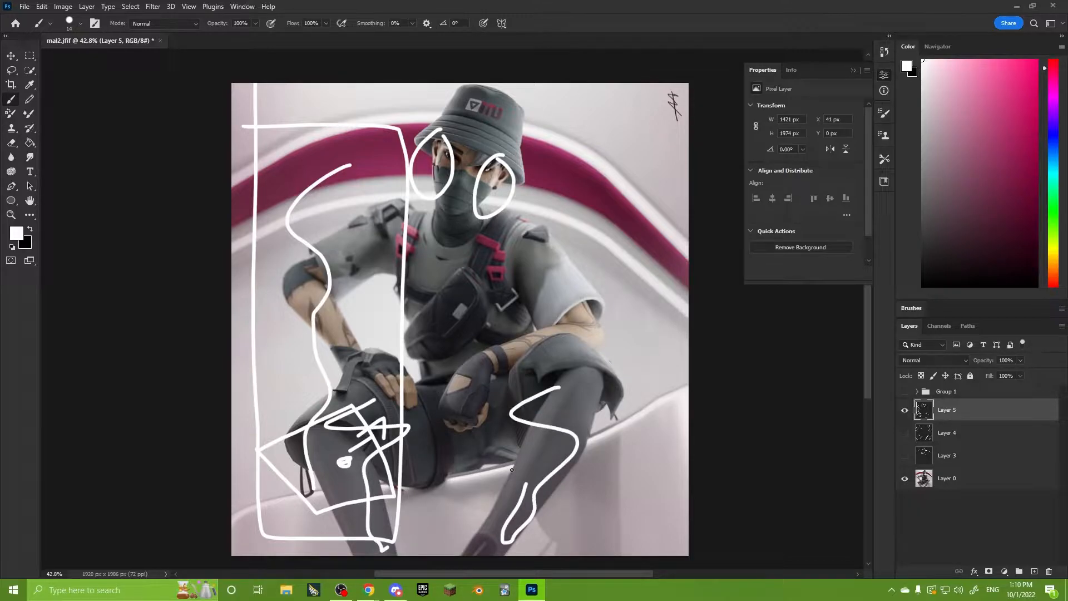
key(ctrl+z)
key(ctrl+z)
key(ctrl+z)
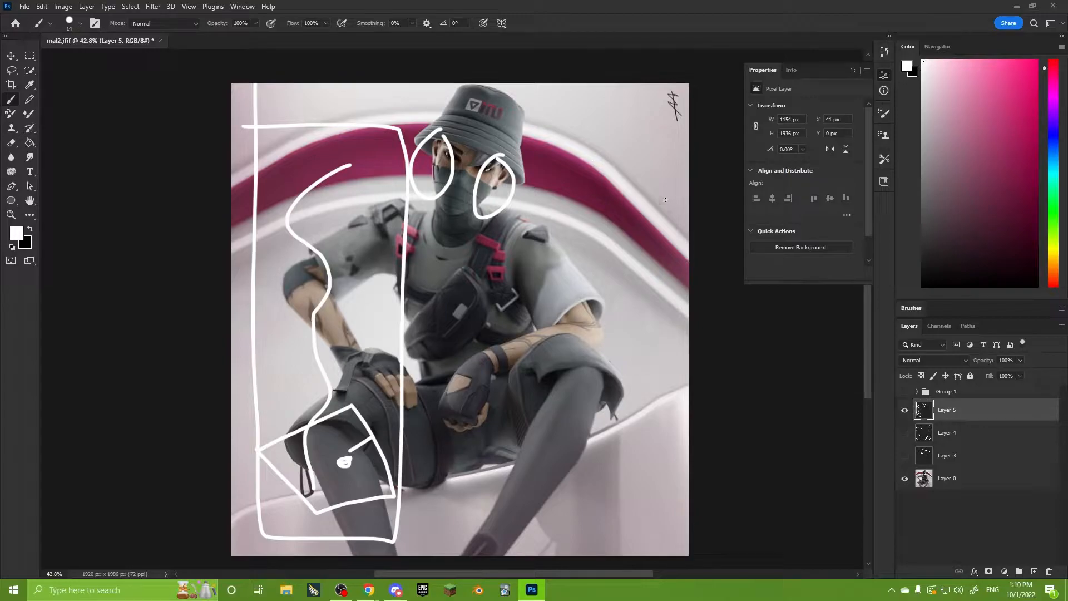
Draw white arrows pointing inward at the sleeve edge on the image's right and the elbow on its left.
drag(662, 256, 586, 298)
drag(608, 255, 604, 315)
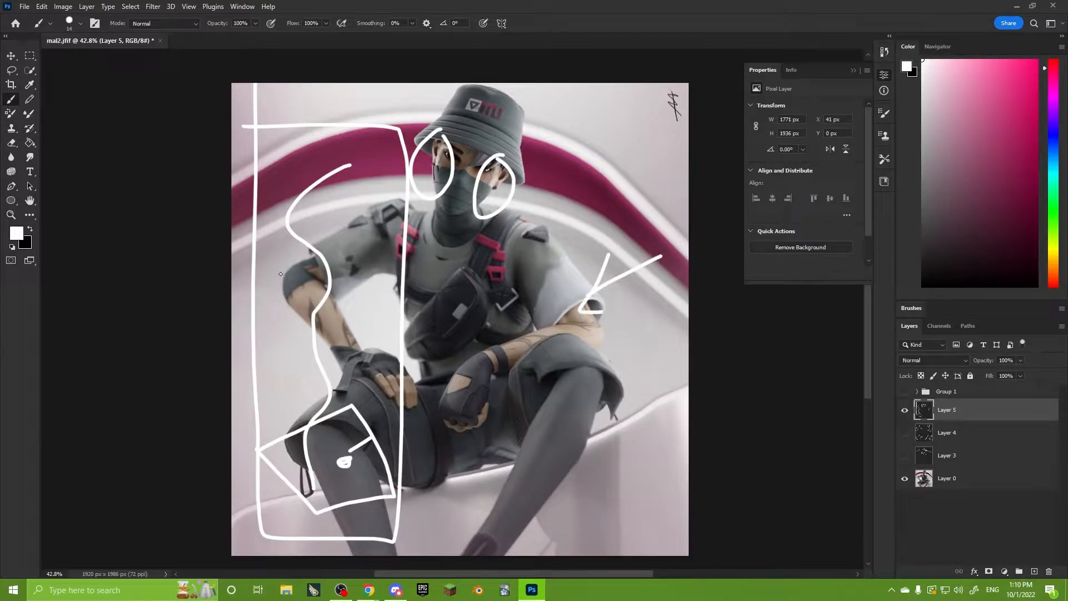
drag(270, 260, 300, 275)
mouse_move(294, 248)
mouse_down()
mouse_move(338, 278)
mouse_move(298, 290)
mouse_up()
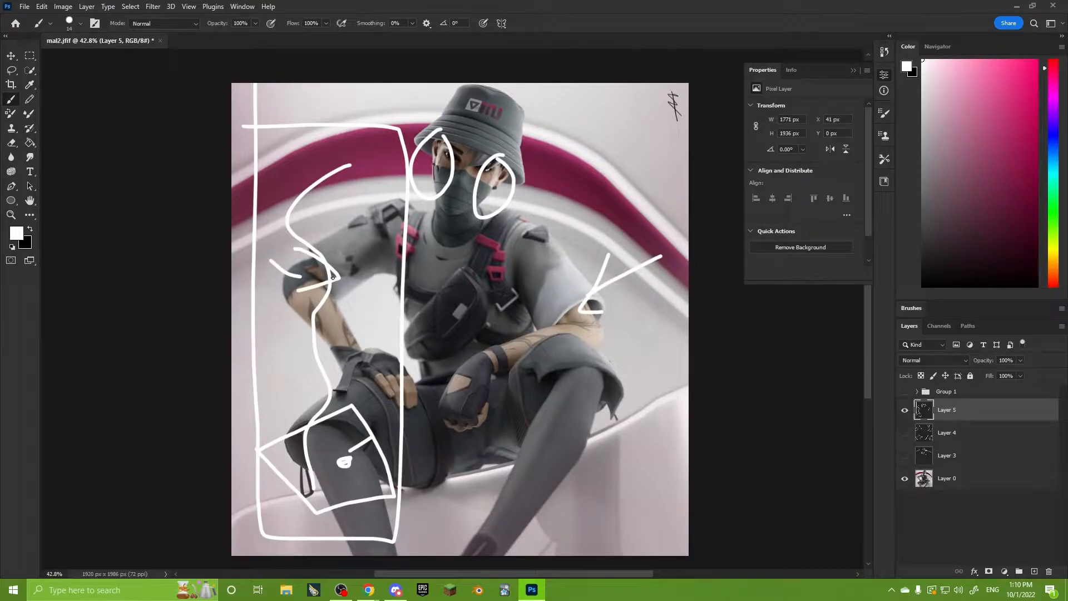
Hide Layer 5, add a new layer and draw a circle with a centre dot and outward arrows over the upper-left background.
click(904, 409)
click(1034, 571)
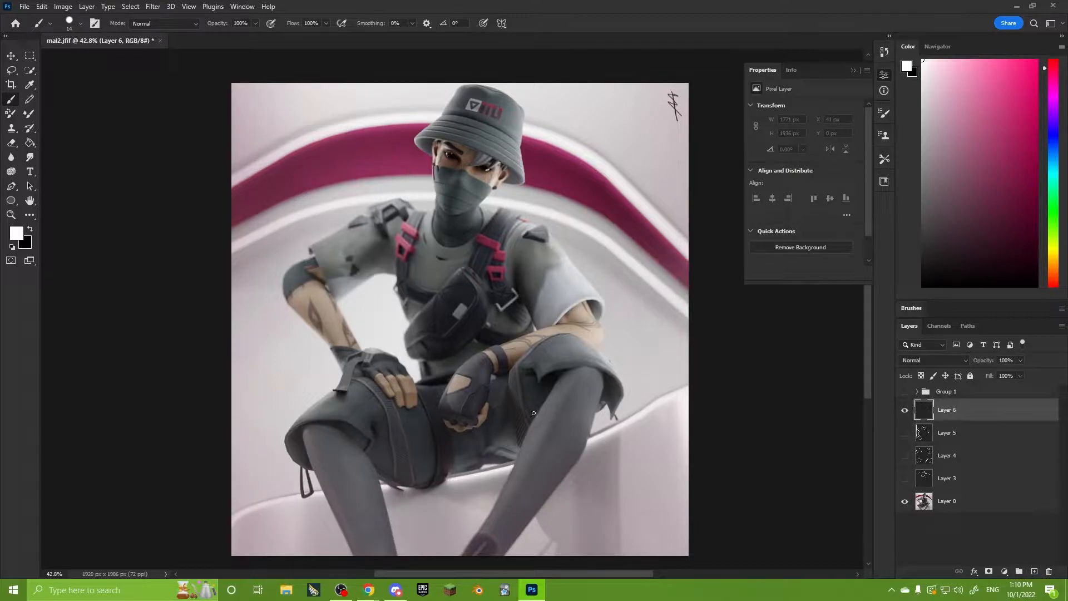
alt+scroll(362, 441, up, 4)
drag(357, 463, 379, 482)
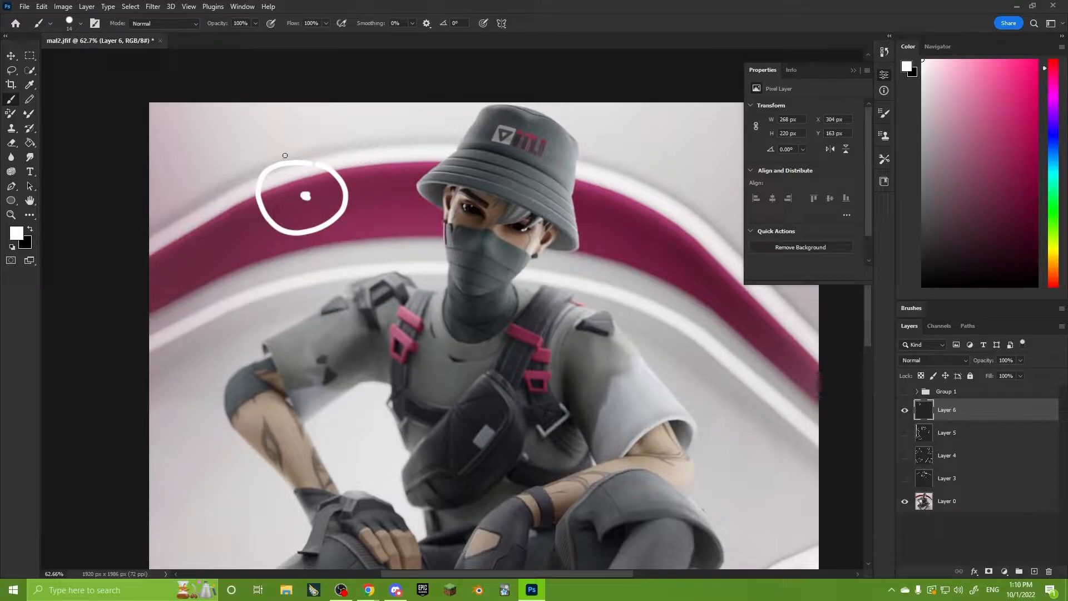
mouse_move(285, 155)
mouse_down()
mouse_move(285, 126)
mouse_move(295, 136)
mouse_up()
drag(253, 210, 212, 225)
drag(227, 211, 239, 232)
mouse_move(307, 244)
mouse_down()
mouse_move(322, 271)
mouse_move(328, 254)
mouse_up()
drag(367, 169, 379, 171)
drag(383, 160, 389, 192)
Draw a triangular light cone with an outward arrow through its base over the upper-right background, and undo the extra strokes.
drag(610, 240, 515, 270)
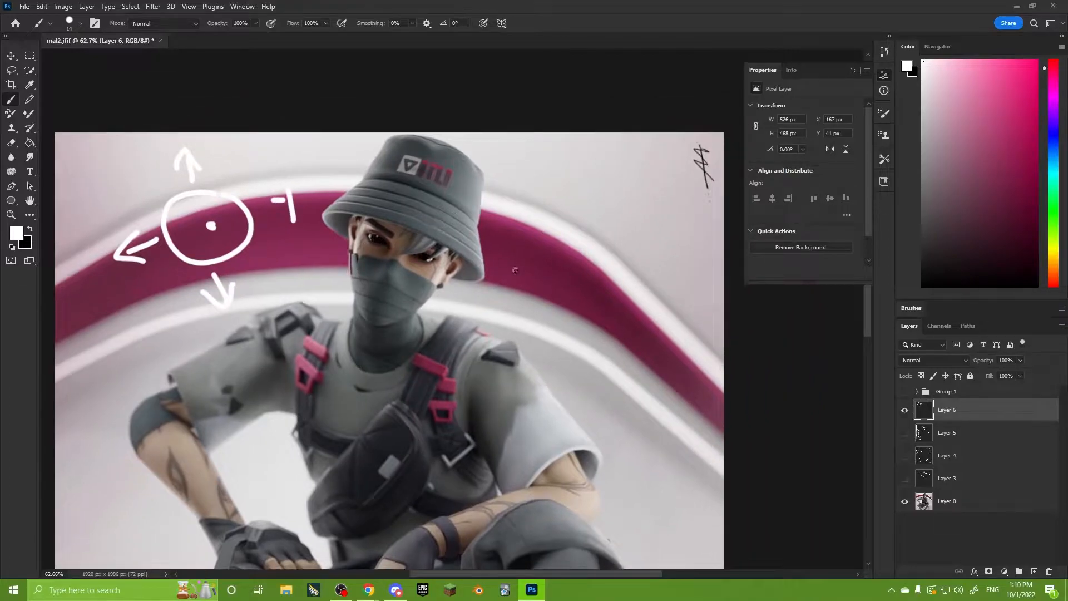
mouse_move(521, 213)
mouse_down()
mouse_move(668, 175)
mouse_move(583, 240)
mouse_move(528, 223)
mouse_up()
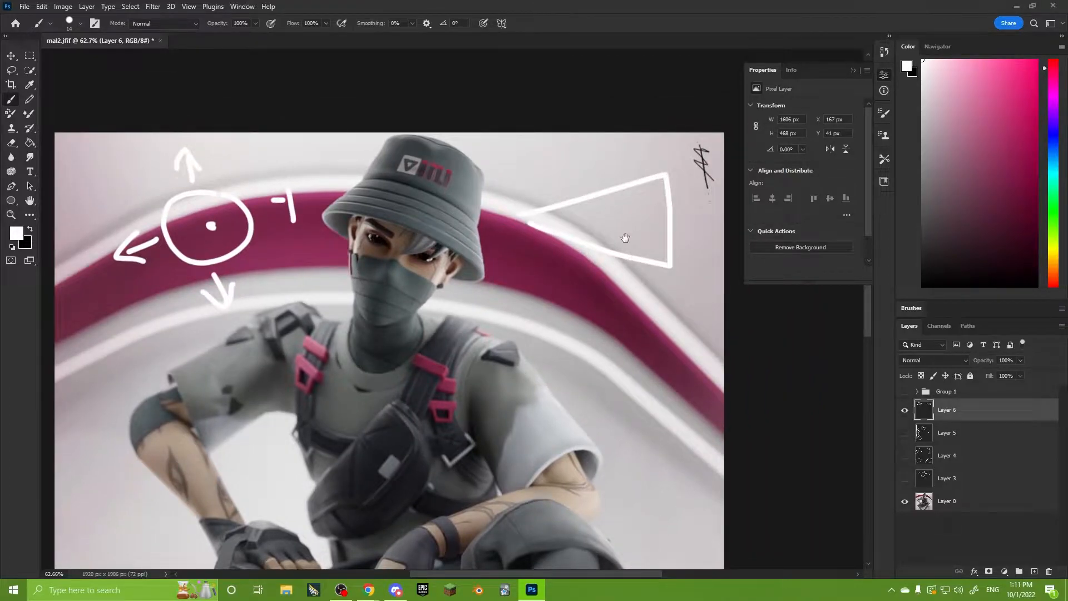
mouse_move(625, 238)
mouse_down()
mouse_move(512, 239)
mouse_move(605, 228)
mouse_move(579, 248)
mouse_move(556, 229)
mouse_up()
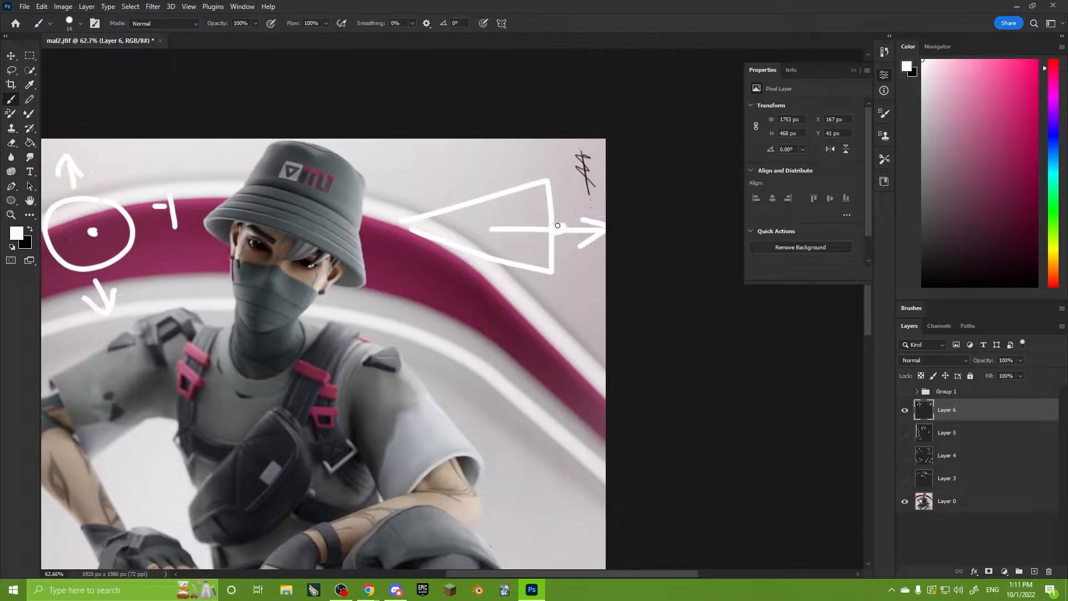
mouse_move(402, 228)
mouse_down()
mouse_move(538, 144)
mouse_move(467, 272)
mouse_move(435, 240)
mouse_move(587, 179)
mouse_move(357, 251)
mouse_move(448, 201)
mouse_move(587, 178)
mouse_up()
key(ctrl+z)
key(ctrl+z)
alt+scroll(498, 266, down, 2)
alt+scroll(440, 316, down, 2)
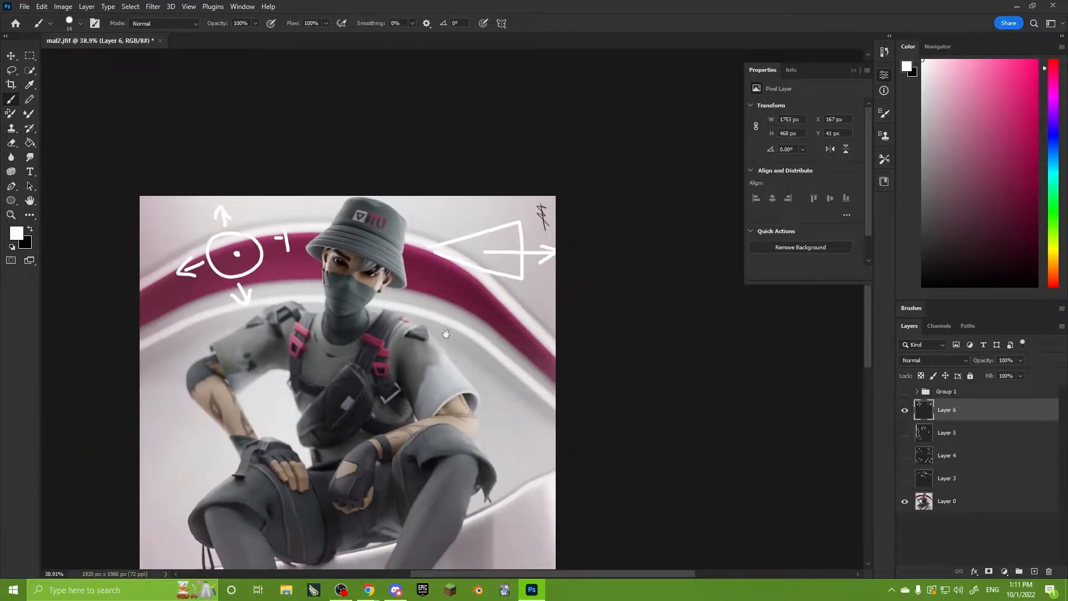
drag(452, 329, 538, 247)
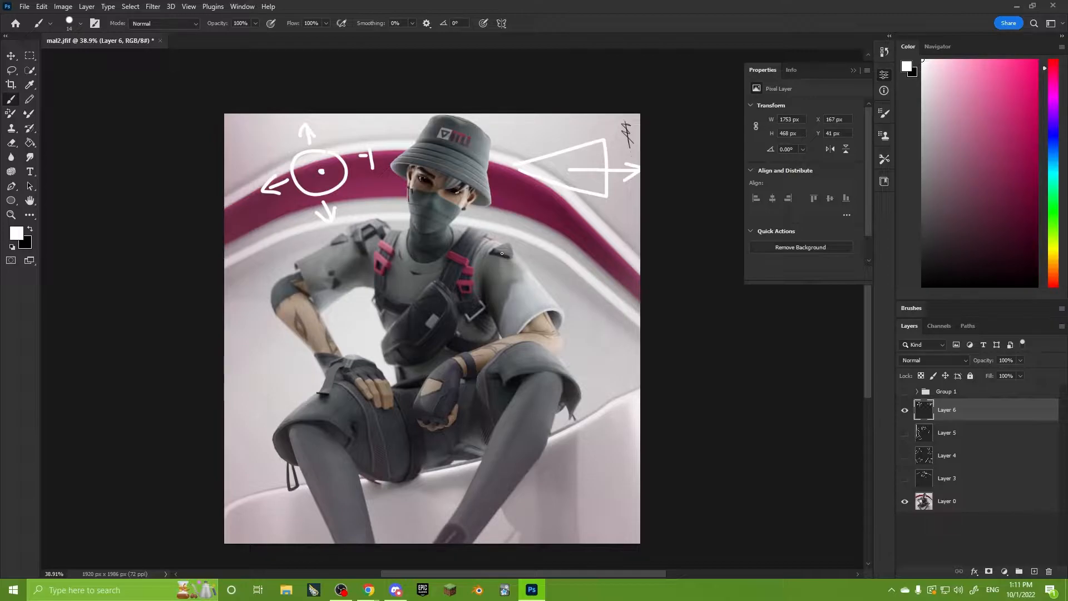
Draw a circle over the background beside the sleeve on the image's right, and undo it.
alt+scroll(544, 287, up, 4)
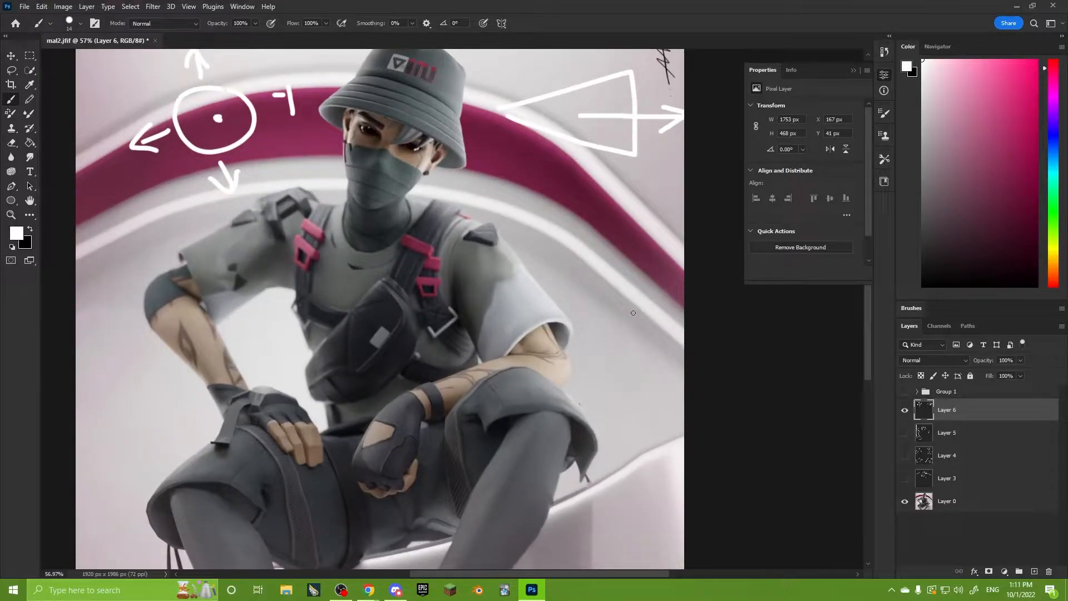
drag(627, 304, 622, 305)
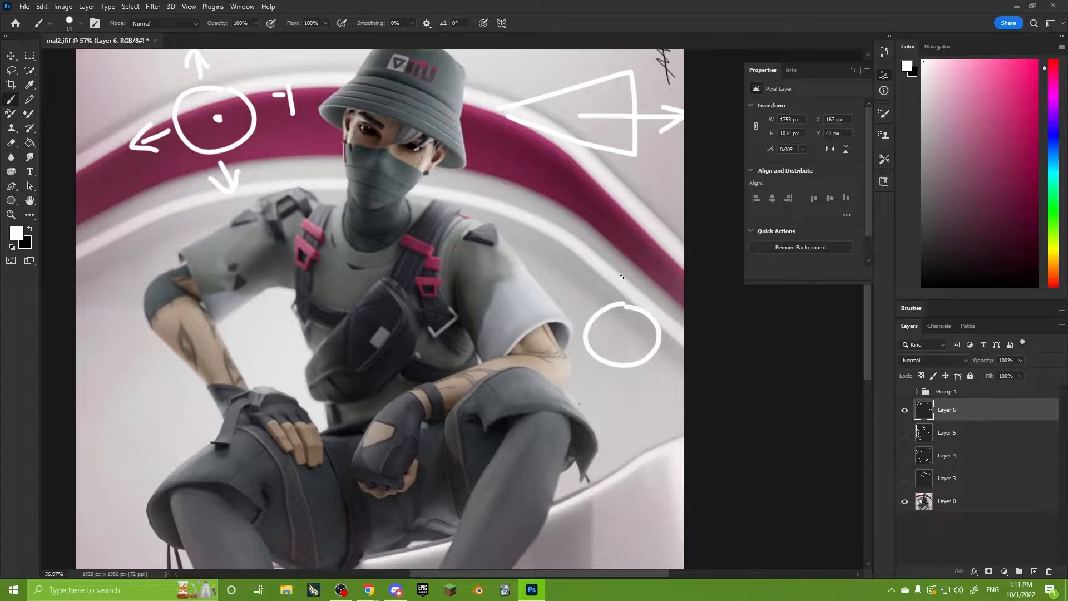
key(ctrl+z)
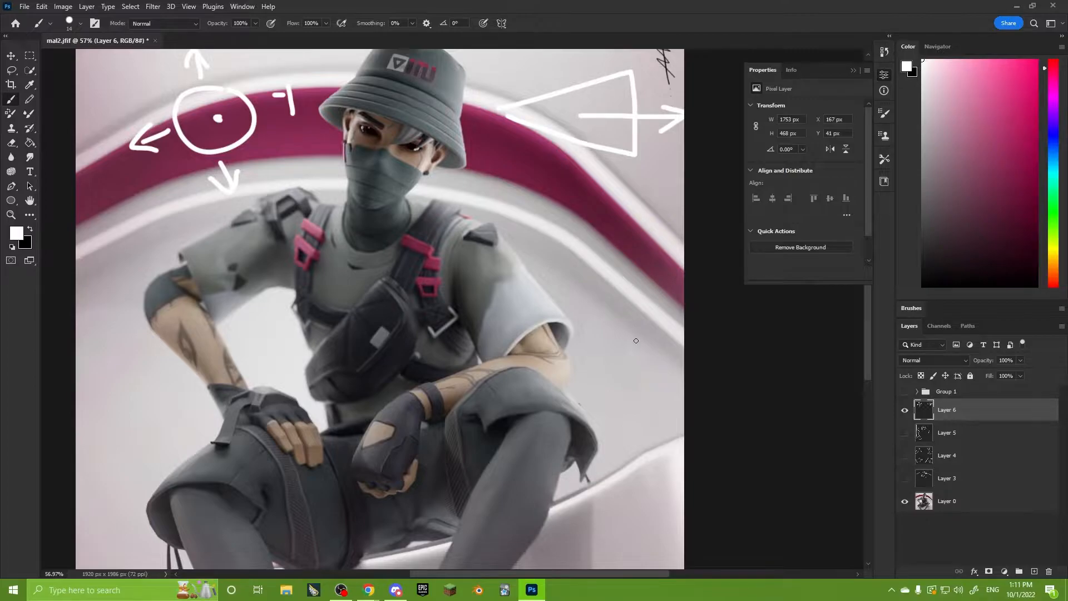
alt+scroll(636, 340, down, 3)
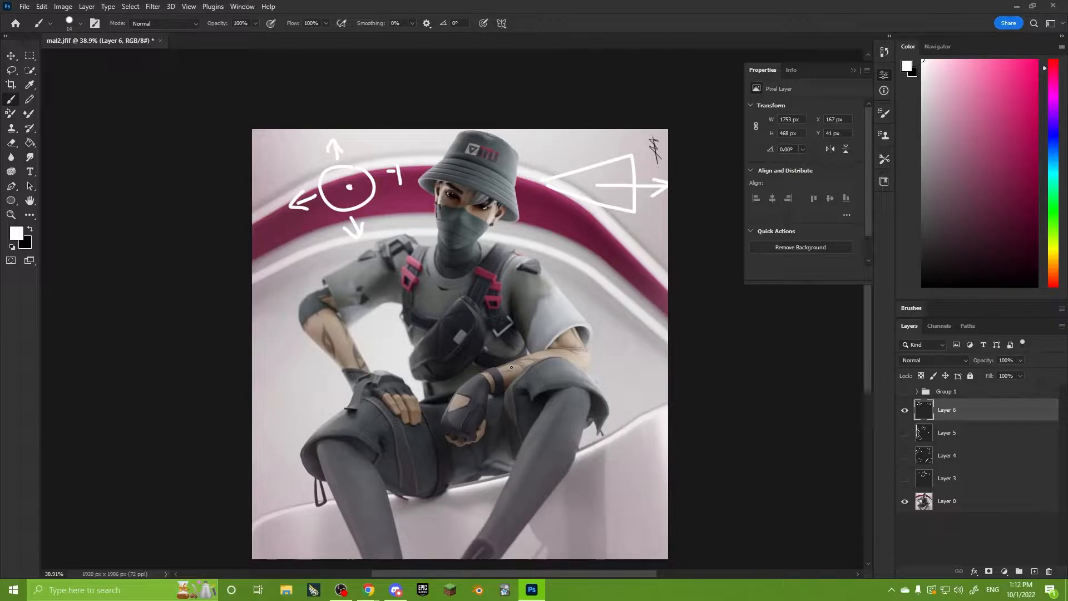
Trace the outer contours of both shoulders and arms with white brush strokes on Layer 6.
alt+scroll(590, 267, up, 2)
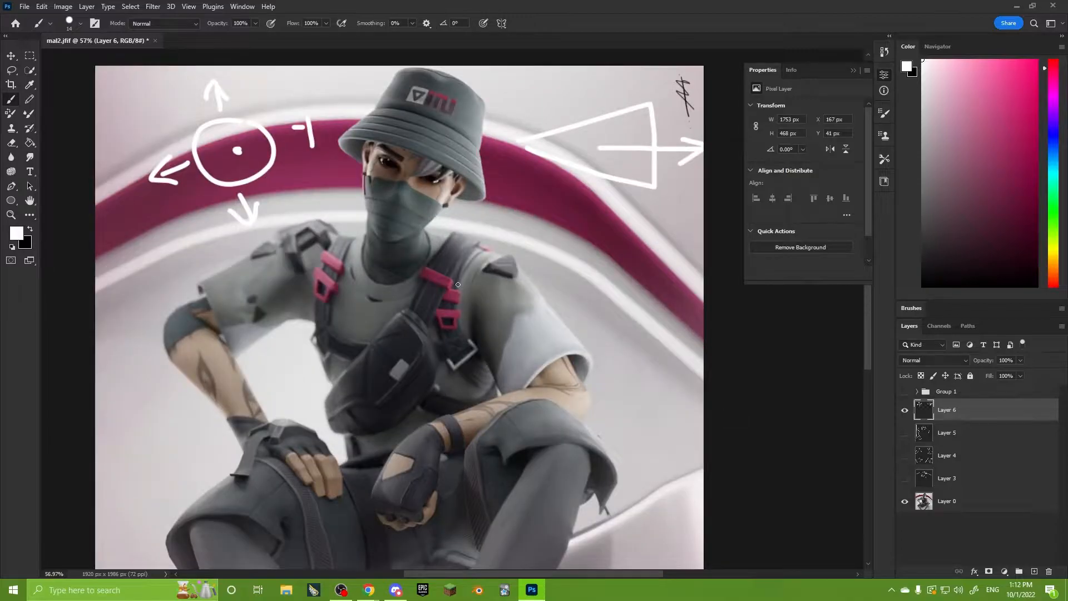
alt+scroll(451, 249, up, 1)
mouse_move(426, 224)
mouse_down()
mouse_move(562, 320)
mouse_move(629, 453)
mouse_up()
drag(422, 433, 574, 347)
mouse_move(478, 134)
mouse_down()
mouse_move(202, 220)
mouse_move(321, 402)
mouse_up()
alt+scroll(366, 237, down, 4)
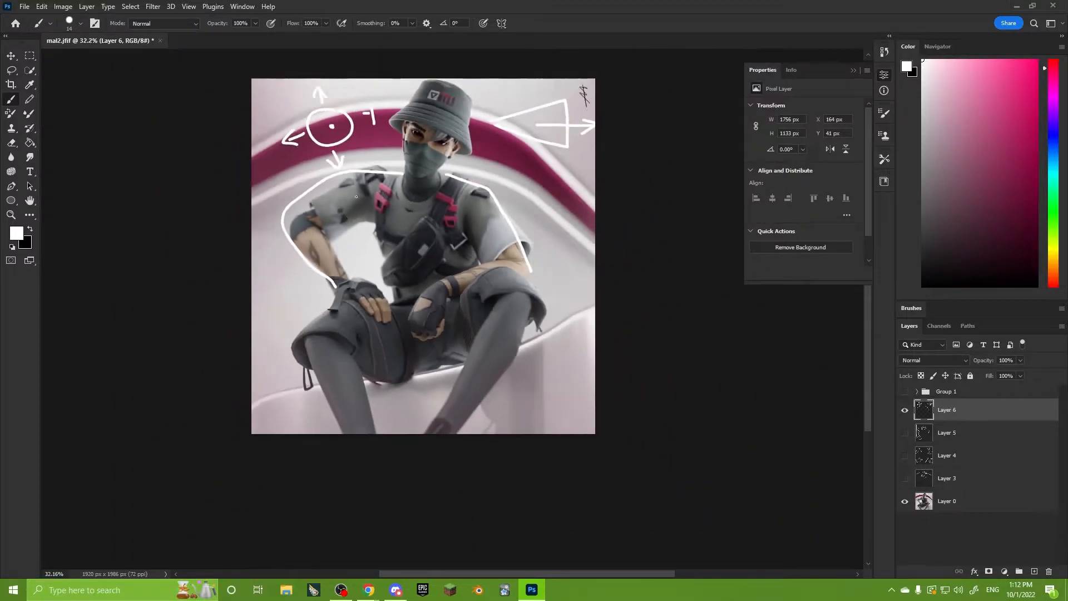
Show Layer 5 together with the Layer 6 strokes for comparison, and hide it again.
alt+scroll(367, 237, up, 1)
click(905, 432)
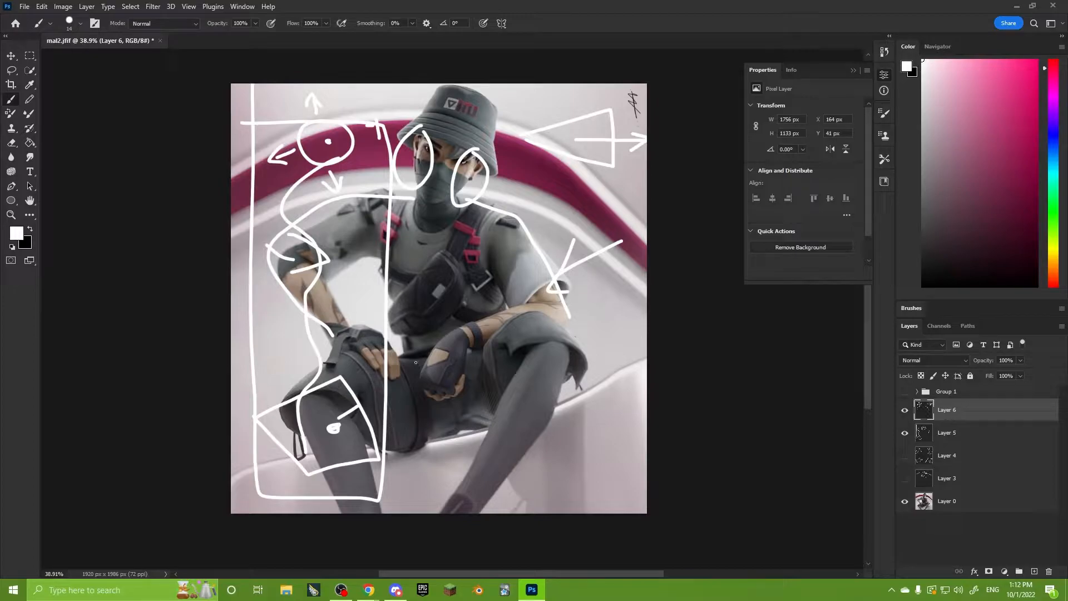
click(904, 432)
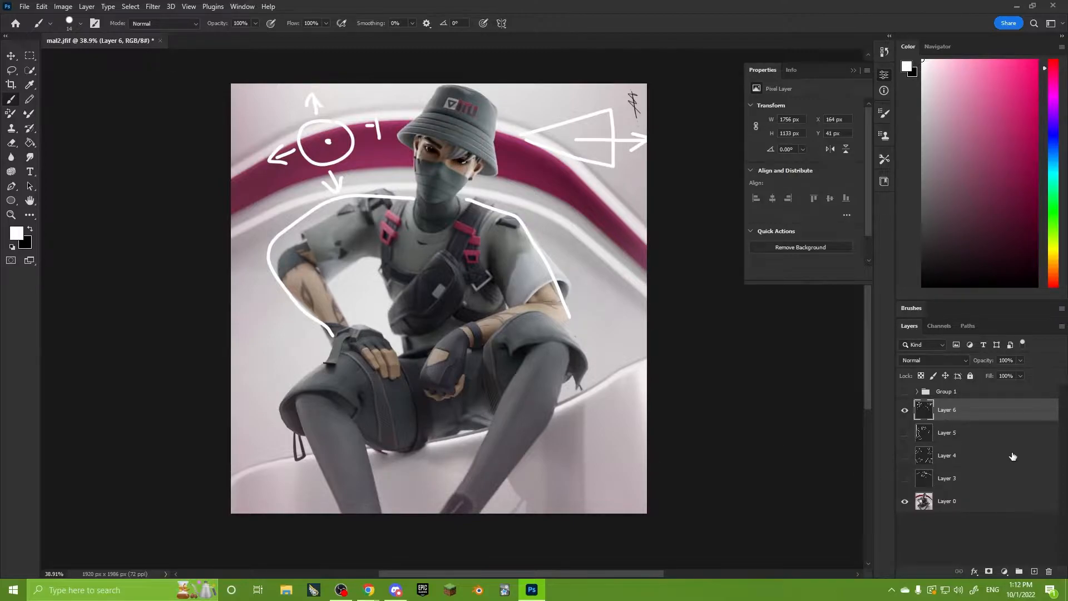
Trace long curves from the image's right shoulder to the lower leg, and outline the opposite knee, shin and hand.
alt+scroll(473, 468, up, 1)
mouse_move(531, 144)
mouse_down()
mouse_move(608, 334)
mouse_move(500, 524)
mouse_move(581, 214)
mouse_move(527, 123)
mouse_up()
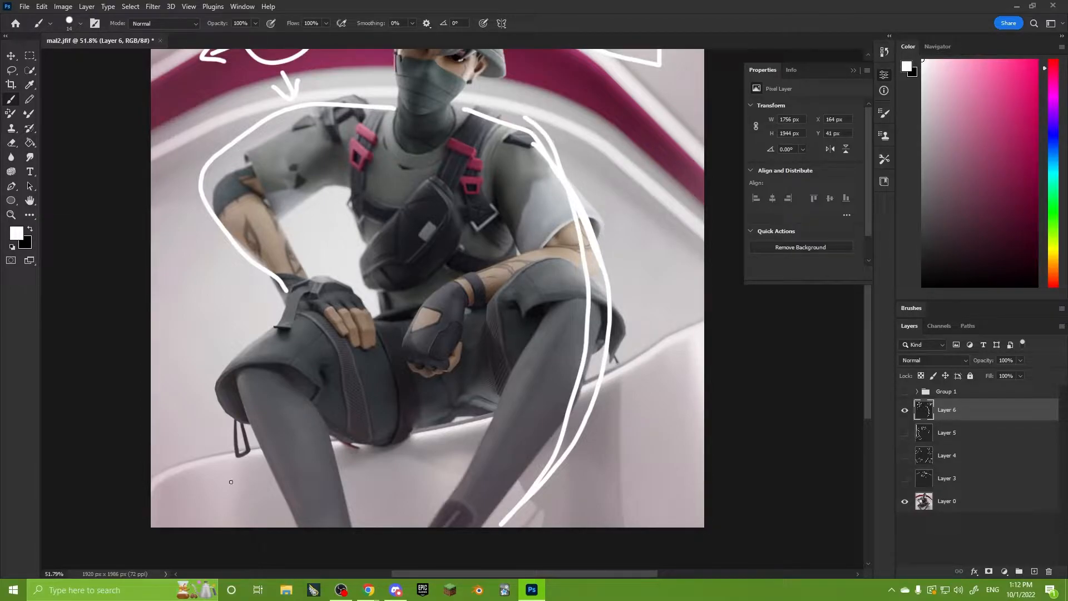
drag(232, 372, 282, 507)
drag(274, 331, 230, 409)
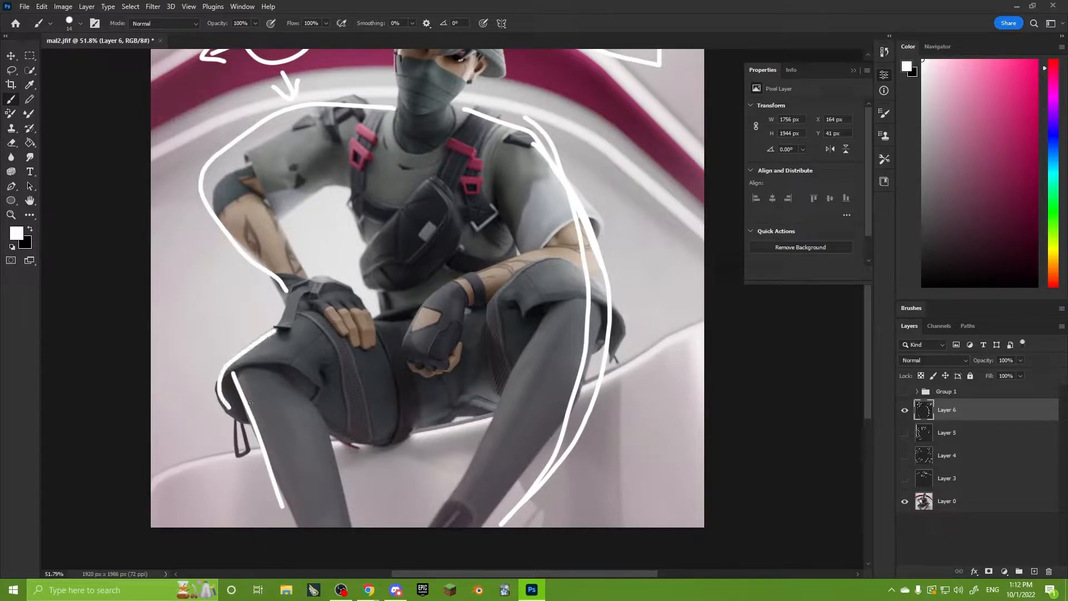
drag(330, 250, 347, 311)
drag(309, 361, 344, 374)
scroll(334, 286, up, 3)
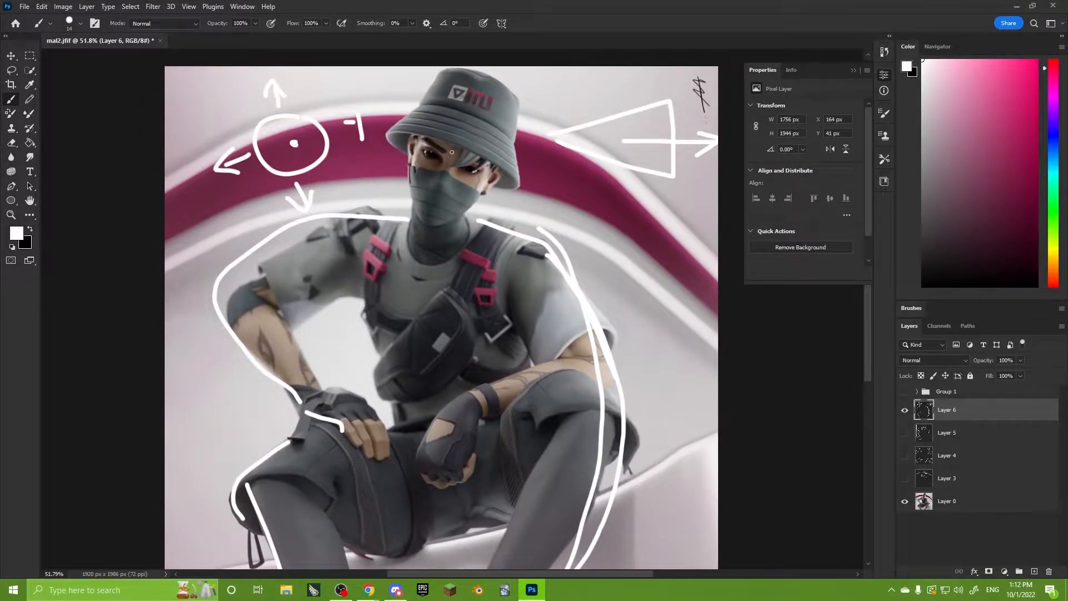
Draw a large loop around the head and a smaller one around the hat's left edge, and undo the loop over the torso.
alt+scroll(451, 152, up, 5)
mouse_move(520, 102)
mouse_down()
mouse_move(500, 92)
mouse_move(473, 112)
mouse_move(437, 106)
mouse_up()
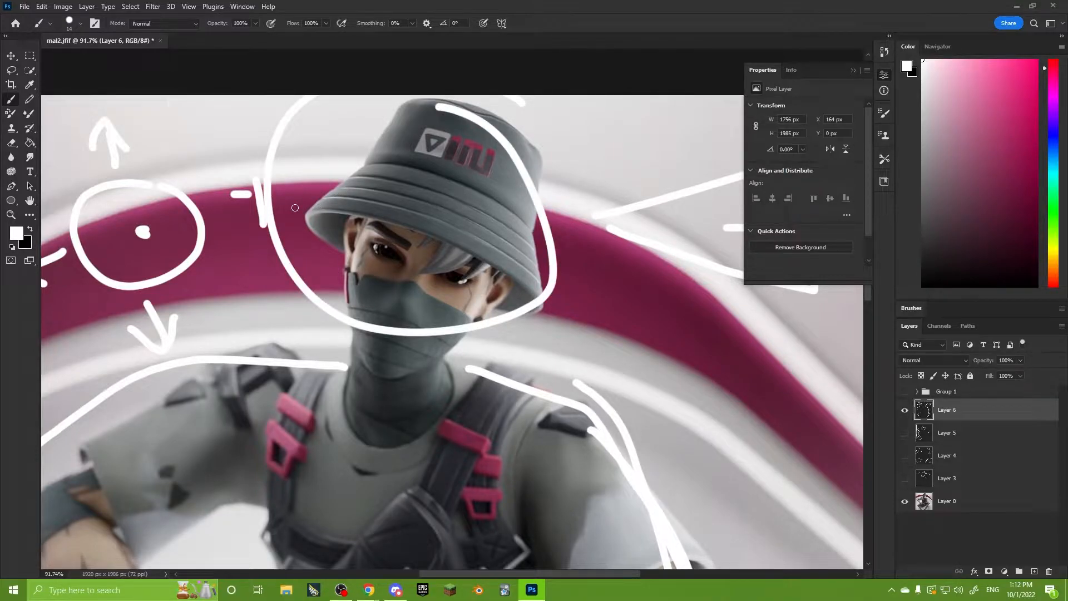
alt+scroll(327, 209, down, 5)
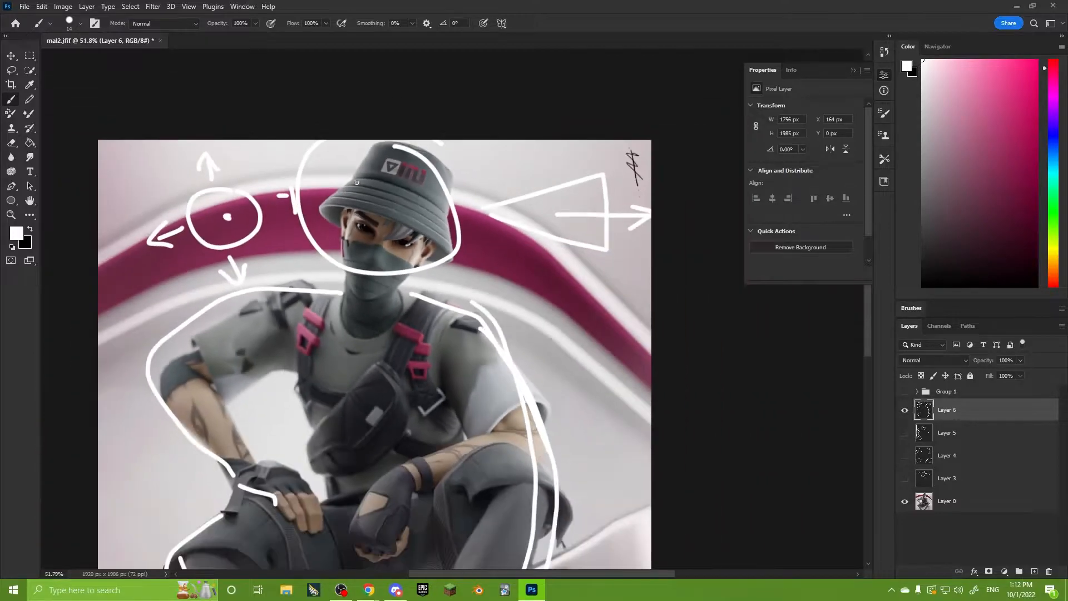
alt+scroll(339, 185, up, 4)
drag(410, 106, 385, 136)
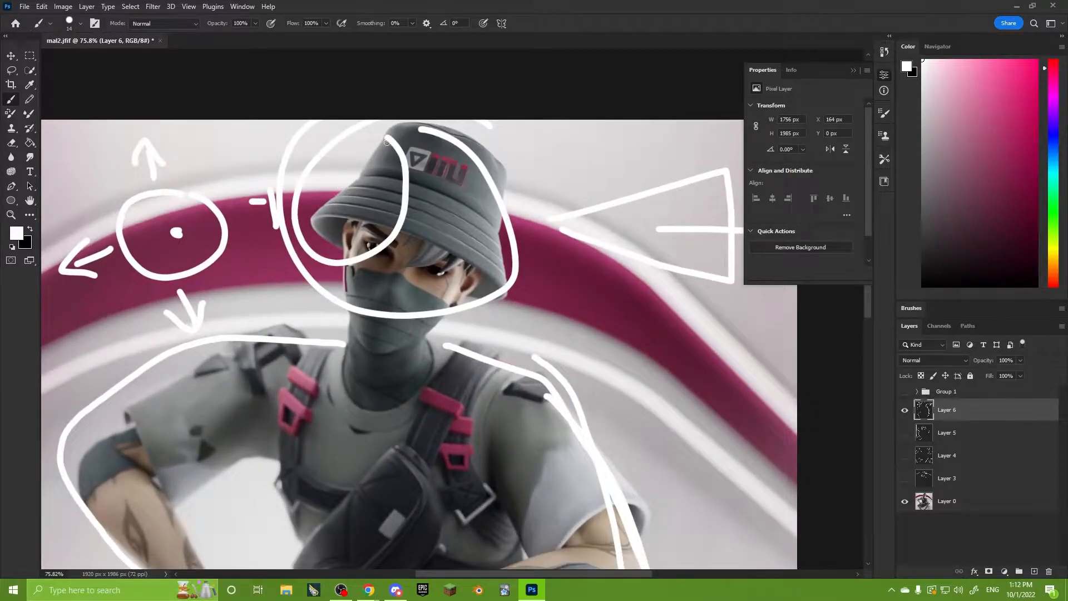
alt+scroll(365, 290, down, 3)
alt+scroll(332, 352, down, 3)
drag(389, 201, 409, 212)
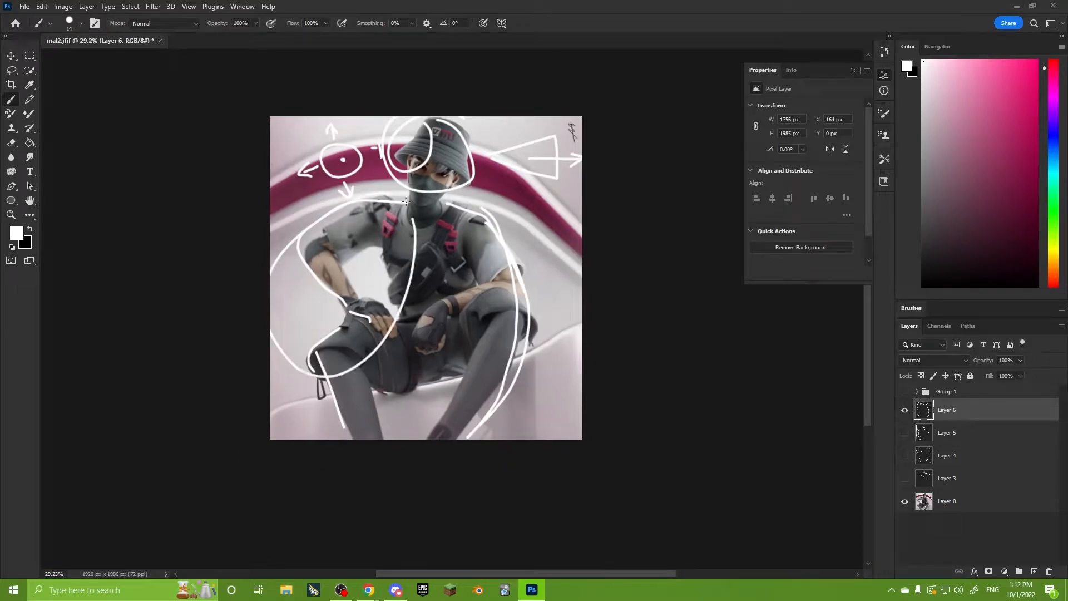
key(ctrl+z)
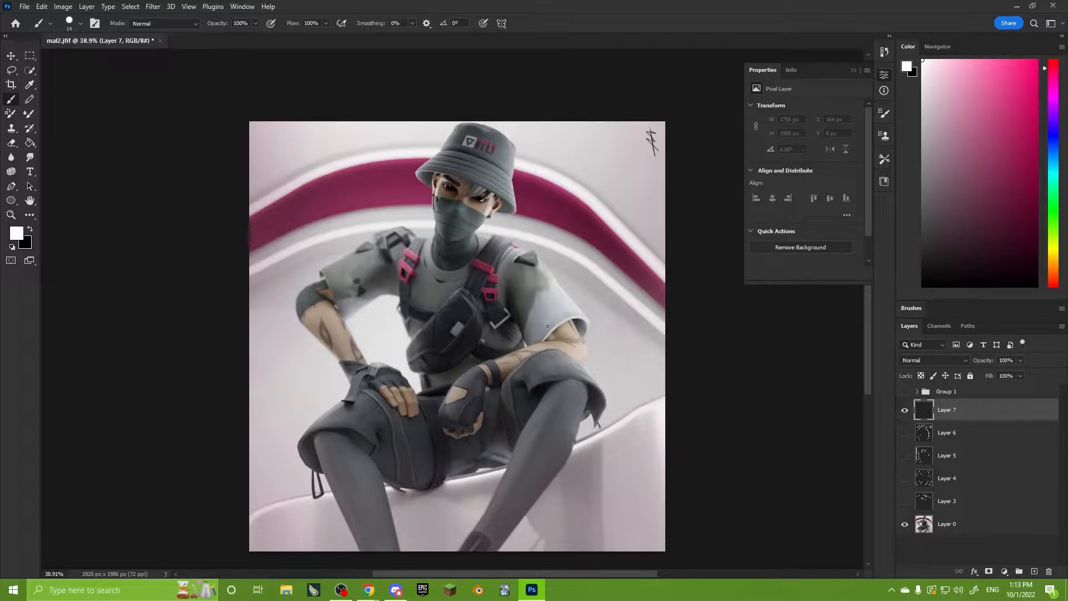
Examine the shading on the sleeve, arms and legs of the unannotated render.
alt+scroll(560, 304, up, 3)
alt+scroll(562, 348, down, 2)
drag(565, 359, 559, 311)
alt+scroll(558, 309, up, 1)
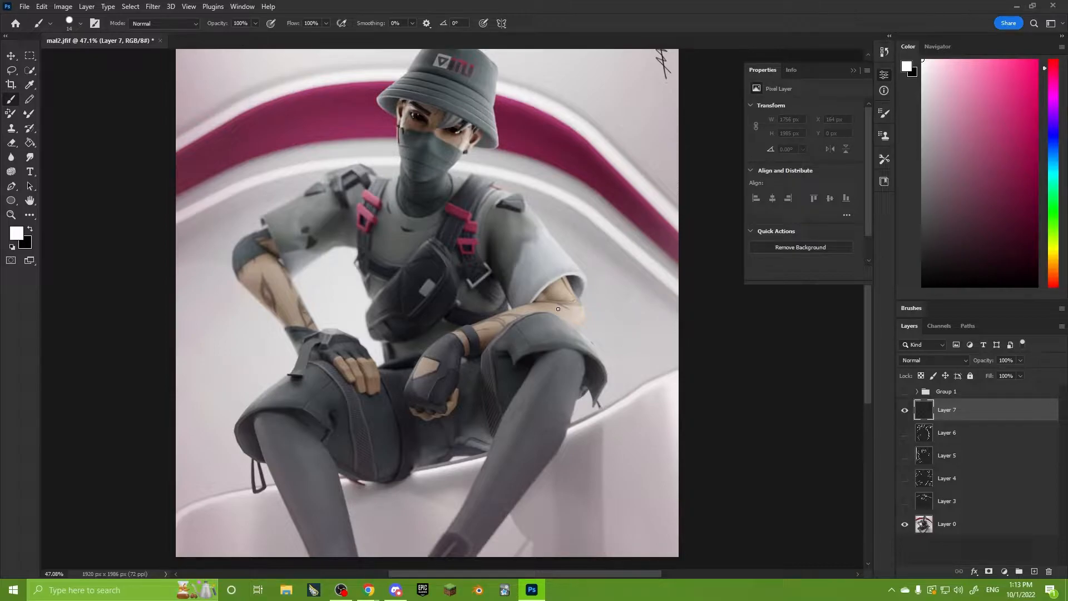
alt+scroll(477, 304, down, 1)
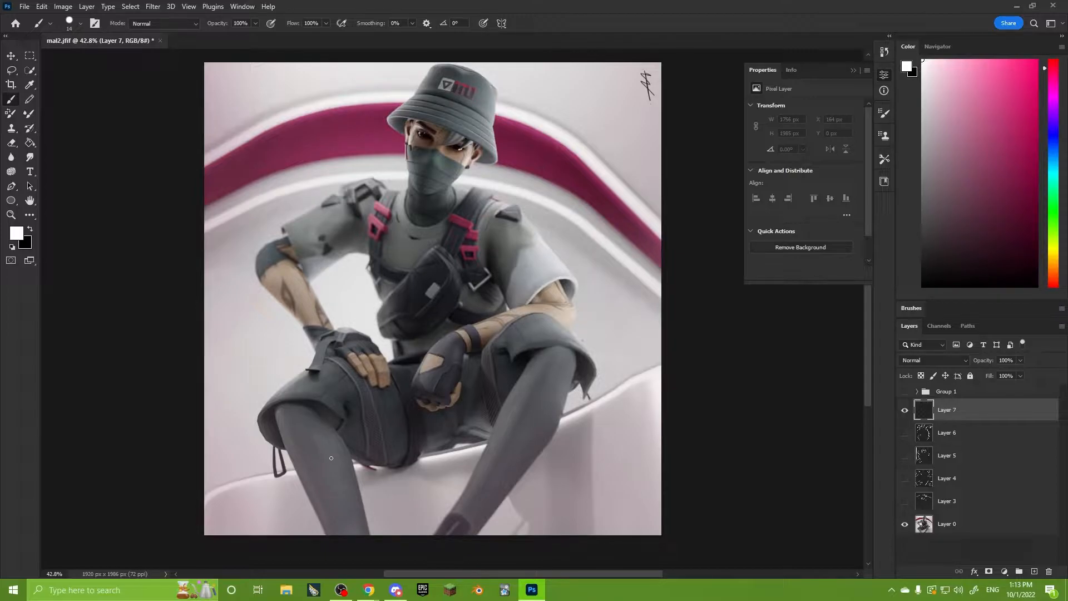
drag(472, 396, 477, 414)
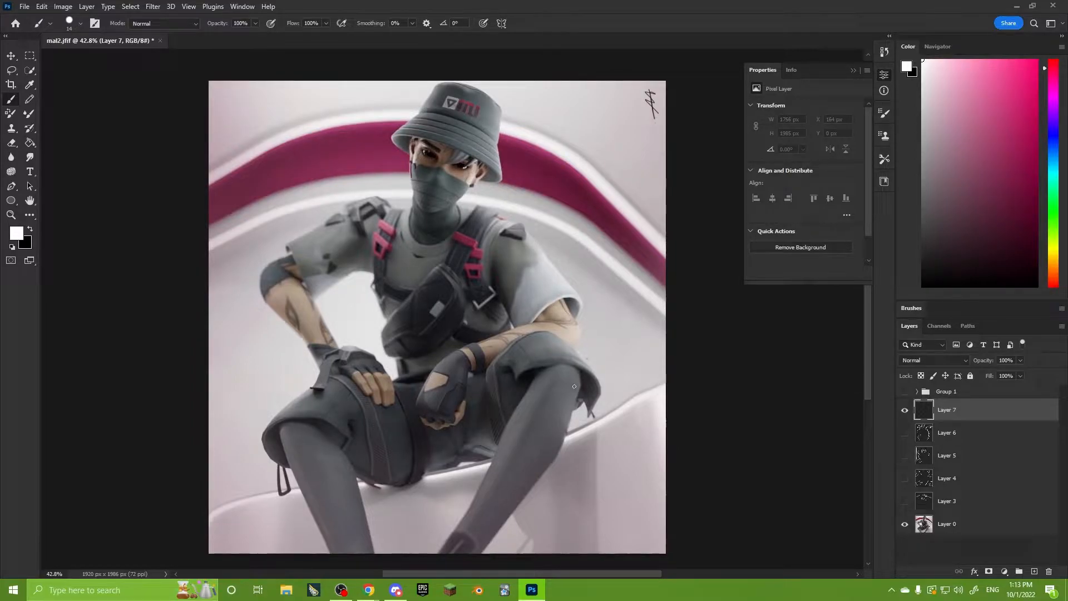
alt+scroll(582, 406, up, 1)
alt+scroll(581, 415, down, 1)
drag(580, 417, 584, 403)
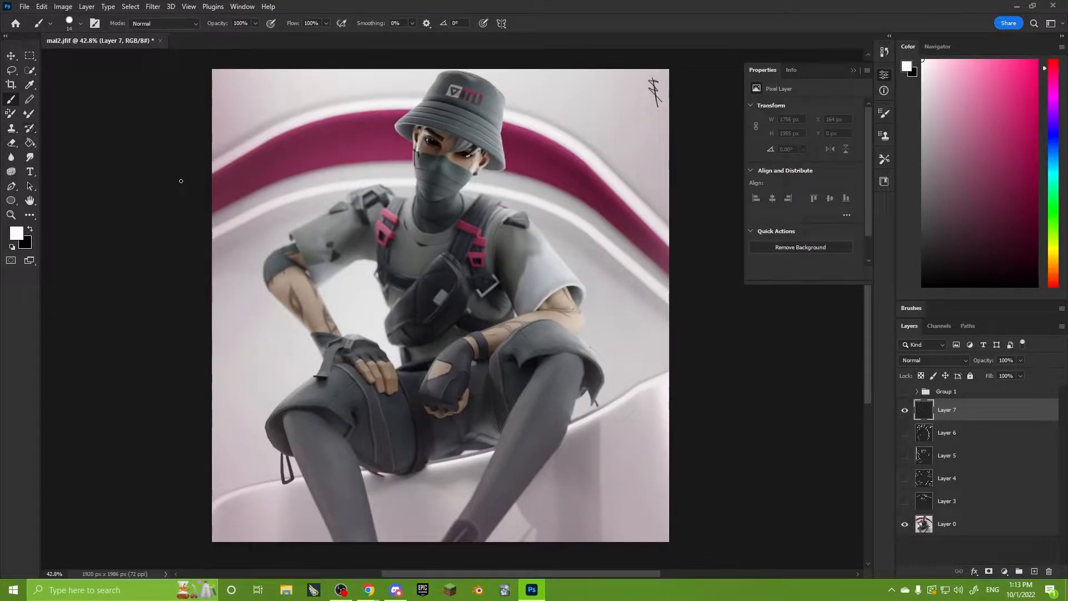
alt+scroll(497, 313, up, 1)
drag(514, 312, 524, 320)
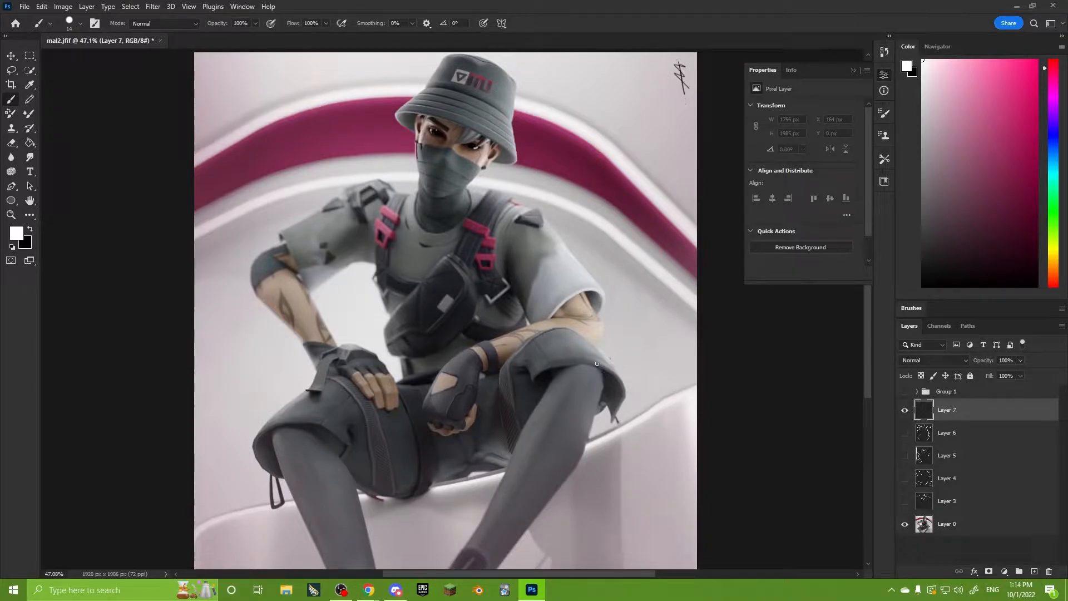
Sample the dark pink of the background band and brush a large loop around the band's upper part with it.
click(30, 84)
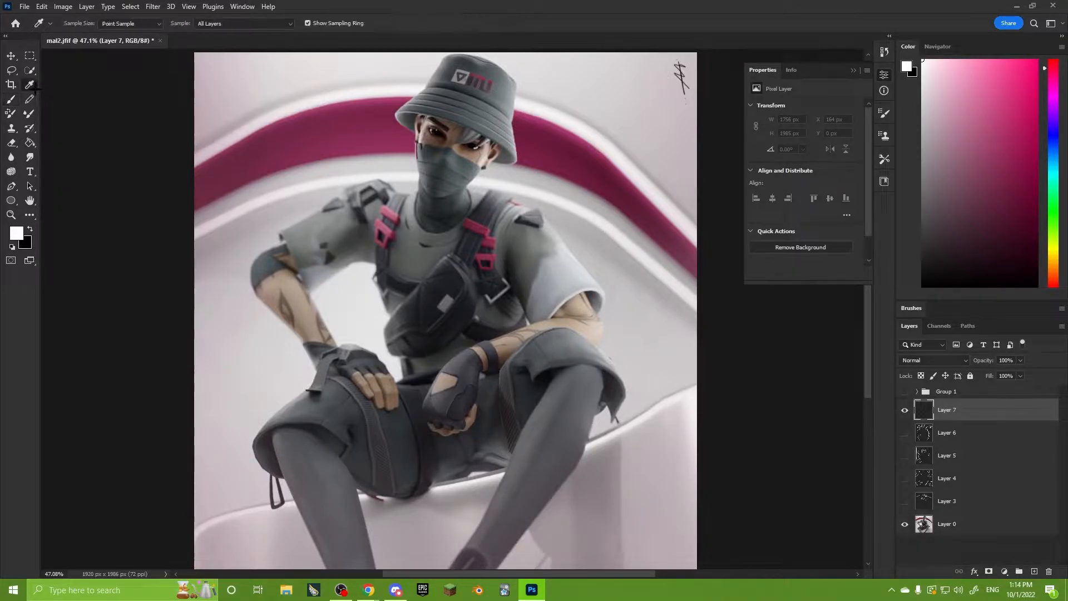
click(356, 137)
click(11, 99)
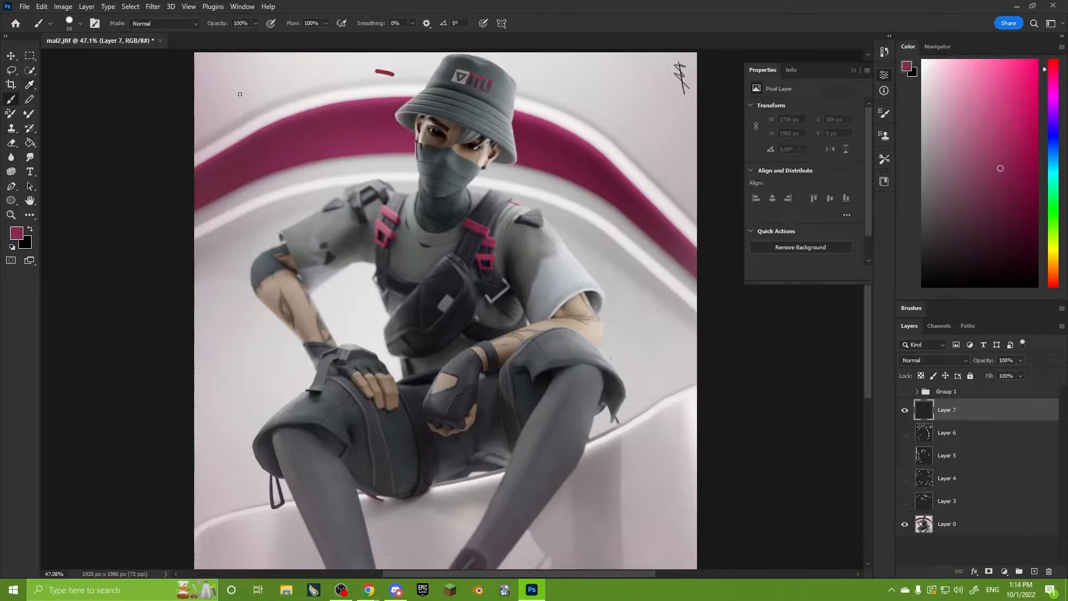
mouse_move(393, 73)
mouse_down()
mouse_move(368, 75)
mouse_move(378, 71)
mouse_up()
Reset the brush colour to white, loop the background band, and trace its arc from edge to edge behind the head.
key(d)
key(x)
drag(464, 100, 414, 94)
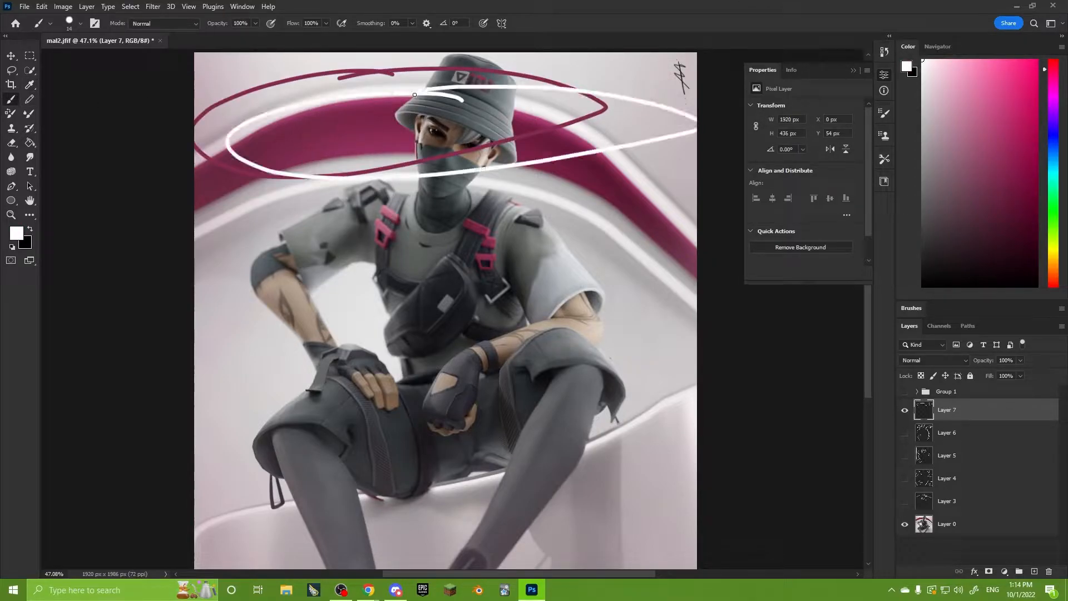
mouse_move(196, 187)
mouse_down()
mouse_move(455, 109)
mouse_move(695, 261)
mouse_up()
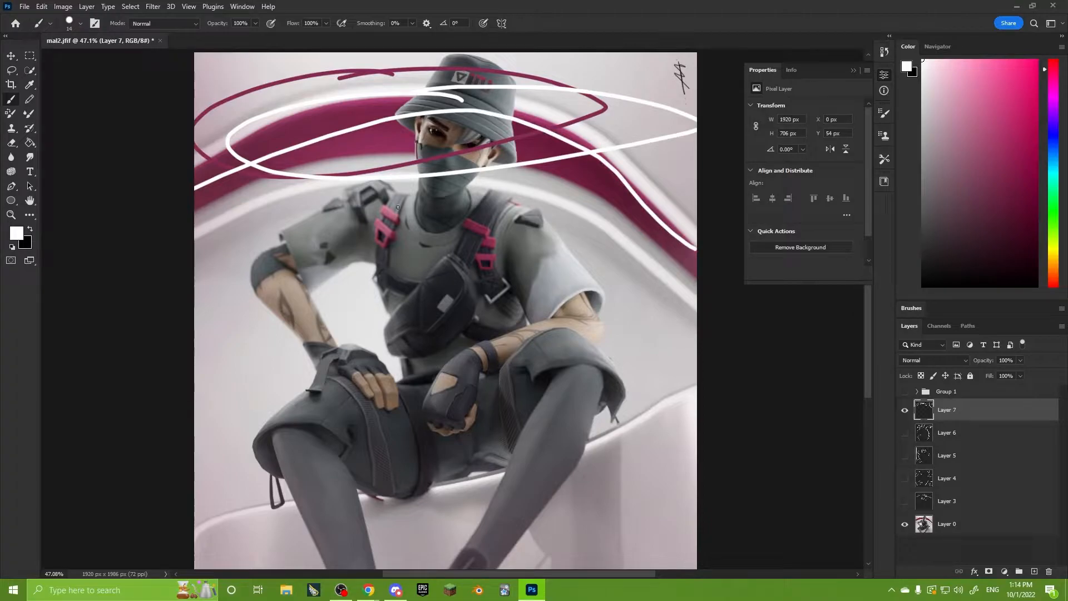
Circle the pink strap buckles on both sides of the chest and the logo on the hat in white.
drag(396, 195, 383, 195)
drag(476, 207, 505, 214)
drag(489, 64, 491, 72)
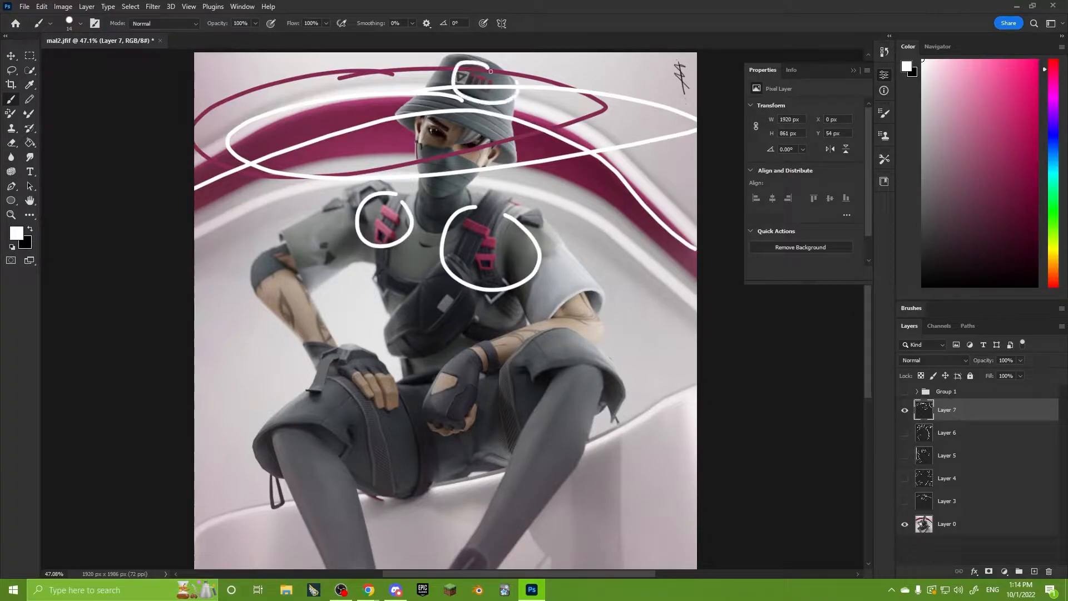
Trace the contour from the image's left shin up to the shoulder, and sketch a light panel with an arrow at that shin.
alt+scroll(541, 438, down, 2)
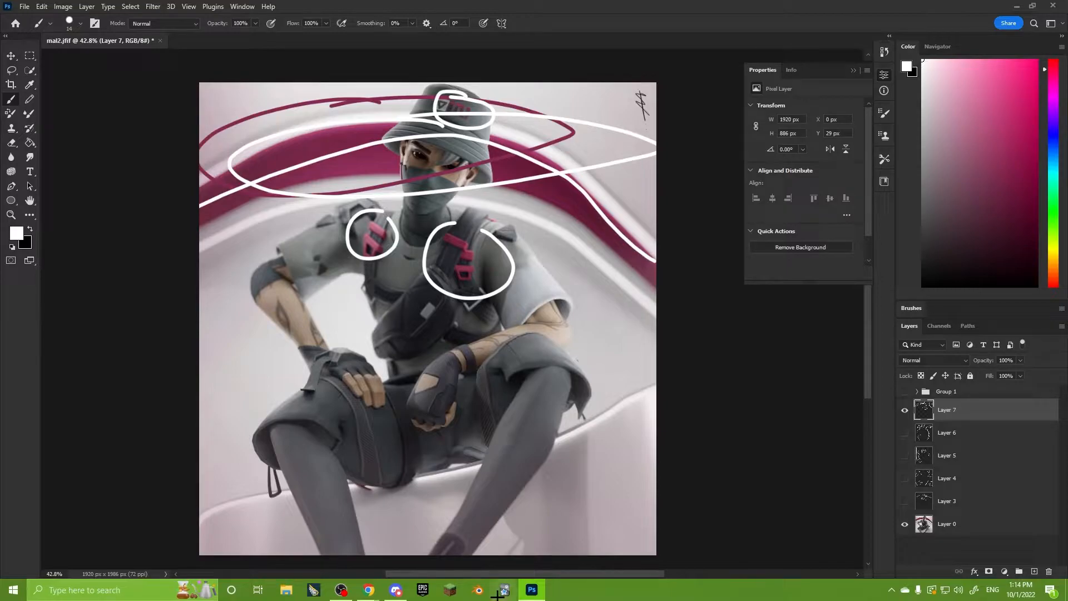
mouse_move(333, 551)
mouse_down()
mouse_move(322, 542)
mouse_move(325, 374)
mouse_move(344, 365)
mouse_up()
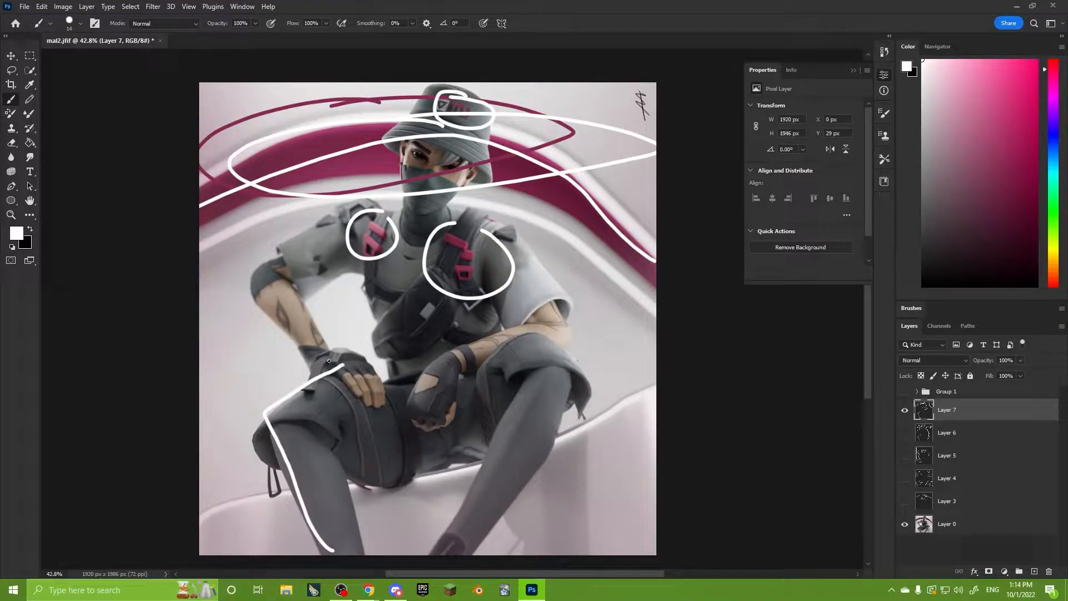
mouse_move(212, 456)
mouse_down()
mouse_move(272, 435)
mouse_move(260, 512)
mouse_move(223, 464)
mouse_up()
mouse_move(290, 475)
mouse_down()
mouse_move(275, 474)
mouse_move(300, 474)
mouse_move(364, 413)
mouse_up()
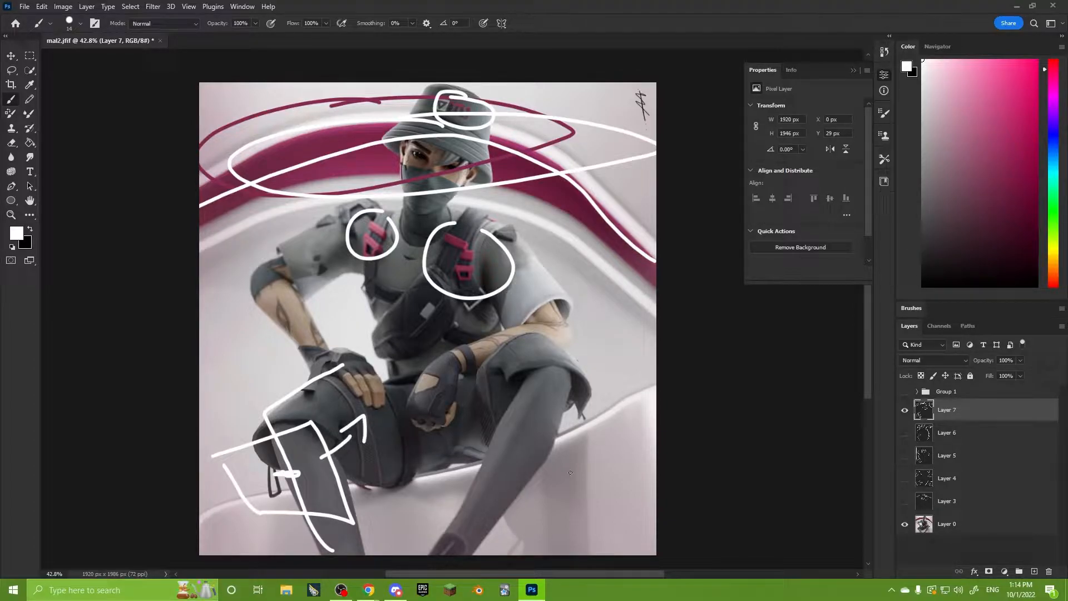
mouse_move(281, 428)
mouse_down()
mouse_move(337, 215)
mouse_move(354, 209)
mouse_up()
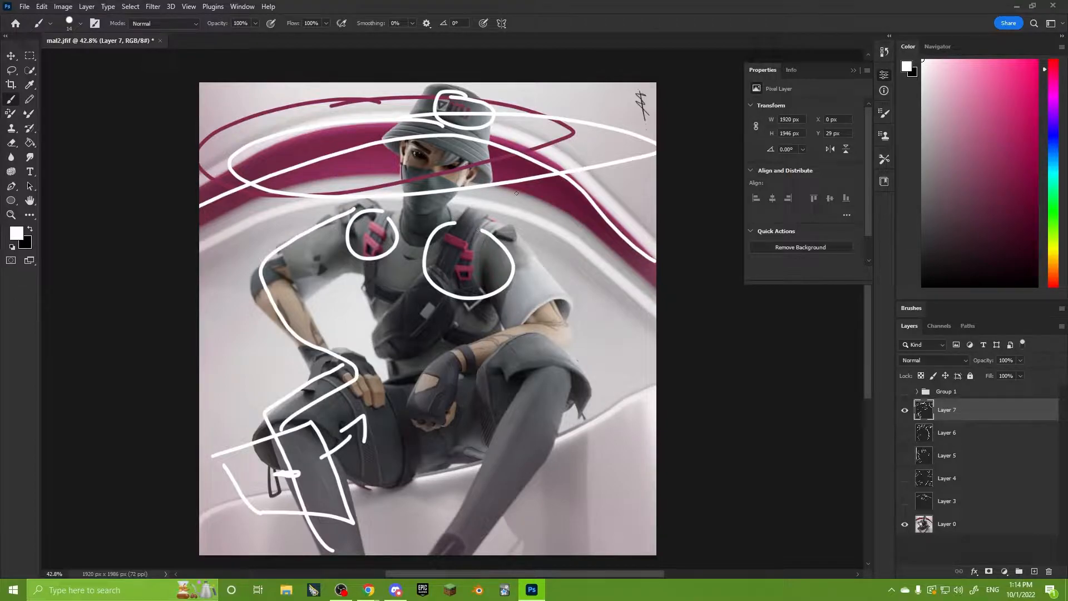
Sketch a light panel beside the white sleeve with an arrow toward it, and trace a second contour down the opposite arm.
mouse_move(633, 199)
mouse_down()
mouse_move(580, 248)
mouse_move(666, 320)
mouse_move(657, 262)
mouse_up()
drag(616, 248, 616, 253)
drag(605, 255, 523, 282)
drag(552, 253, 535, 293)
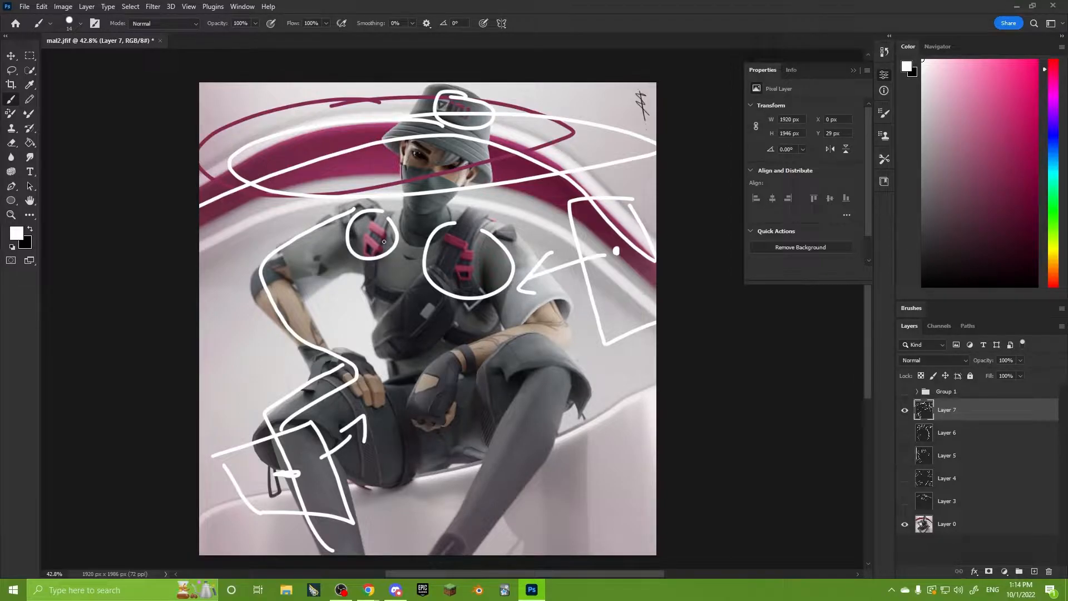
mouse_move(348, 205)
mouse_down()
mouse_move(257, 311)
mouse_move(301, 368)
mouse_move(273, 442)
mouse_move(286, 461)
mouse_up()
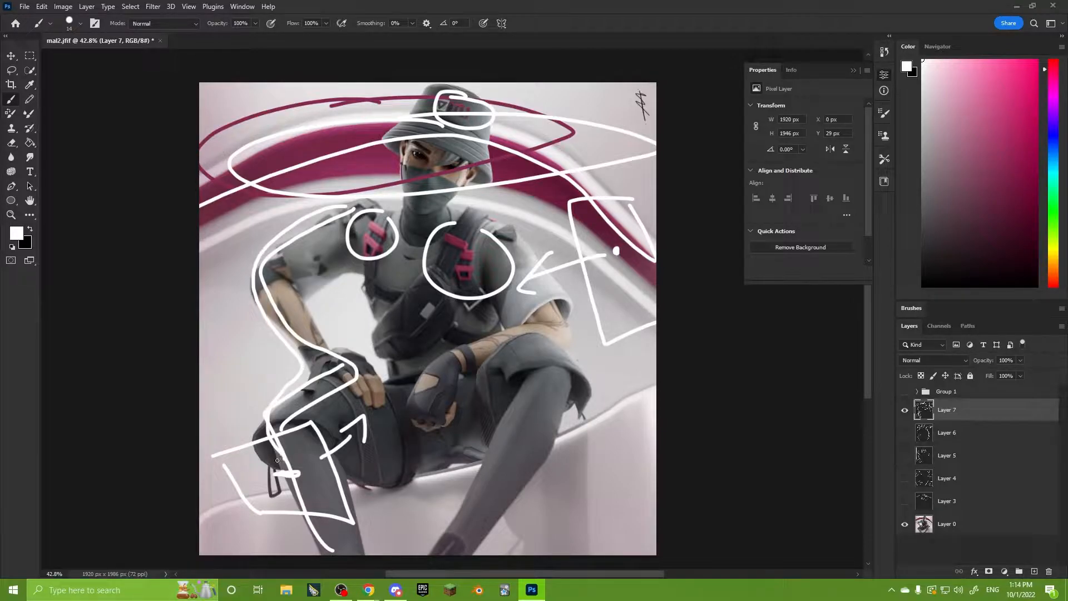
Hide Layer 7 and show the Group 1 colour adjustments over the render.
drag(397, 406, 387, 396)
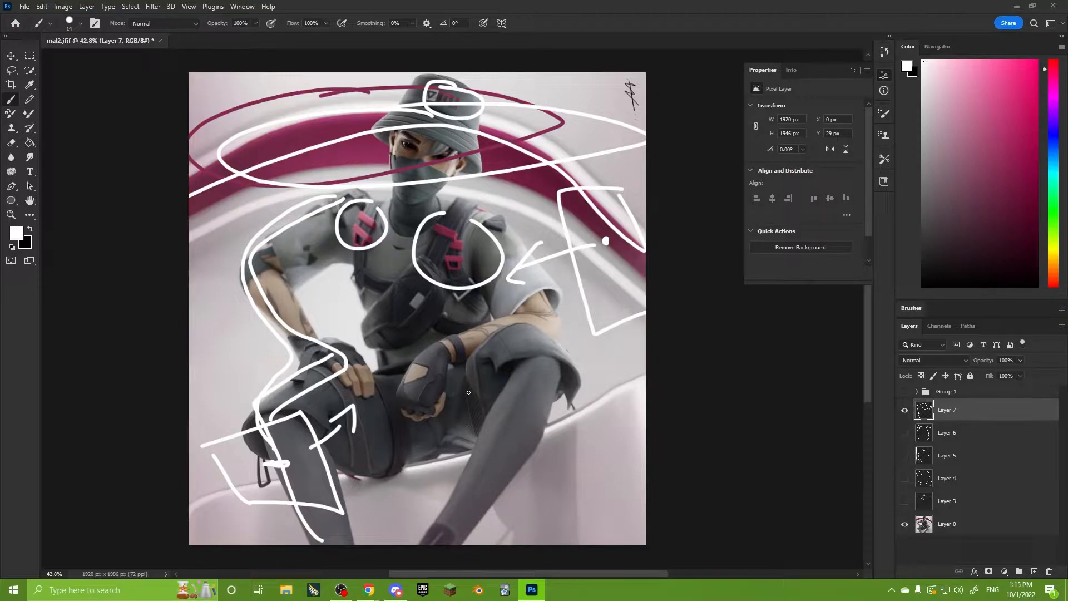
alt+scroll(414, 266, up, 1)
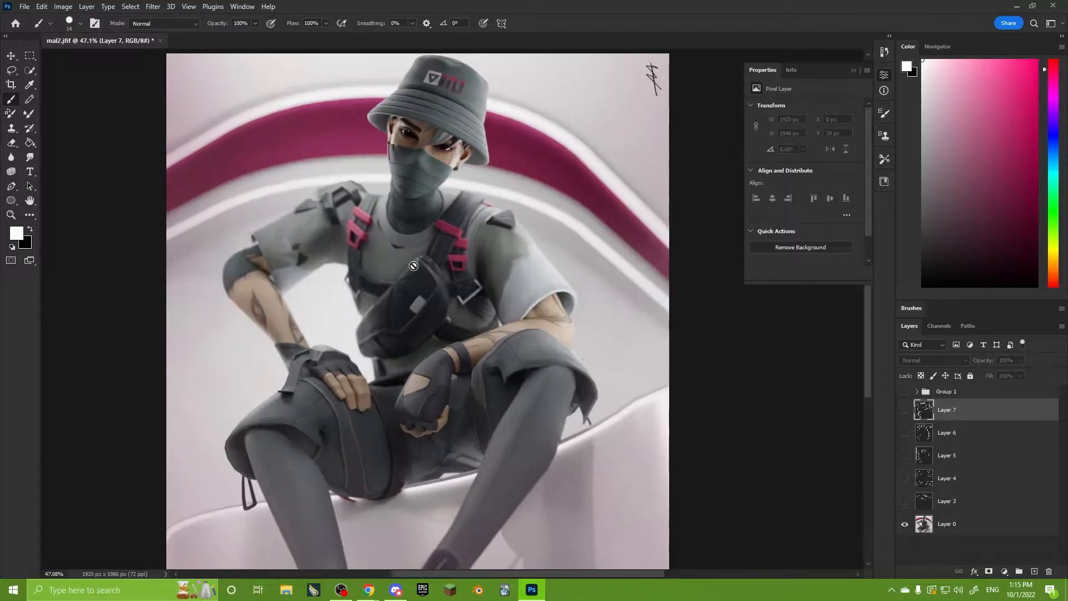
alt+scroll(427, 279, down, 1)
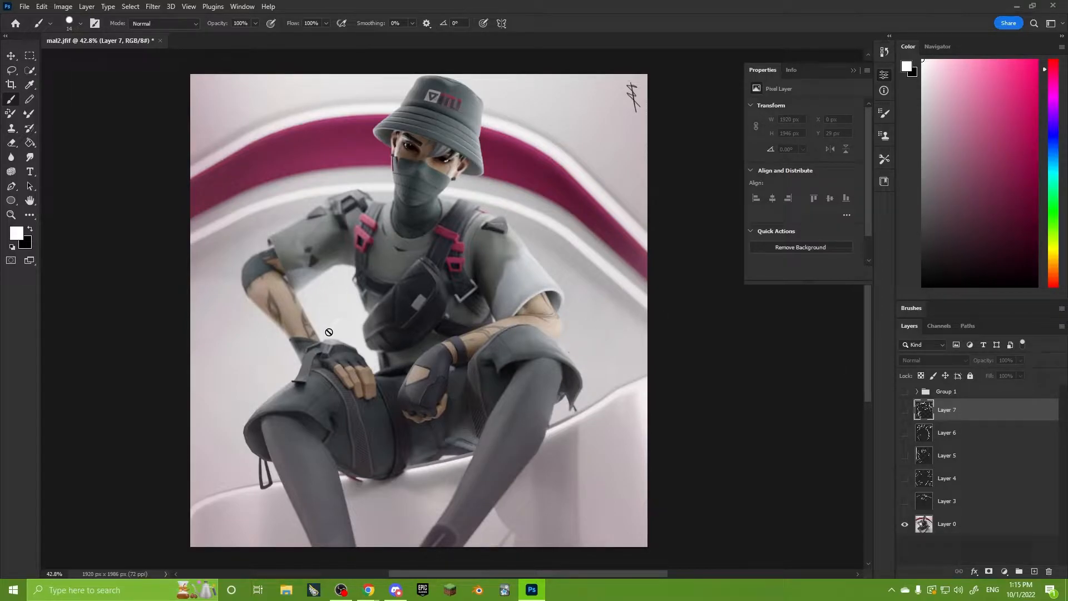
click(949, 392)
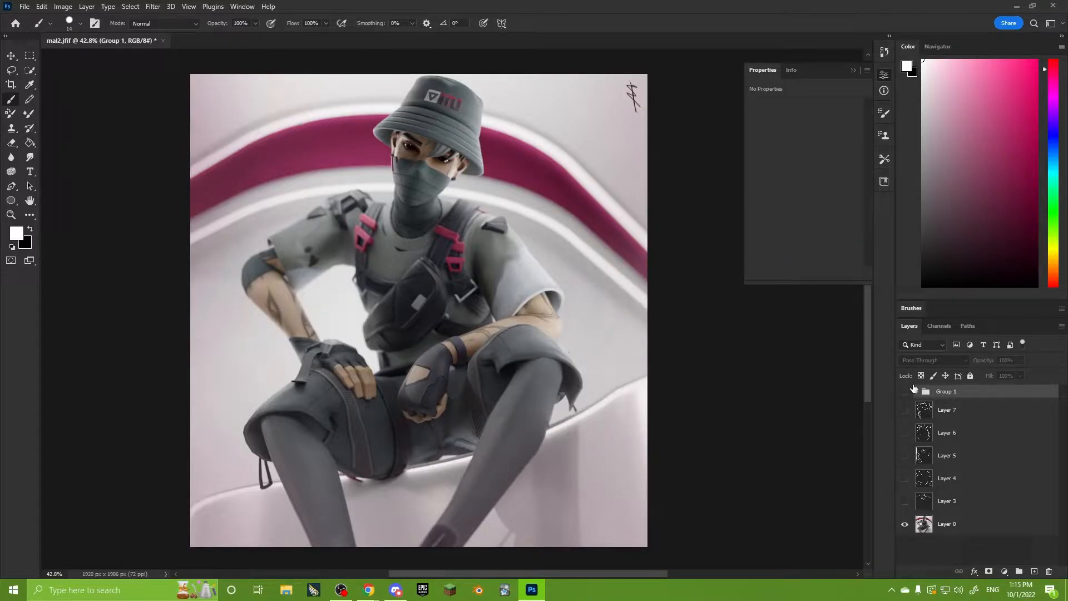
click(905, 392)
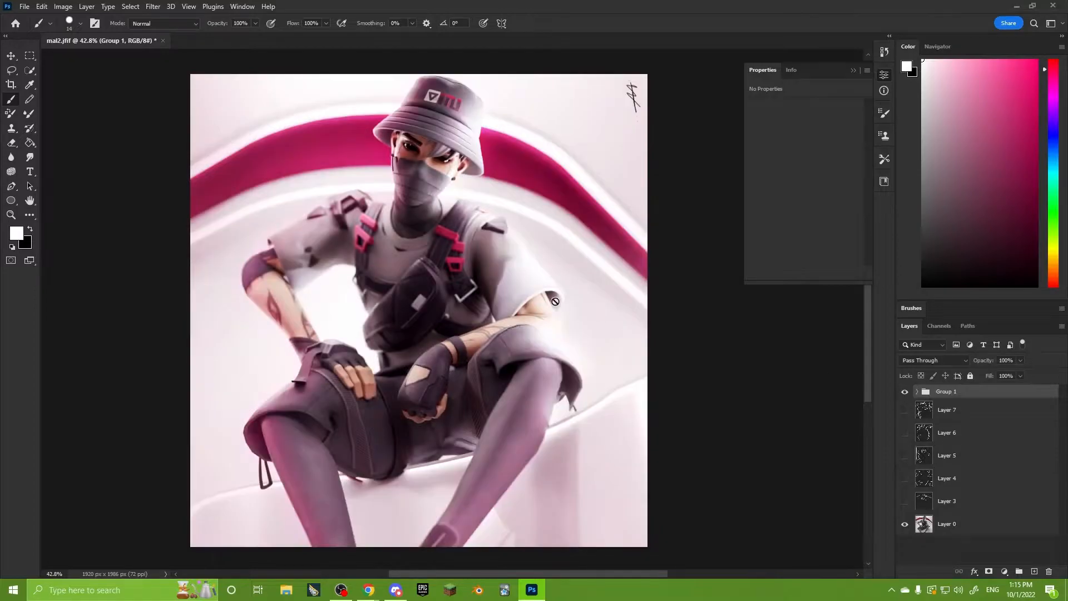
Lower the opacity of Group 1 to 55%.
drag(605, 334, 623, 337)
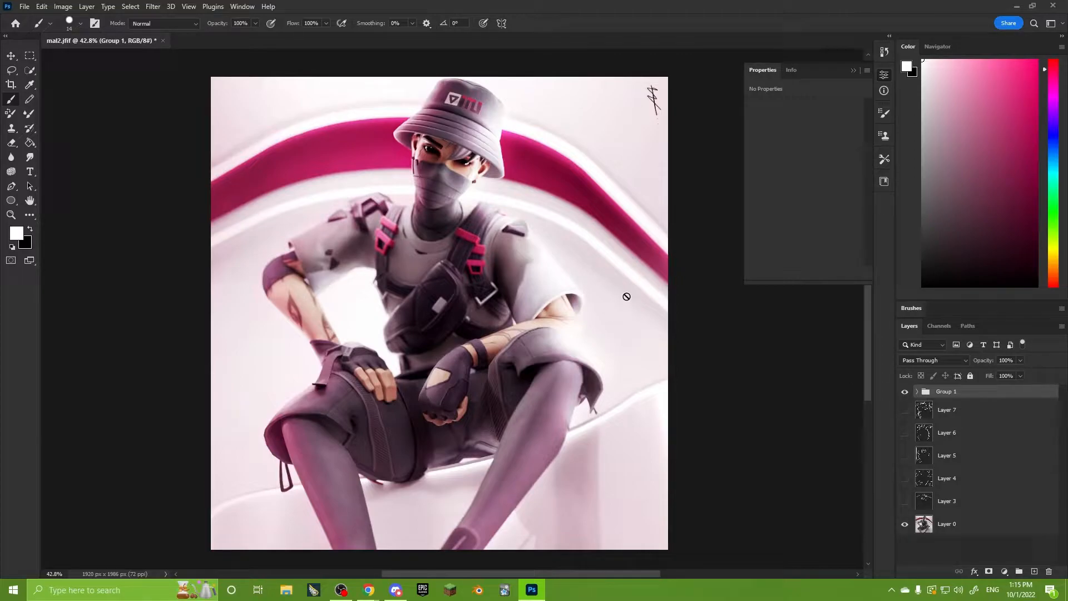
click(1020, 361)
drag(1022, 373, 1000, 373)
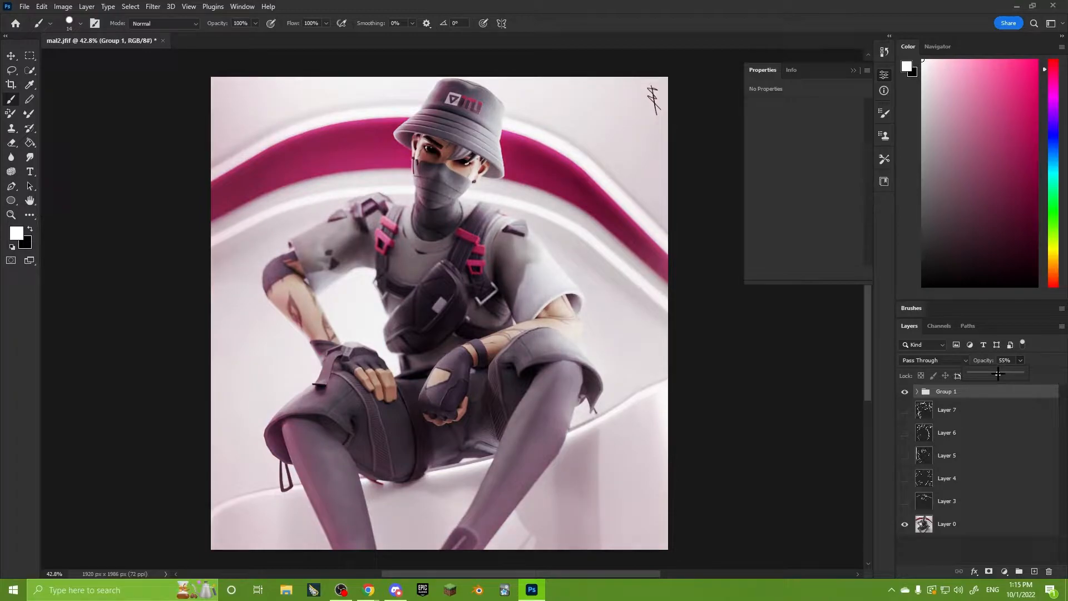
click(1022, 362)
Compare the render with and without Group 1, and leave the group hidden.
click(905, 392)
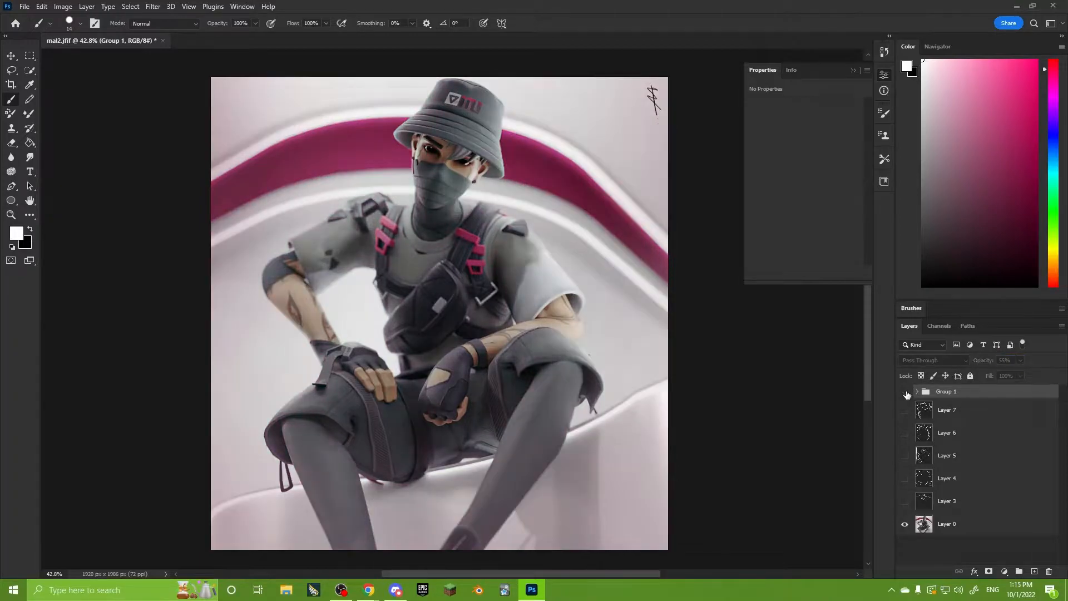
click(905, 392)
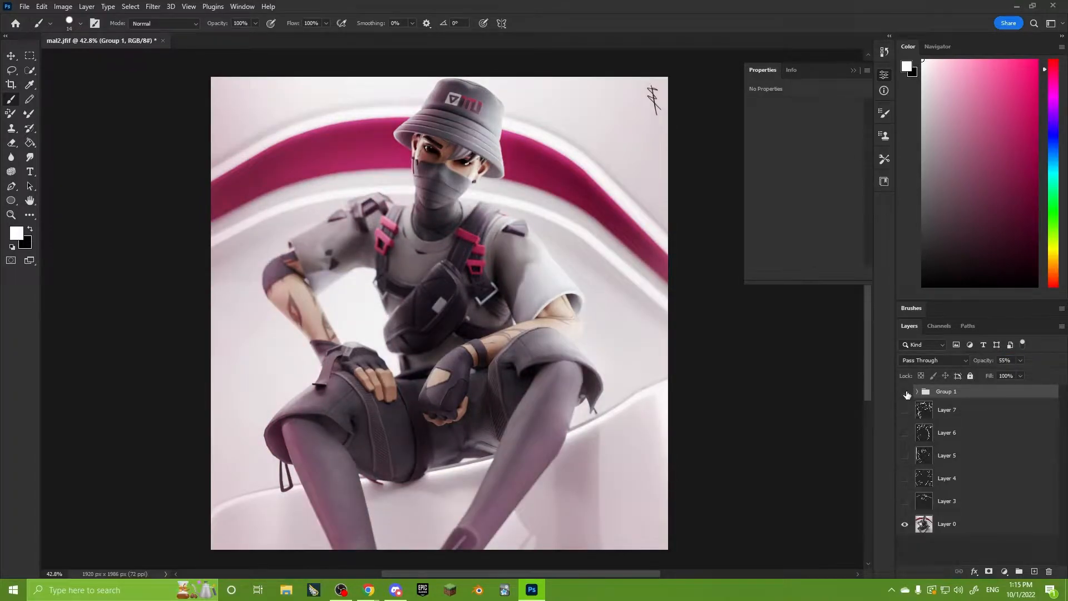
click(905, 392)
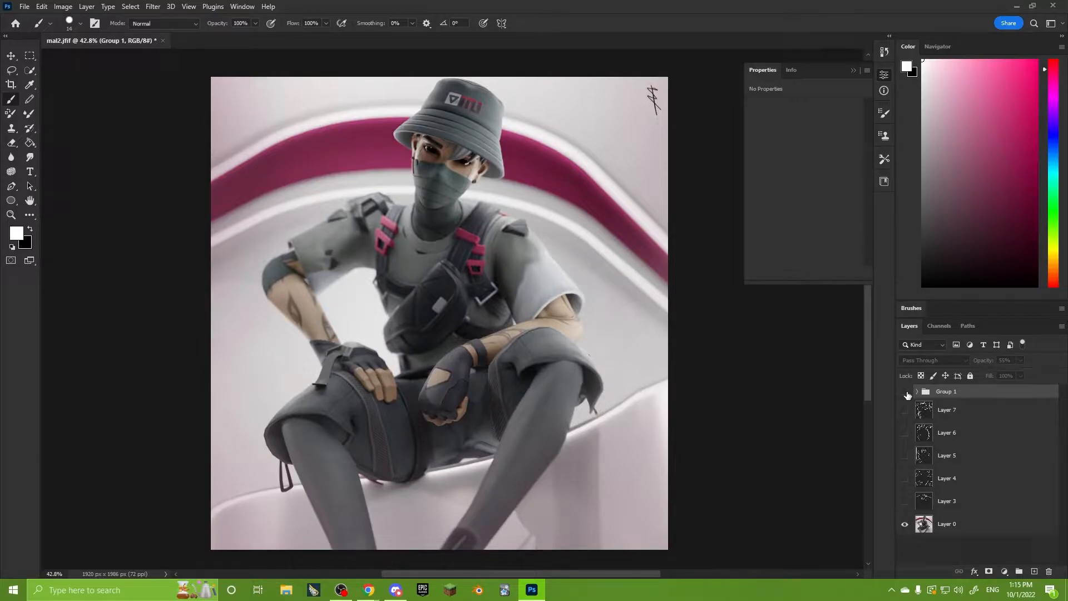
click(905, 392)
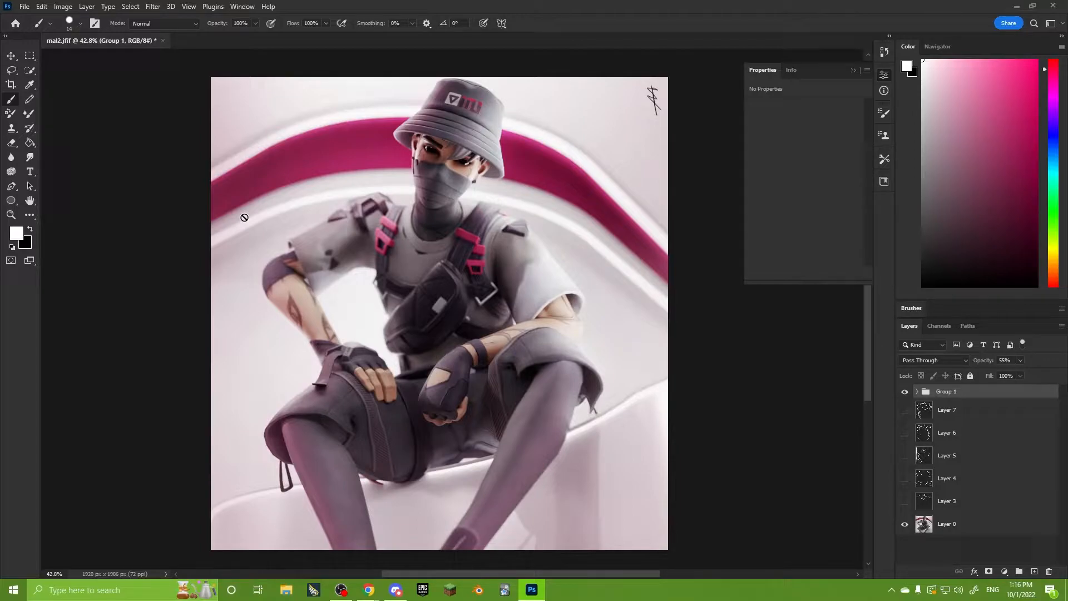
click(904, 392)
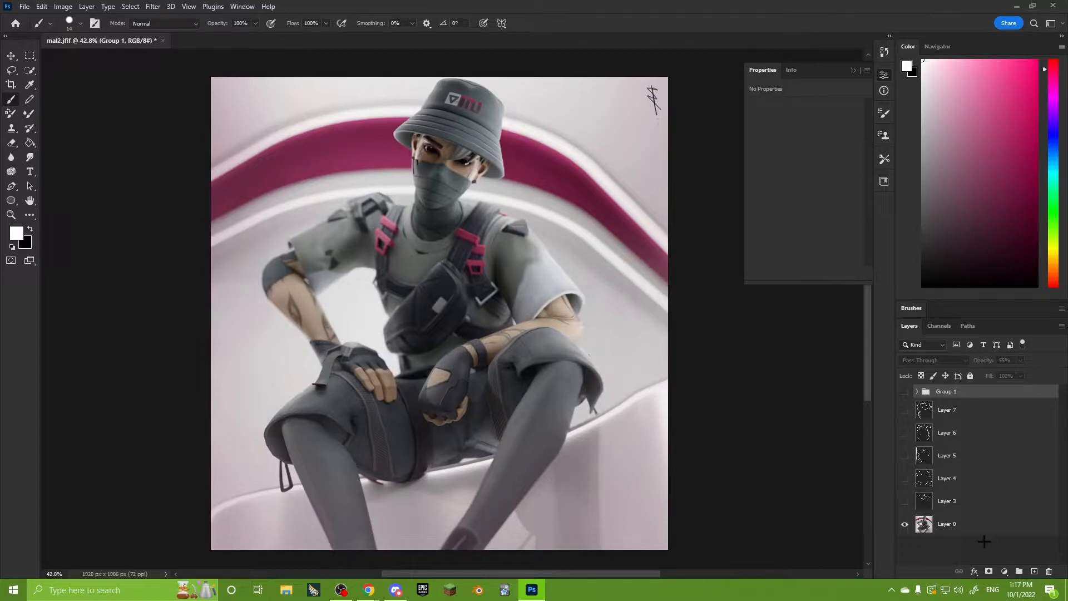
Add a new layer and draw an arc under the image's left thigh, with a filled oval and a downward arrow above it.
key(ctrl+shift+alt+n)
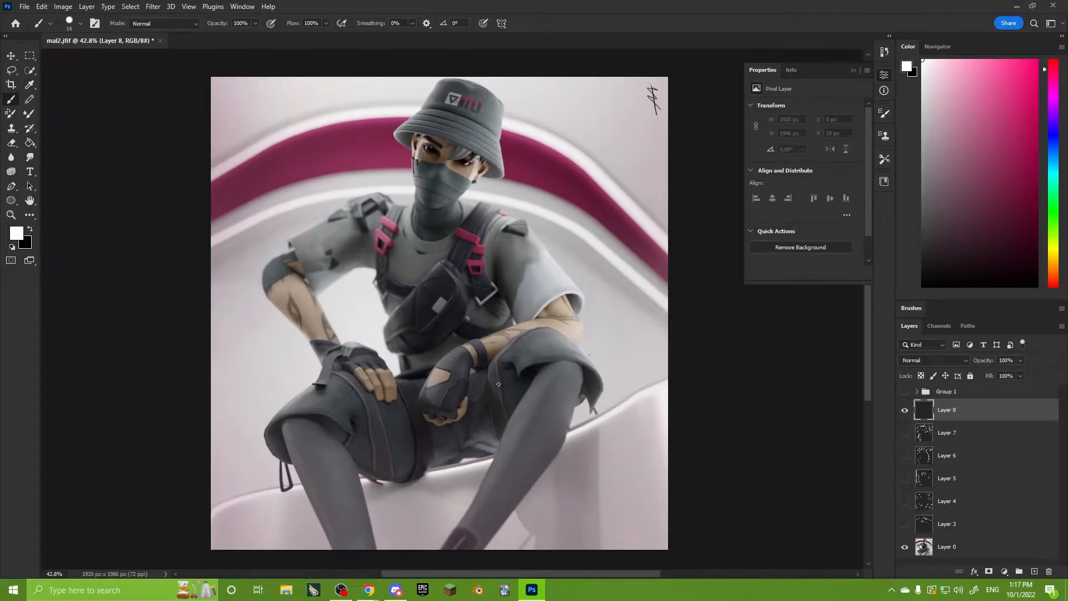
alt+scroll(499, 384, up, 5)
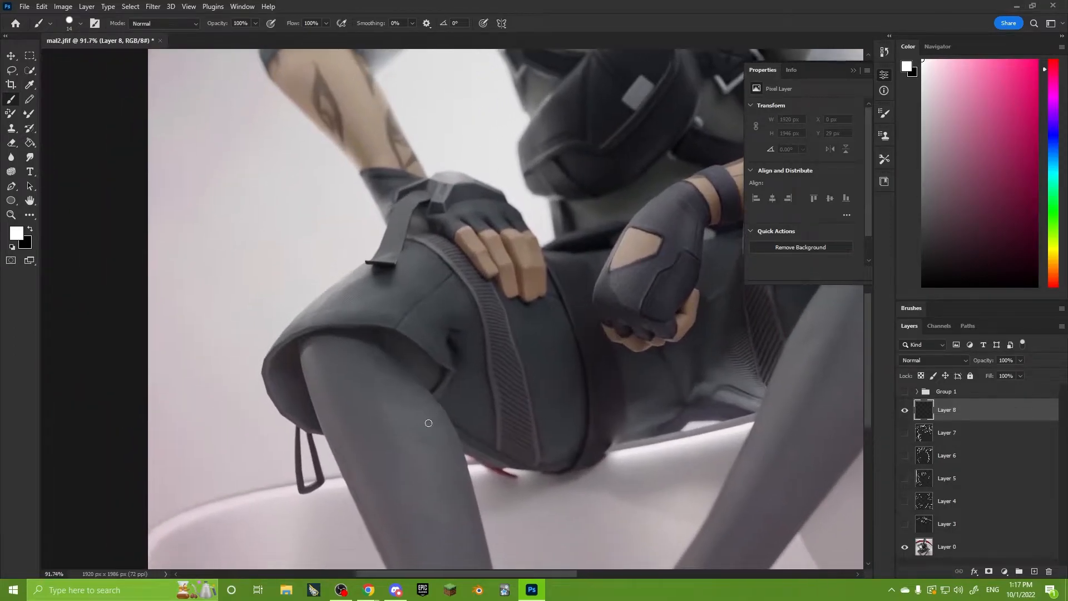
alt+scroll(428, 422, up, 1)
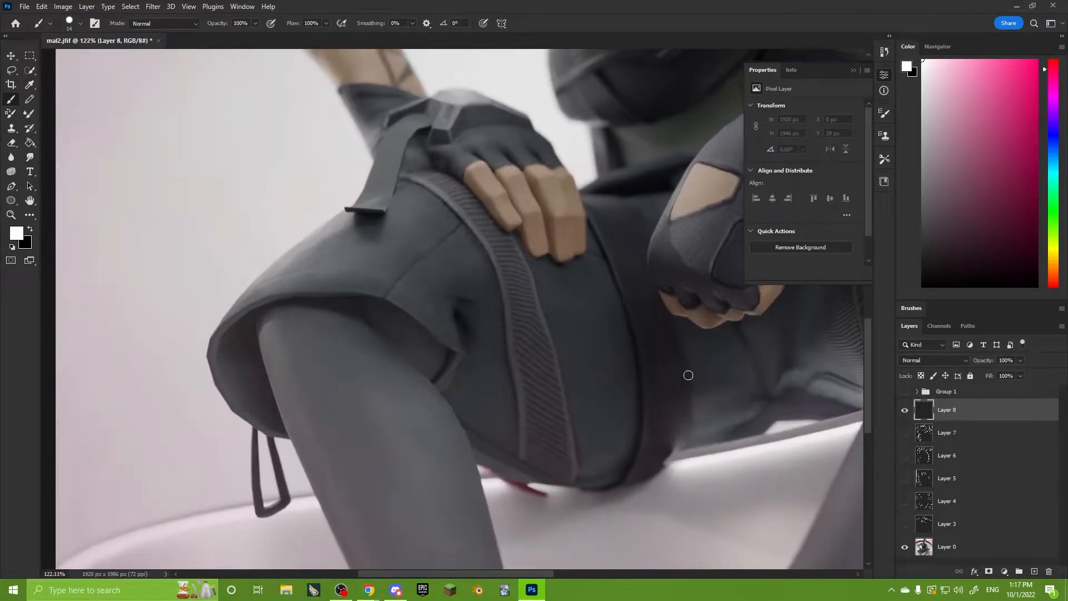
alt+scroll(628, 375, down, 2)
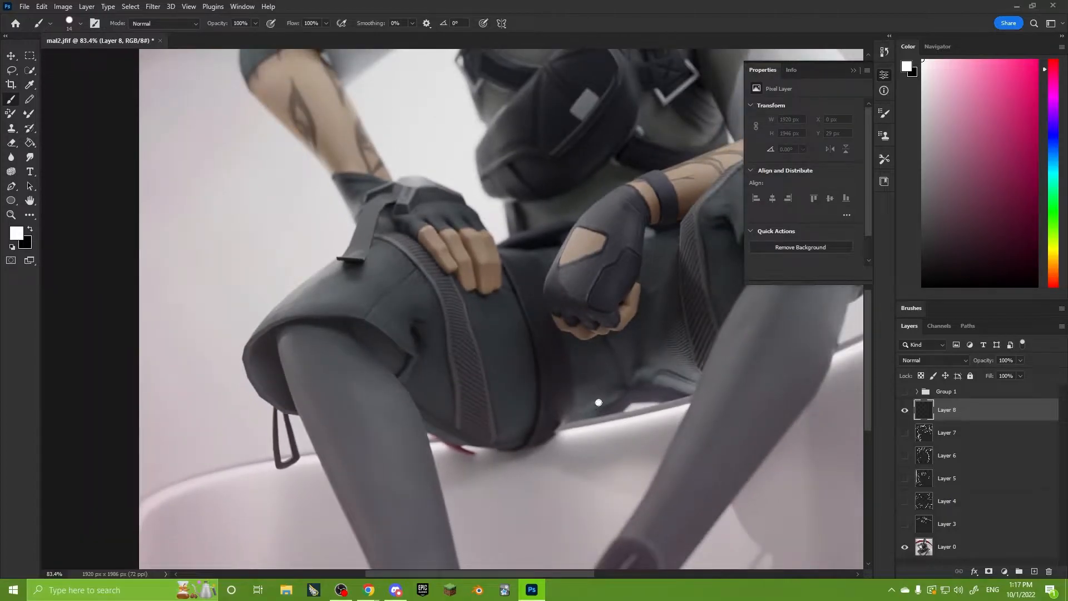
mouse_move(598, 402)
mouse_down()
mouse_move(434, 416)
mouse_move(389, 389)
mouse_move(563, 402)
mouse_up()
key(ctrl+z)
mouse_move(504, 340)
mouse_down()
mouse_move(506, 391)
mouse_move(531, 381)
mouse_up()
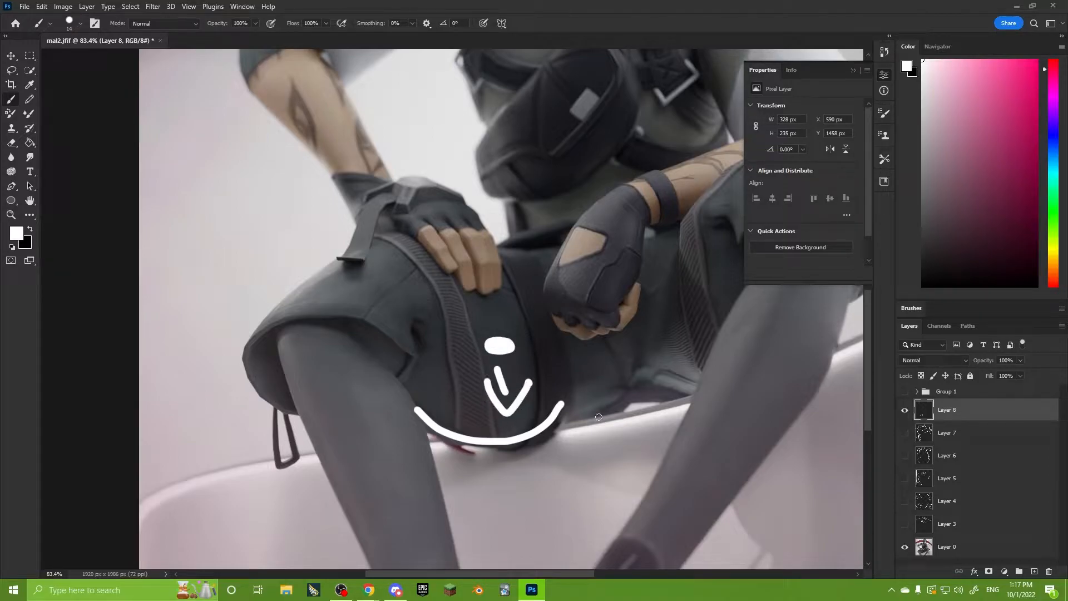
Draw a second curved stroke below the opposite thigh, running from the shorts' edge across the shin.
key(ctrl+z)
key(ctrl+shift+z)
alt+scroll(509, 429, down, 2)
drag(607, 431, 422, 434)
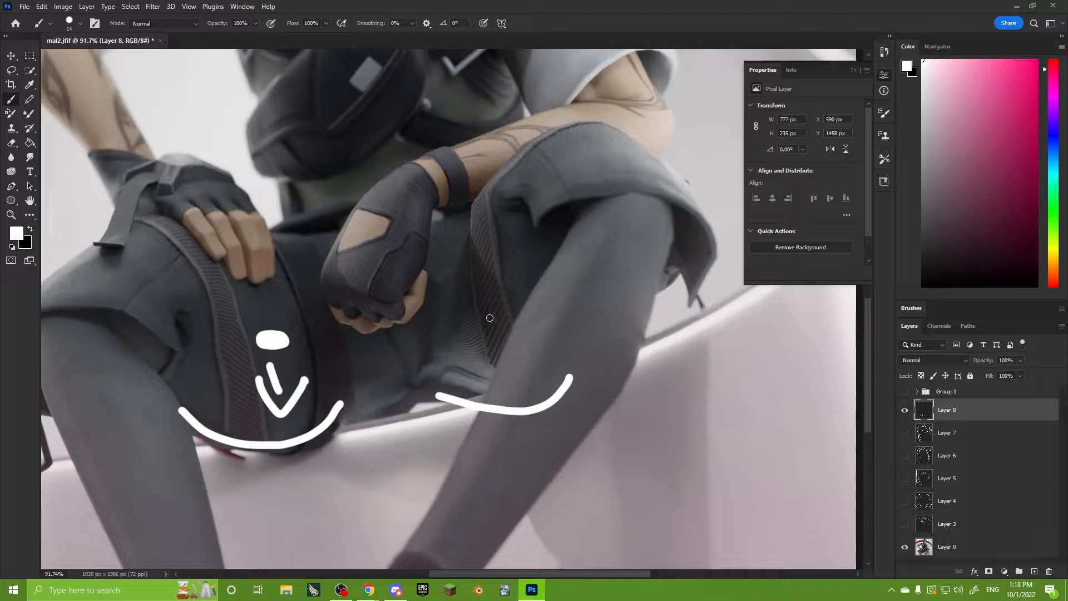
Mark the outer lower rim of the shorts at the image's left knee with a curved row of short white dashes.
alt+scroll(490, 318, down, 2)
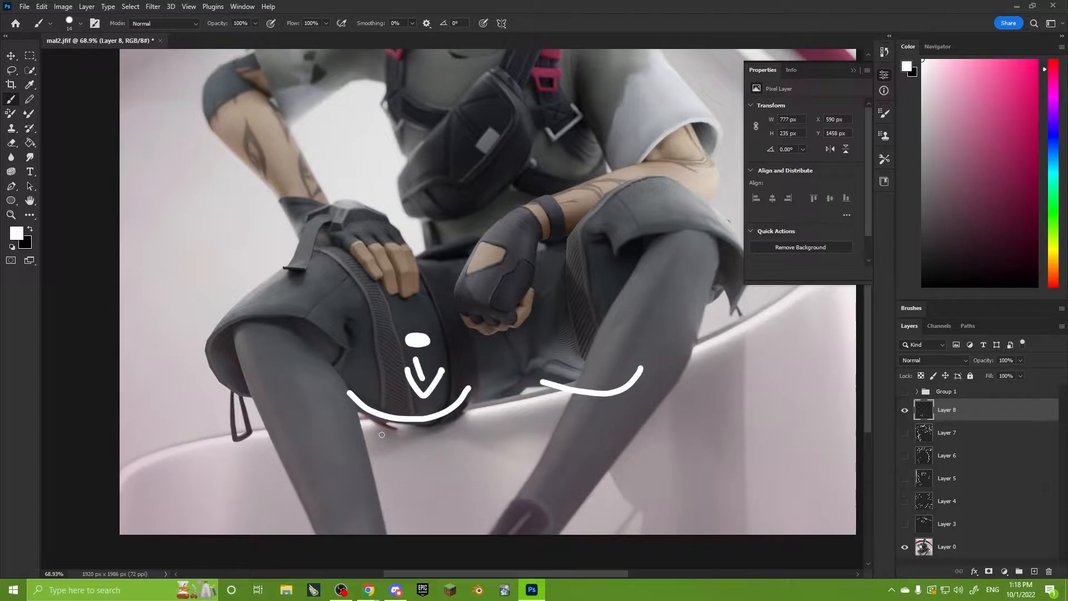
alt+scroll(329, 346, up, 4)
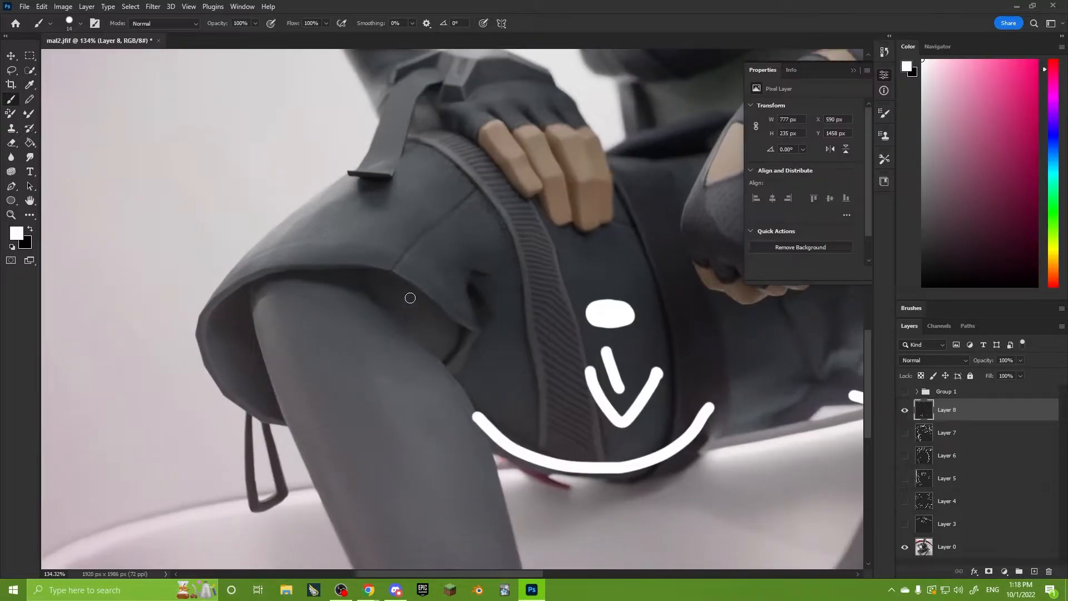
mouse_move(410, 298)
mouse_down()
mouse_move(207, 361)
mouse_move(358, 289)
mouse_up()
key(ctrl+z)
alt+scroll(202, 349, up, 2)
drag(277, 470, 174, 298)
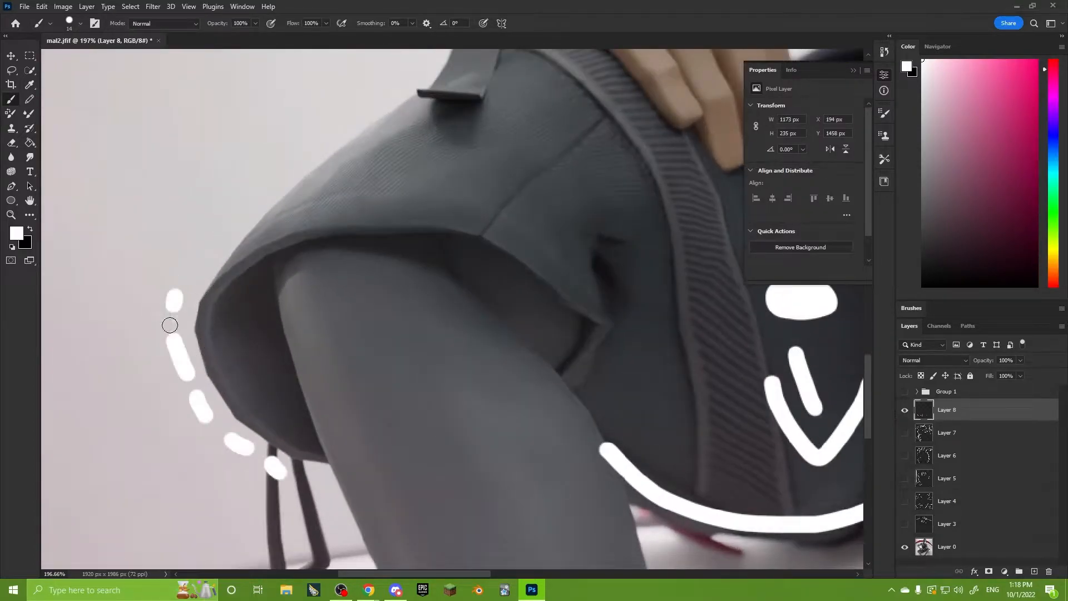
drag(310, 473, 331, 474)
Draw a loop around the shorts' opening at the image's left knee, and undo it.
alt+scroll(286, 345, down, 3)
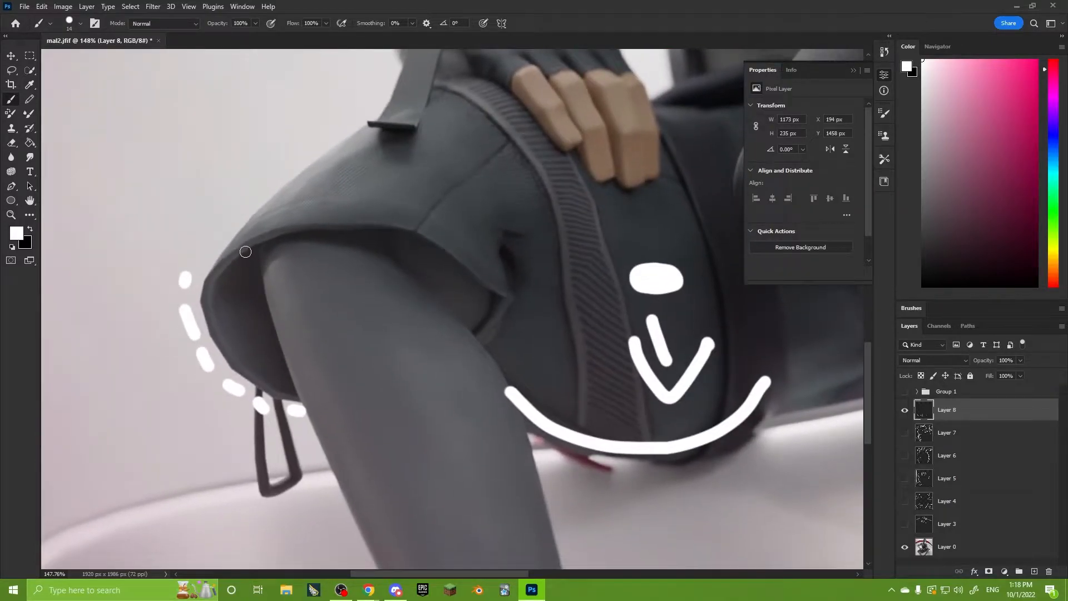
mouse_move(299, 215)
mouse_down()
mouse_move(204, 297)
mouse_move(517, 331)
mouse_move(374, 228)
mouse_up()
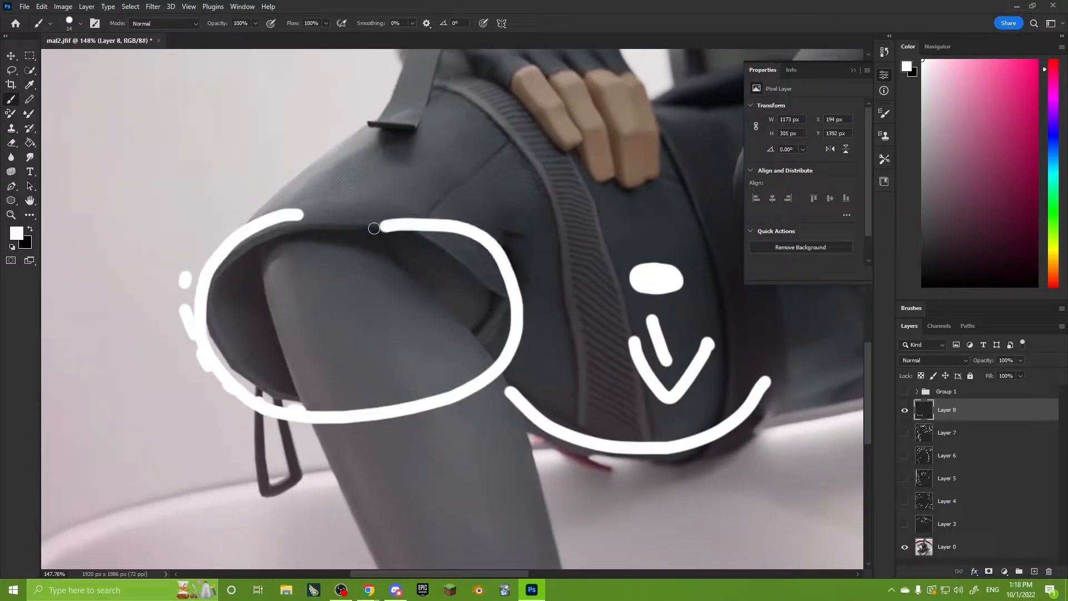
key(ctrl+z)
alt+scroll(449, 296, down, 4)
drag(463, 337, 412, 350)
alt+scroll(398, 343, up, 7)
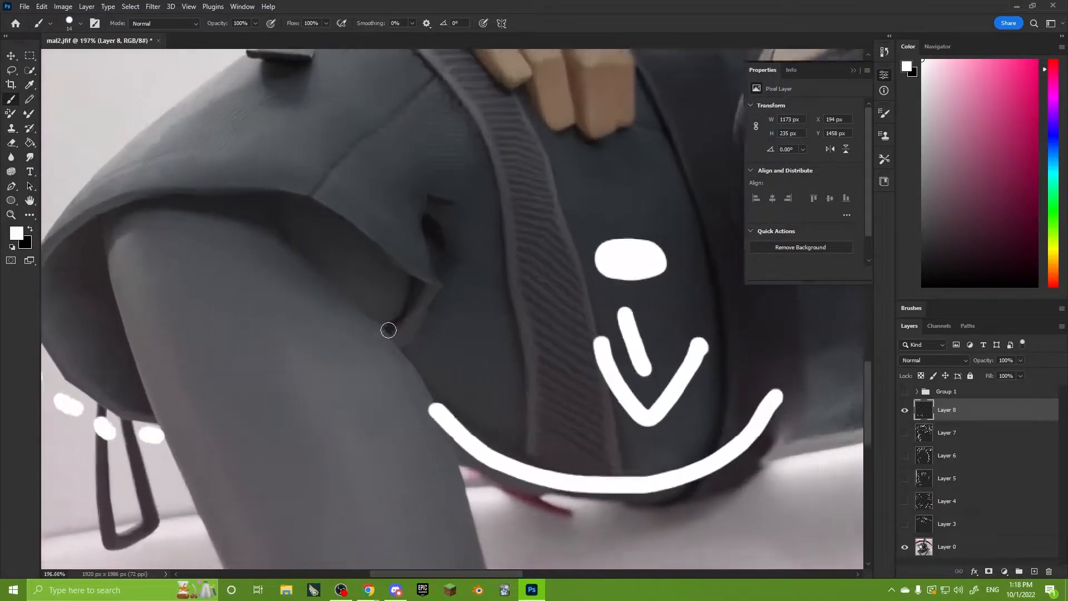
Draw a small white arrowhead at the corner of the shorts' rim beside the dark fold on the image's left leg.
alt+scroll(388, 330, up, 1)
drag(396, 275, 374, 328)
key(ctrl+z)
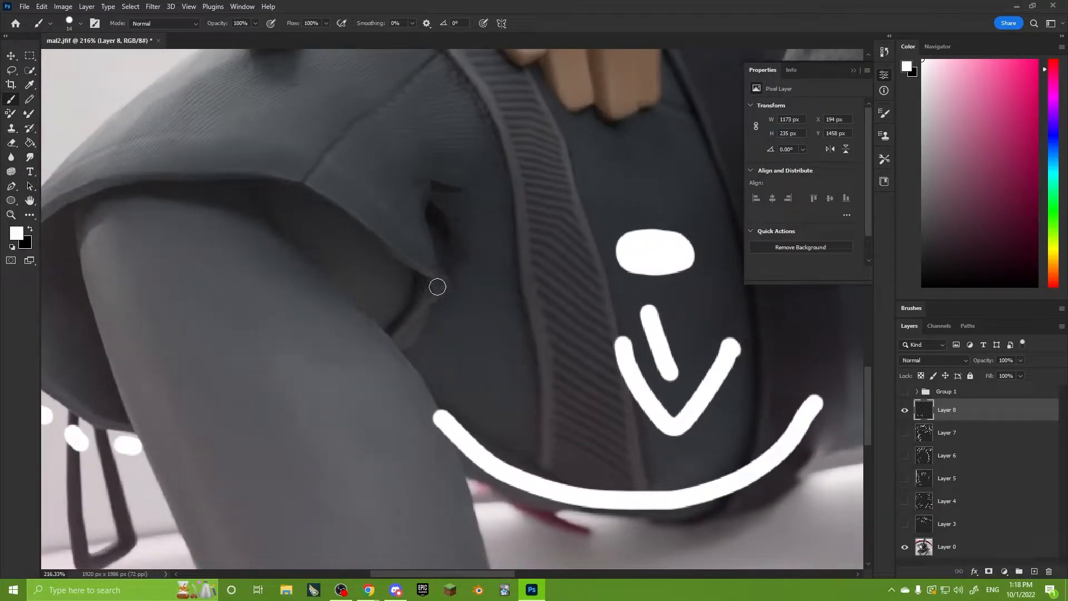
drag(396, 275, 402, 302)
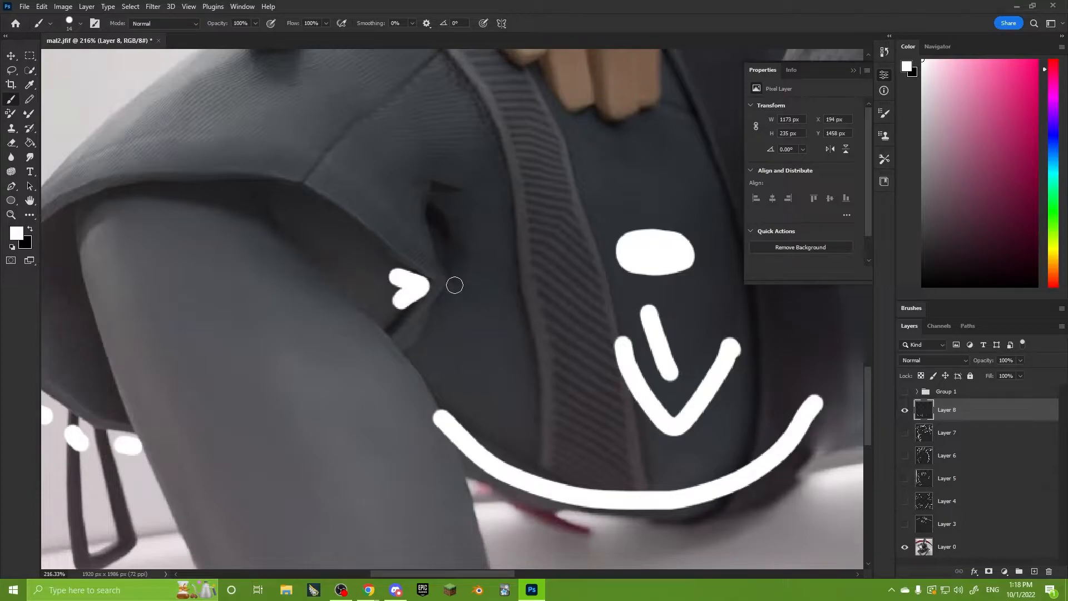
alt+scroll(455, 286, down, 3)
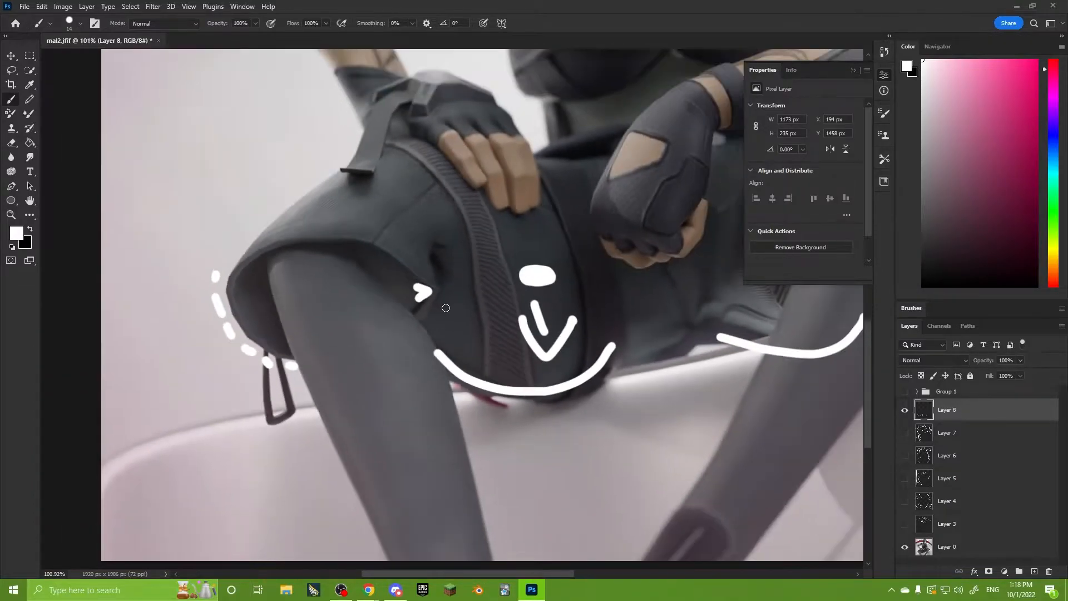
drag(445, 303, 452, 325)
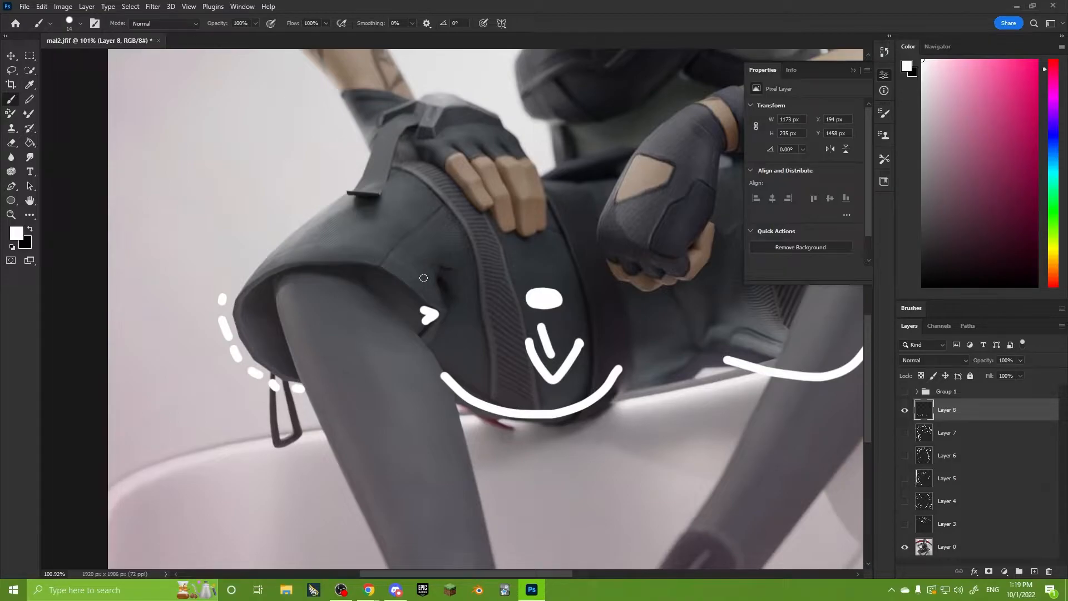
Draw a loop around the dark fold in the shorts and the small arrowhead on the image's left leg.
alt+scroll(411, 279, up, 3)
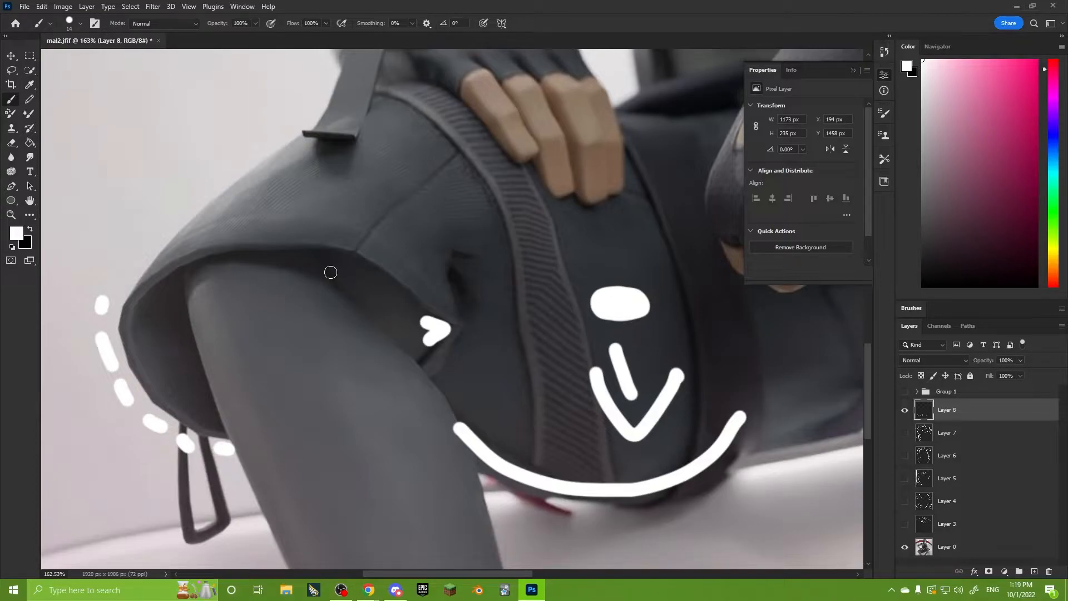
mouse_move(515, 260)
mouse_down()
mouse_move(434, 381)
mouse_move(497, 227)
mouse_up()
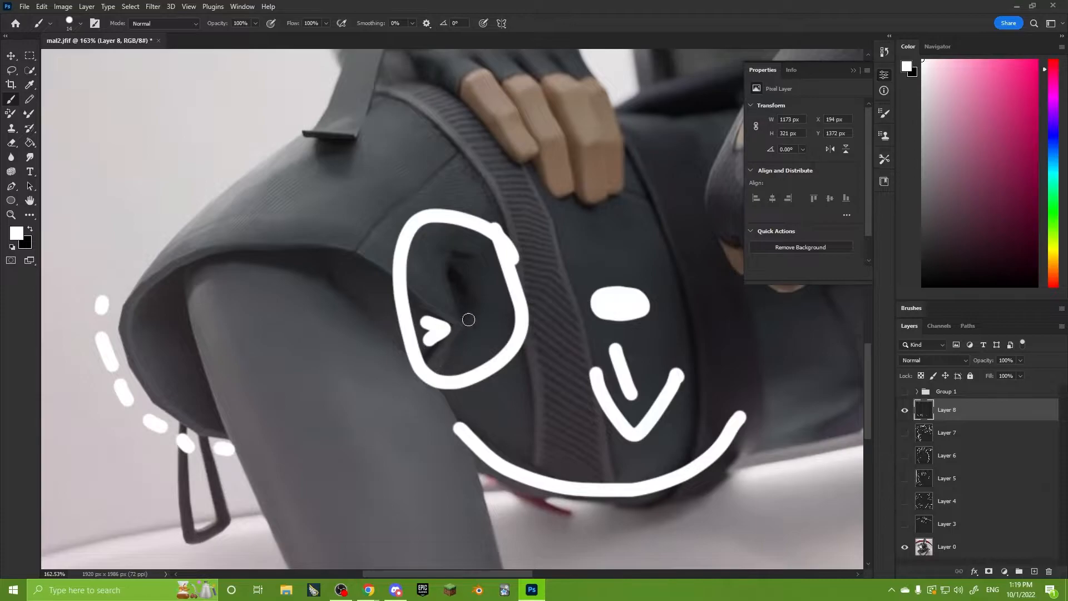
alt+scroll(468, 320, down, 3)
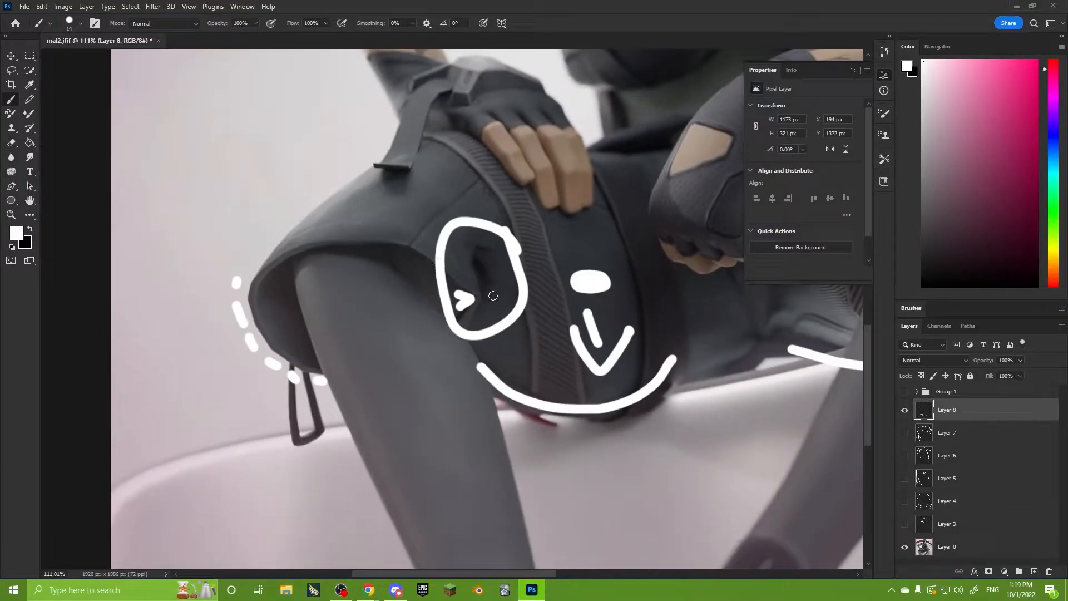
Try a loop around the shorts' opening and an arrow crossing the lower thigh on the image's left leg, and undo both.
mouse_move(486, 297)
mouse_down()
mouse_move(470, 281)
mouse_move(234, 324)
mouse_move(453, 283)
mouse_move(252, 308)
mouse_move(467, 336)
mouse_move(325, 254)
mouse_move(395, 384)
mouse_move(356, 252)
mouse_up()
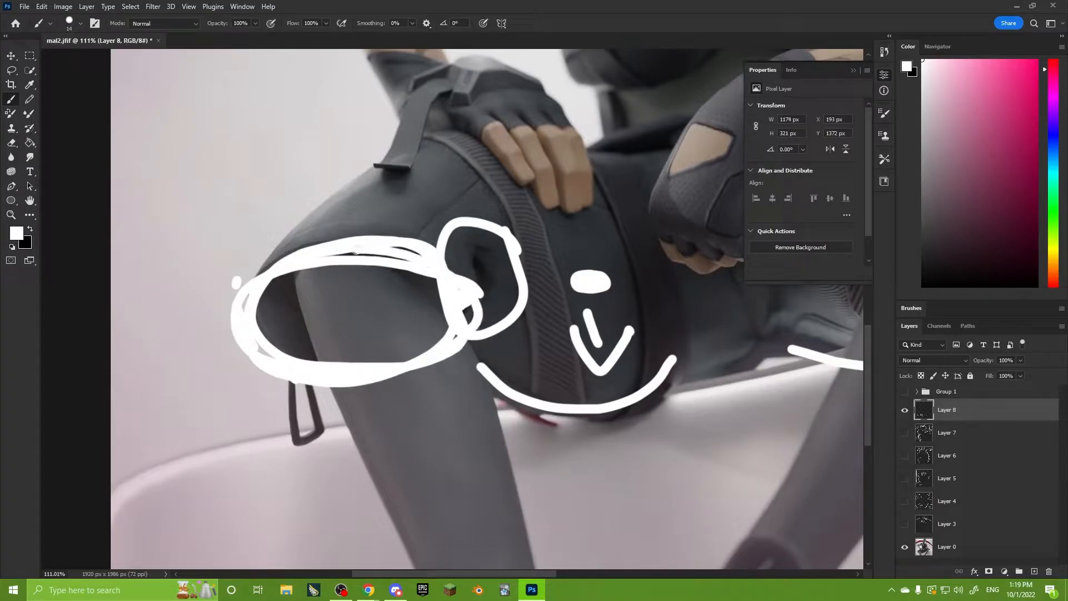
key(ctrl+z)
drag(392, 320, 539, 378)
drag(496, 337, 434, 407)
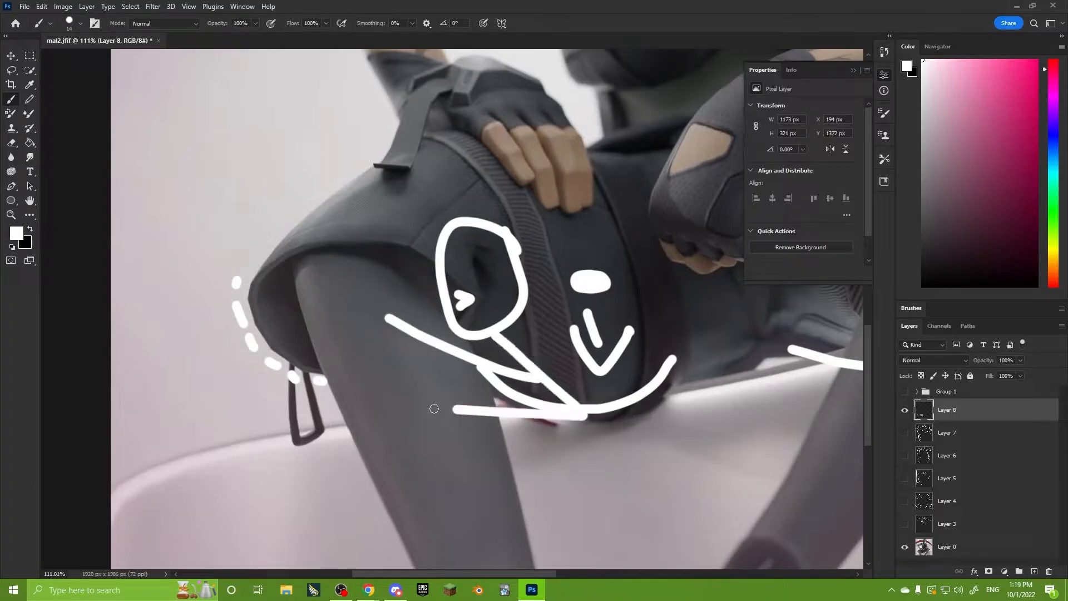
key(ctrl+z)
key(ctrl+z)
Try a diagonal arrow pointing down the image's left shin, and undo its strokes.
drag(384, 321, 445, 396)
drag(436, 364, 457, 416)
drag(397, 398, 458, 416)
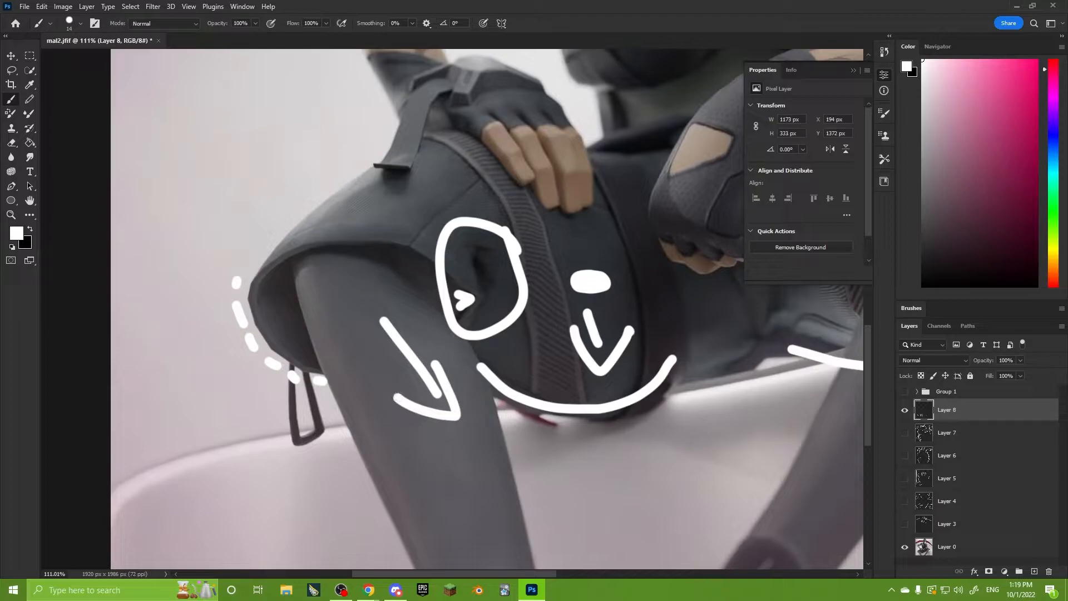
alt+scroll(398, 287, up, 3)
key(ctrl+z)
key(ctrl+z)
key(ctrl+z)
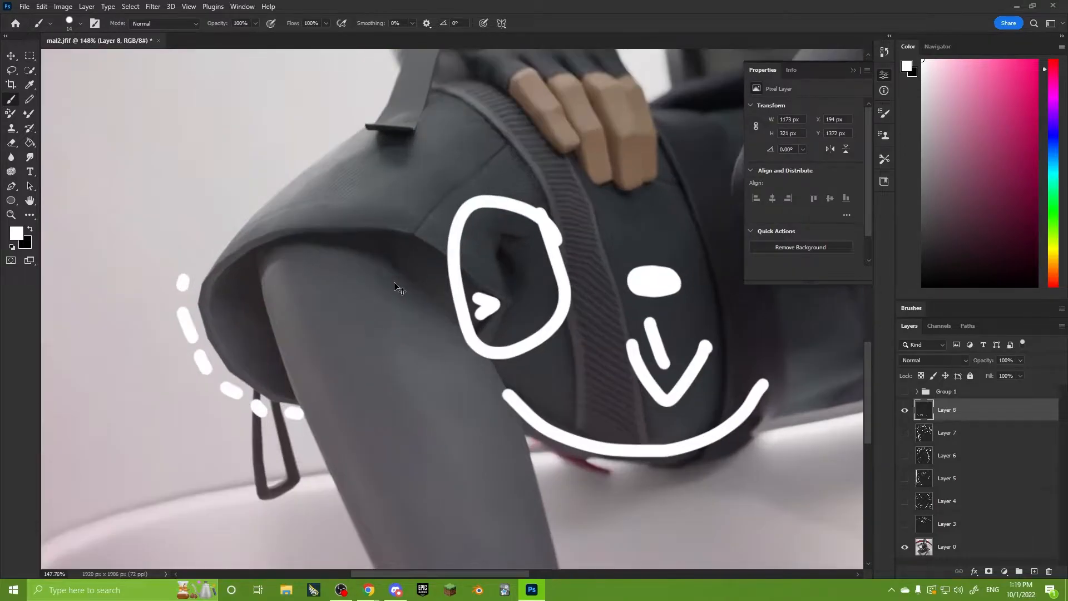
Draw a second, rounder loop over the first one around the dark fold in the shorts.
mouse_move(549, 243)
mouse_down()
mouse_move(476, 225)
mouse_move(480, 277)
mouse_up()
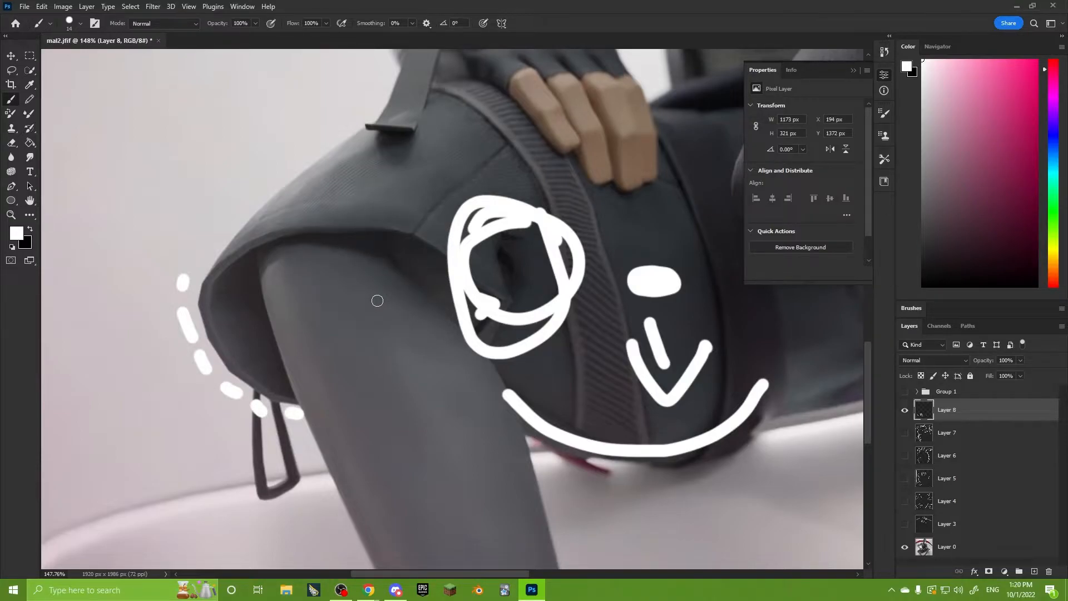
Try a dot with a curved arrow on the image's left knee and a stroke along the shorts' opening, and undo them.
mouse_move(345, 274)
mouse_down()
mouse_move(352, 270)
mouse_move(353, 353)
mouse_move(300, 370)
mouse_move(334, 385)
mouse_up()
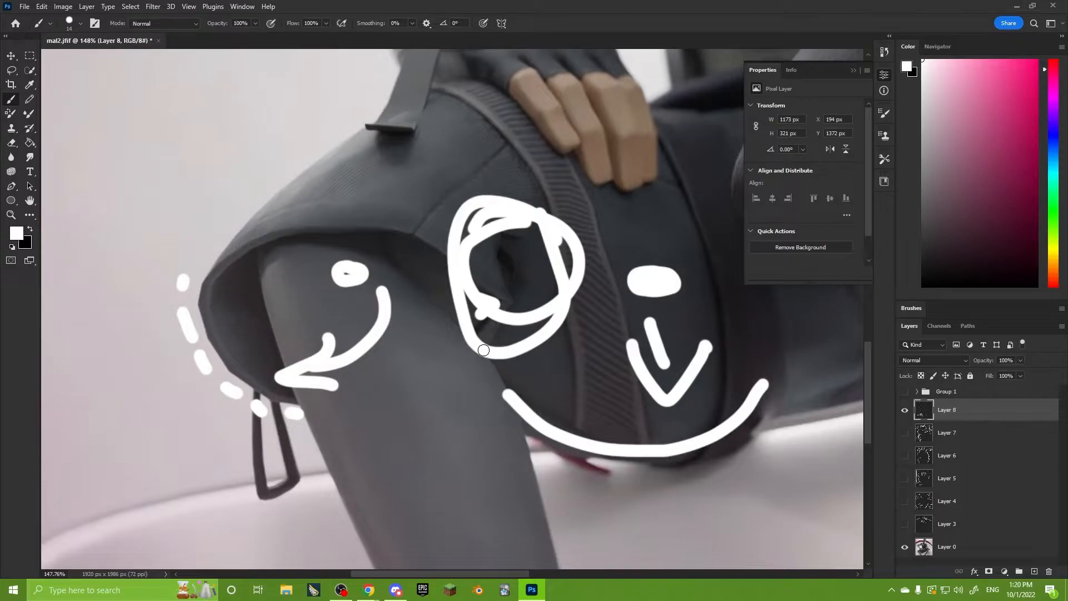
alt+scroll(535, 321, down, 3)
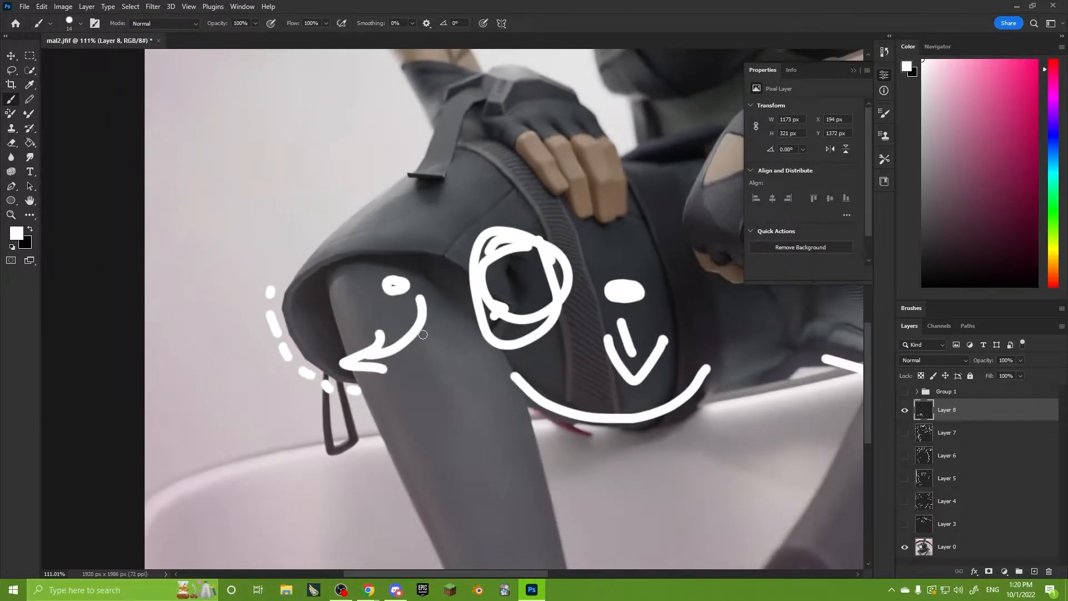
key(ctrl+z)
key(ctrl+z)
key(ctrl+z)
mouse_move(450, 260)
mouse_down()
mouse_move(389, 376)
mouse_move(390, 255)
mouse_move(326, 258)
mouse_up()
key(ctrl+z)
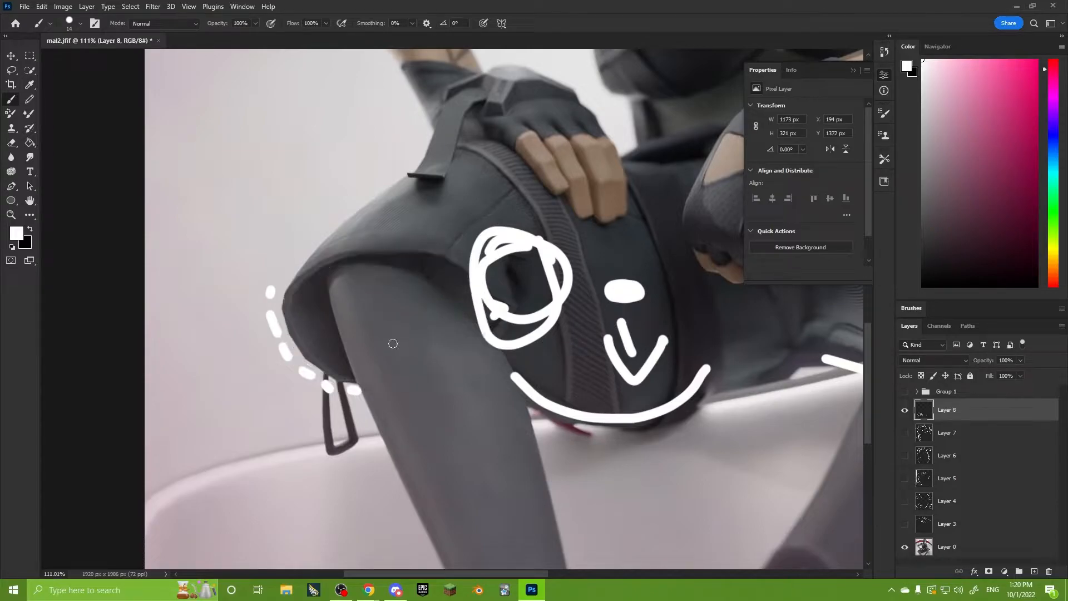
Draw a flat ellipse across the leg at the image's left knee and fade its upper edge with the Eraser at 26% opacity.
mouse_move(445, 325)
mouse_down()
mouse_move(370, 323)
mouse_move(523, 334)
mouse_move(389, 327)
mouse_up()
alt+scroll(228, 290, up, 3)
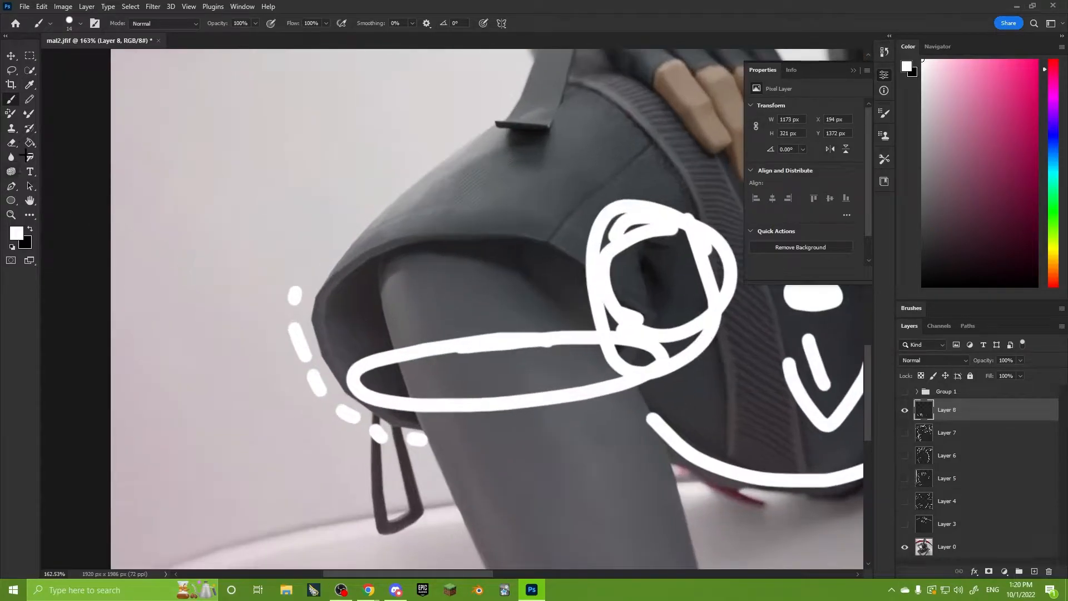
key(e)
key(2)
key(6)
mouse_move(395, 365)
mouse_down()
mouse_move(476, 349)
mouse_move(537, 320)
mouse_move(586, 354)
mouse_move(582, 342)
mouse_move(529, 334)
mouse_move(431, 339)
mouse_move(409, 356)
mouse_move(436, 341)
mouse_move(580, 346)
mouse_move(600, 359)
mouse_move(470, 399)
mouse_up()
alt+scroll(600, 359, down, 5)
drag(381, 355, 447, 352)
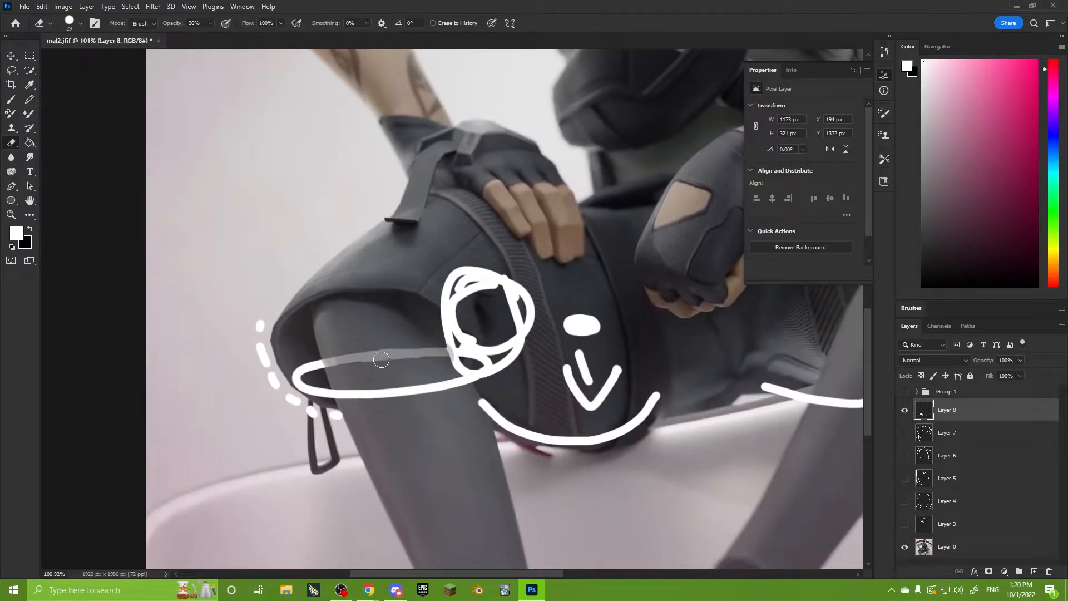
alt+scroll(417, 353, down, 3)
drag(432, 390, 426, 362)
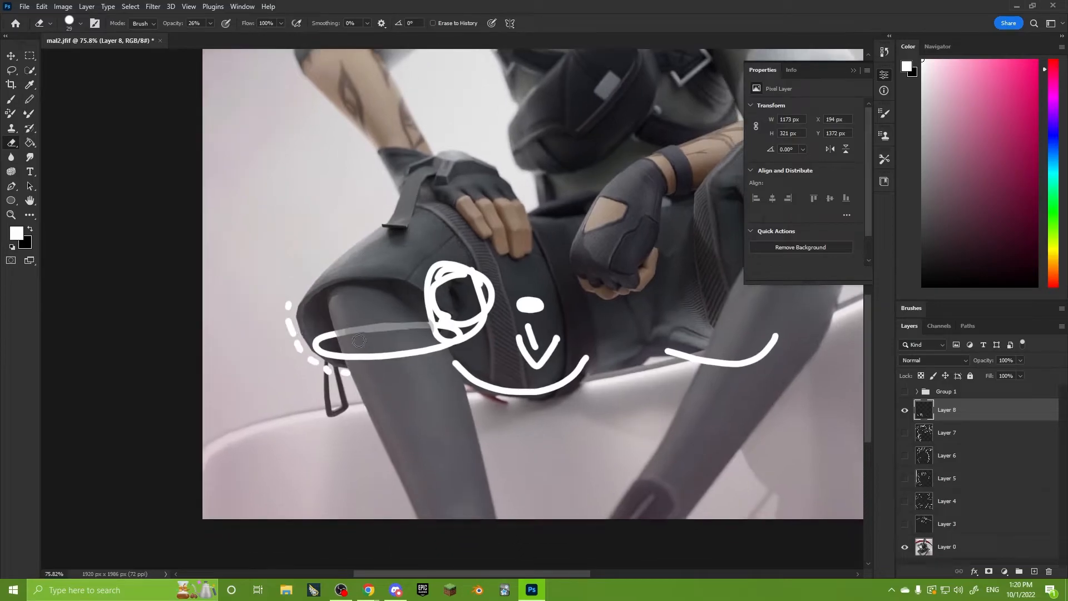
Draw a large brush loop around the whole shorts' leg at the image's right knee.
click(11, 100)
alt+scroll(542, 303, up, 5)
mouse_move(723, 278)
mouse_down()
mouse_move(477, 298)
mouse_move(427, 358)
mouse_up()
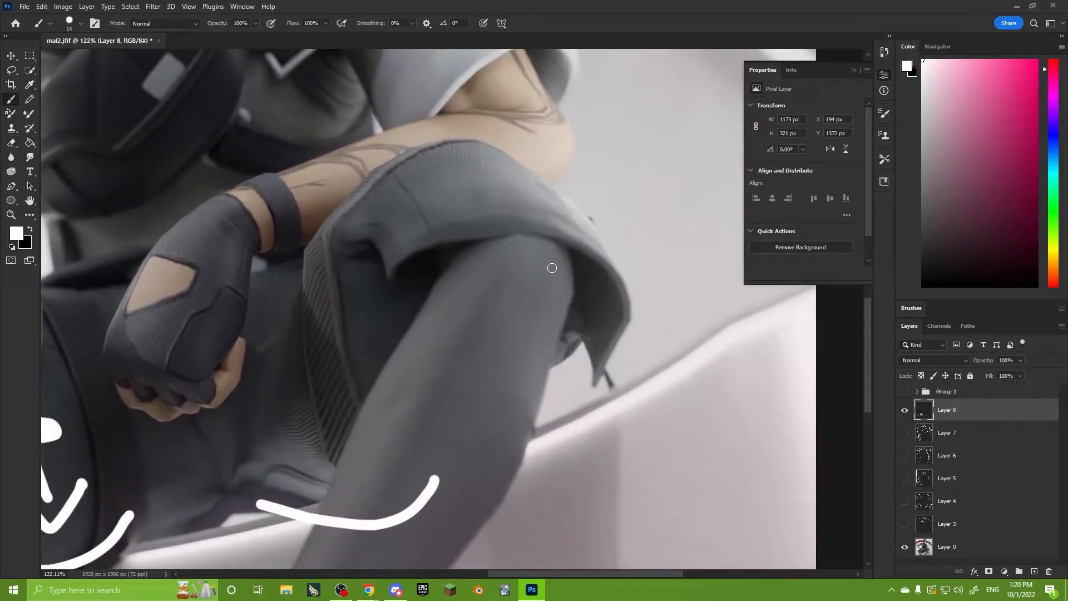
mouse_move(602, 192)
mouse_down()
mouse_move(259, 329)
mouse_move(612, 217)
mouse_move(533, 184)
mouse_up()
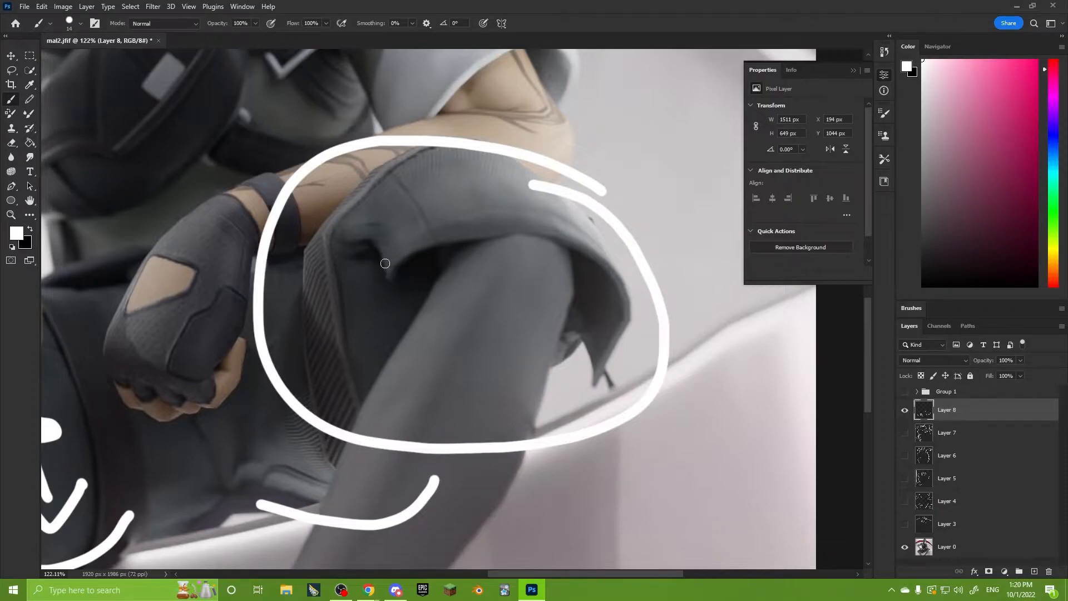
Mark the inner side of the shorts at the image's right knee with two short strokes following its contour.
alt+scroll(385, 263, up, 4)
drag(370, 127, 286, 215)
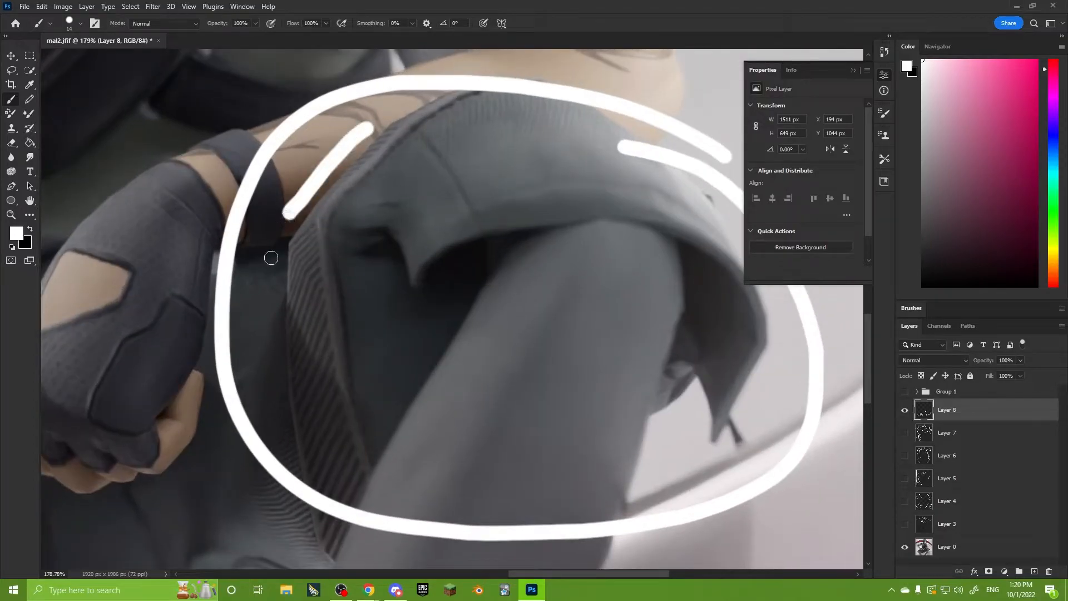
drag(271, 258, 286, 442)
alt+scroll(284, 417, down, 3)
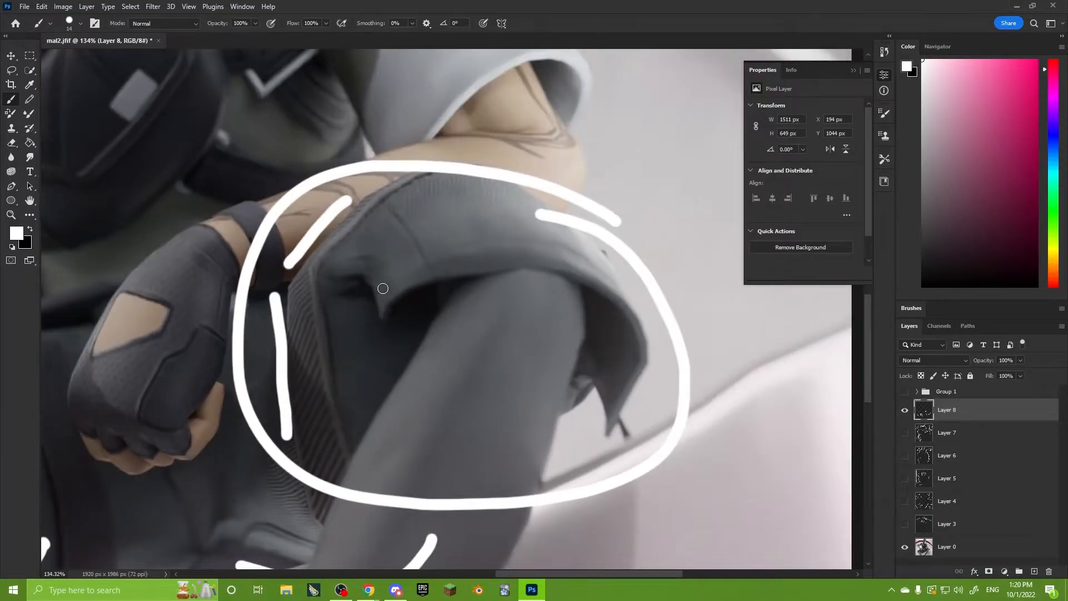
Circle the fold at the inner rim of the shorts and outline the leg opening around the image's right knee.
mouse_move(371, 245)
mouse_down()
mouse_move(365, 345)
mouse_move(354, 252)
mouse_up()
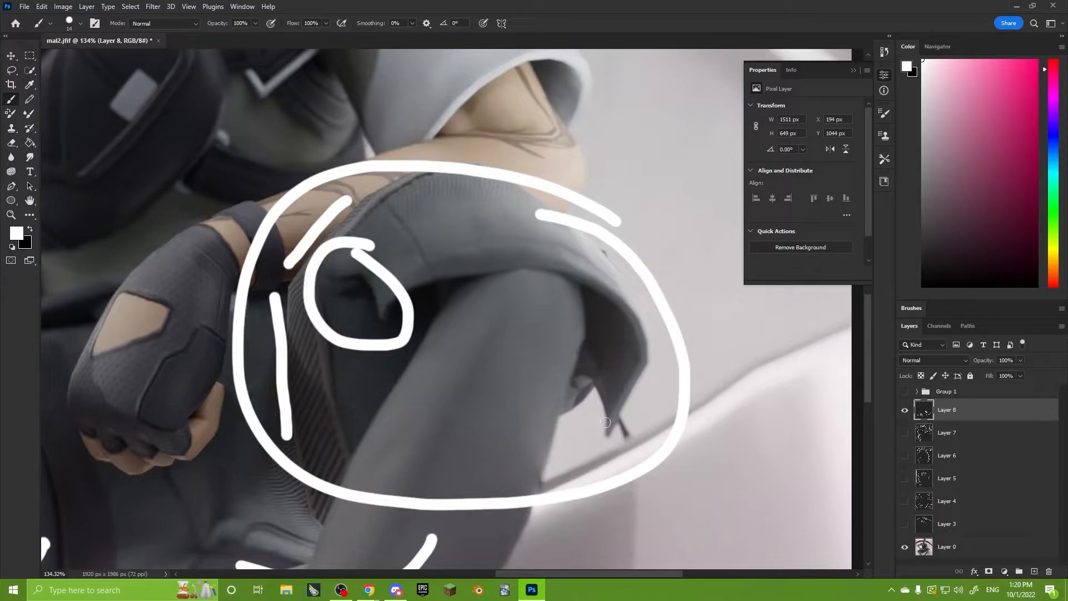
alt+scroll(606, 401, down, 3)
drag(462, 356, 279, 362)
alt+scroll(583, 405, up, 2)
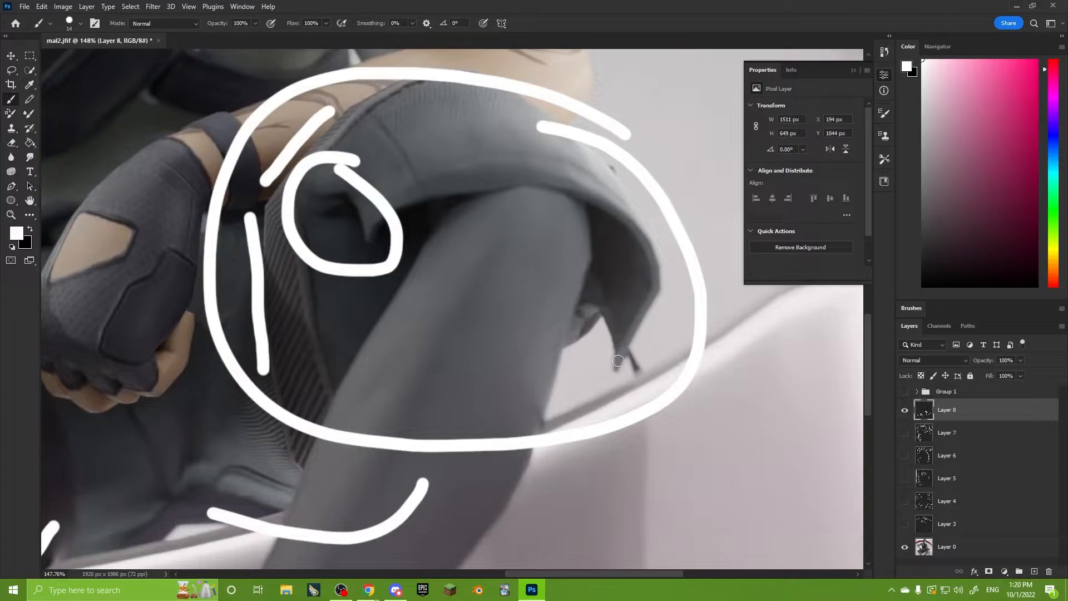
mouse_move(616, 369)
mouse_down()
mouse_move(556, 295)
mouse_move(420, 287)
mouse_move(432, 184)
mouse_move(625, 343)
mouse_up()
alt+scroll(629, 350, down, 5)
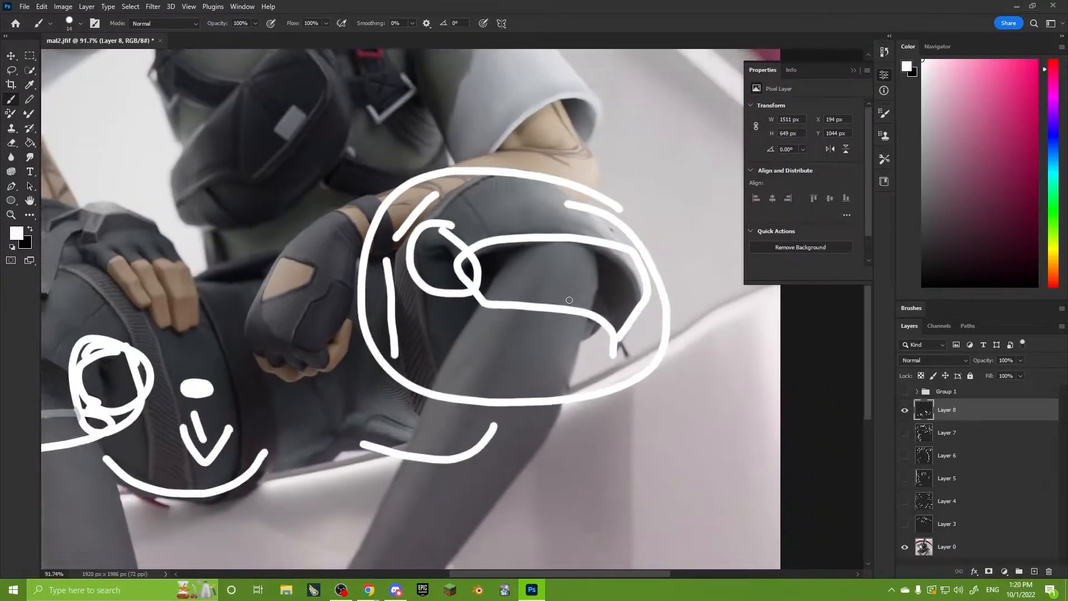
Compare the whole render with and without the Layer 8 annotations by hiding the layer and showing it again.
alt+scroll(333, 420, up, 3)
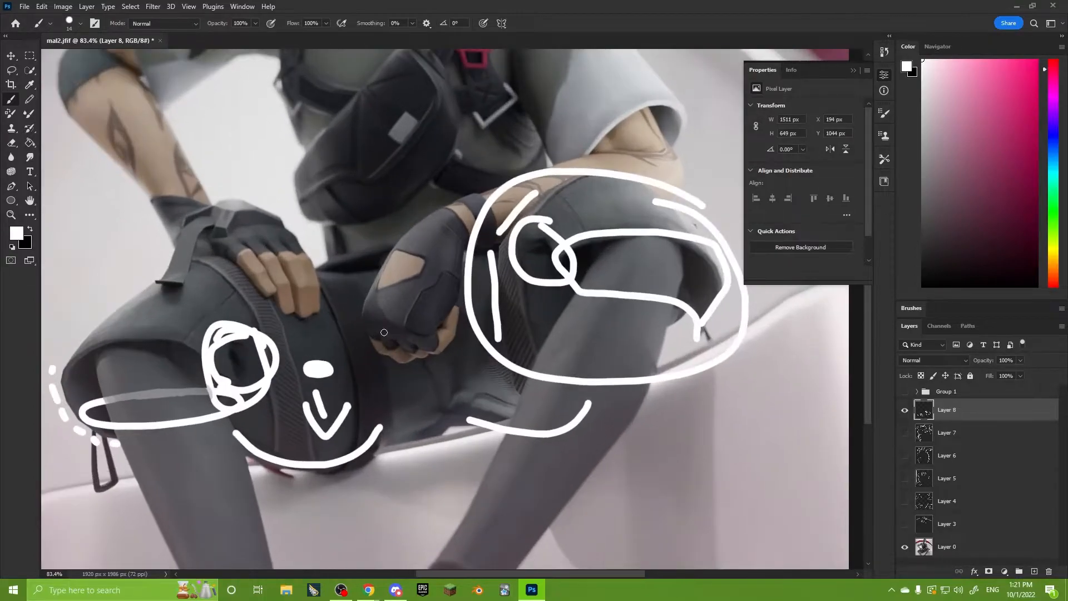
alt+scroll(662, 330, down, 2)
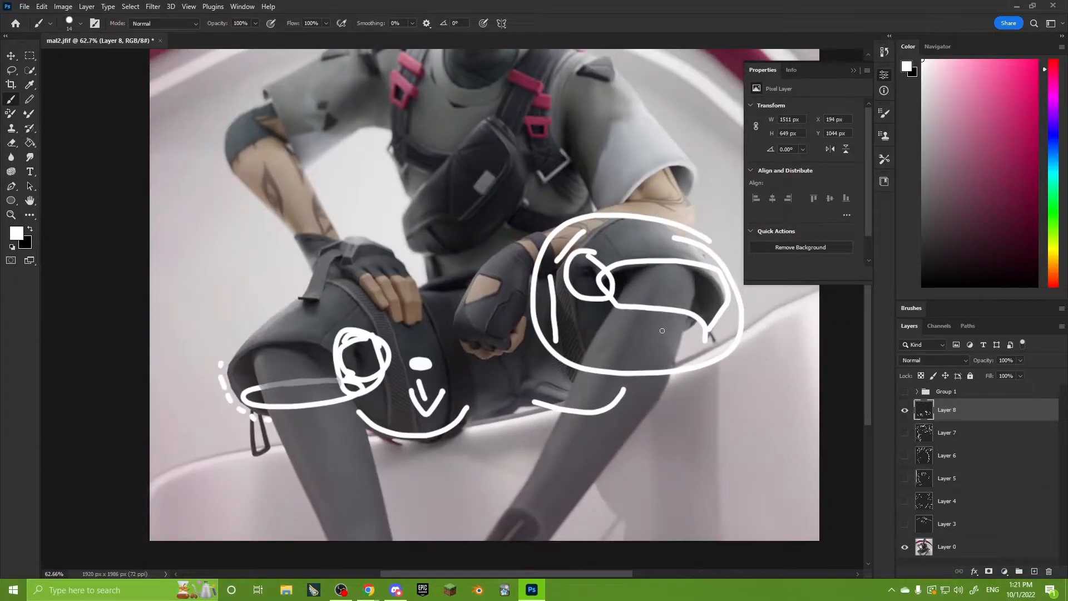
alt+scroll(660, 333, down, 2)
drag(661, 333, 552, 409)
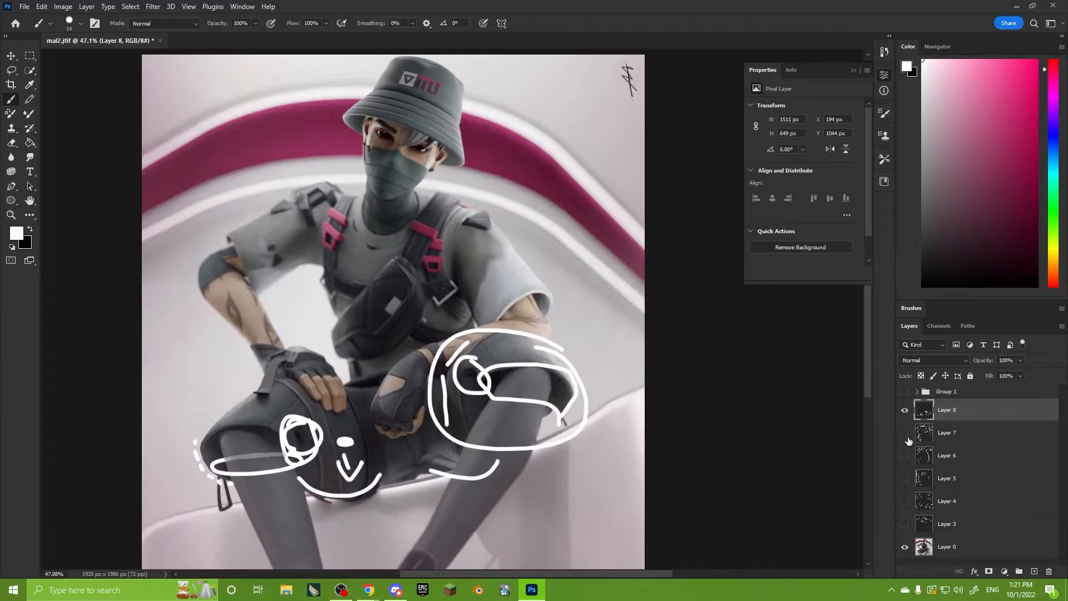
click(905, 410)
alt+scroll(661, 362, down, 1)
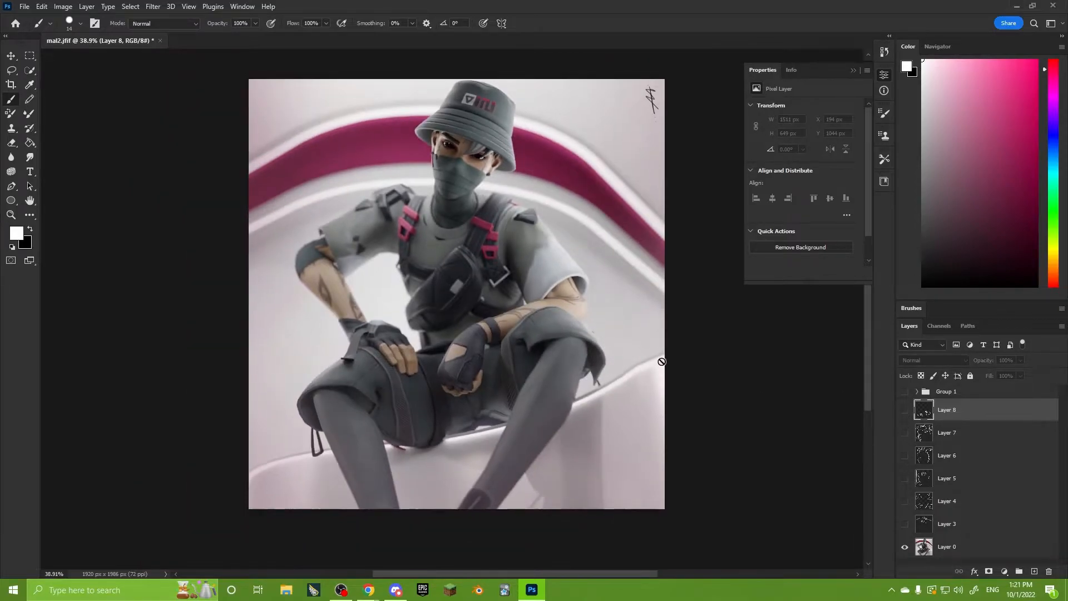
click(905, 410)
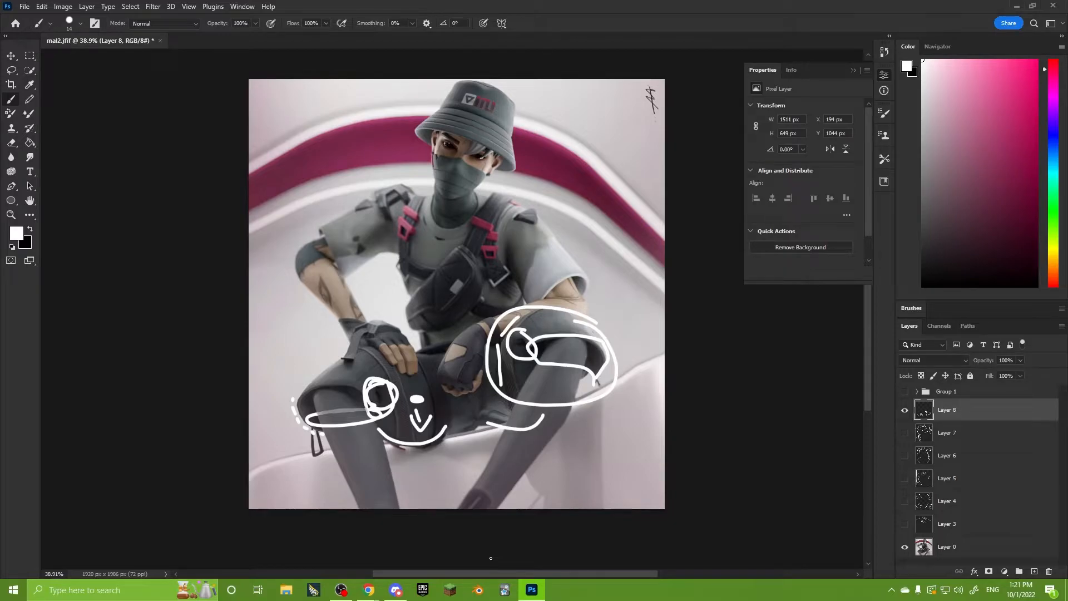
Hide Layer 8 and add a new empty layer above it.
alt+scroll(484, 427, up, 9)
click(905, 411)
click(1035, 571)
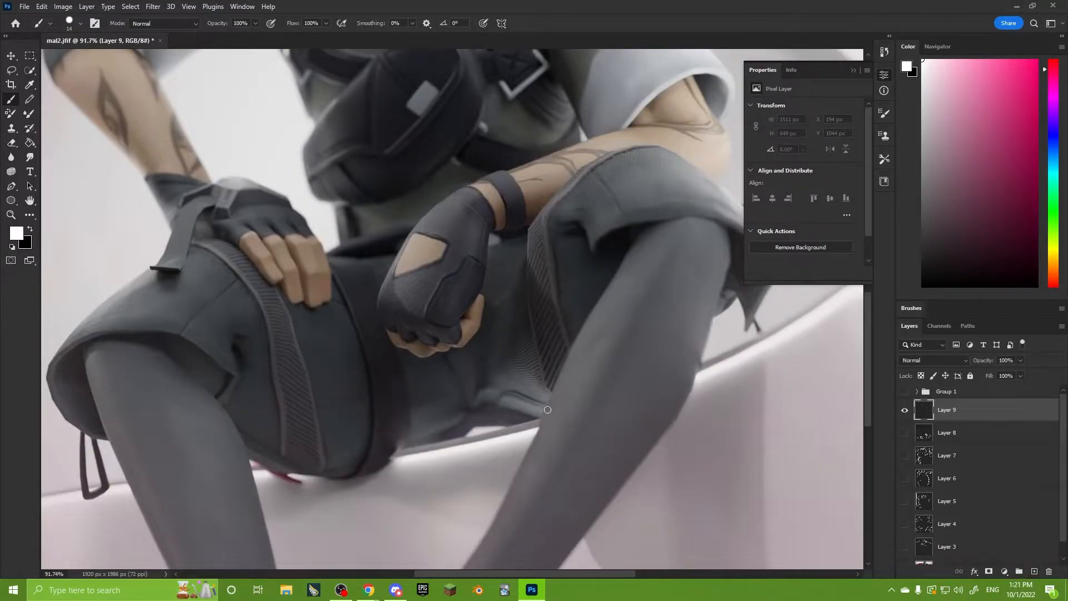
Draw a large white loop around each of the character's two gloved hands.
alt+scroll(524, 374, up, 3)
drag(524, 374, 549, 404)
mouse_move(489, 179)
mouse_down()
mouse_move(367, 205)
mouse_move(529, 218)
mouse_move(493, 198)
mouse_up()
drag(252, 147, 242, 145)
alt+scroll(290, 269, up, 6)
alt+scroll(523, 385, down, 4)
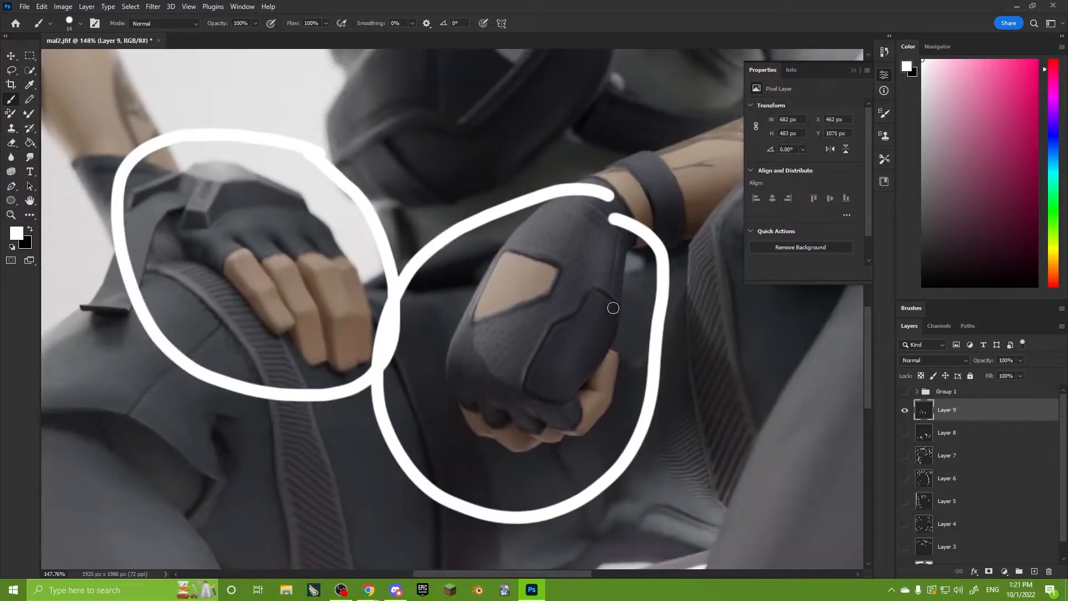
Circle the fingertips of the hand resting on the image's left thigh.
drag(363, 360, 449, 399)
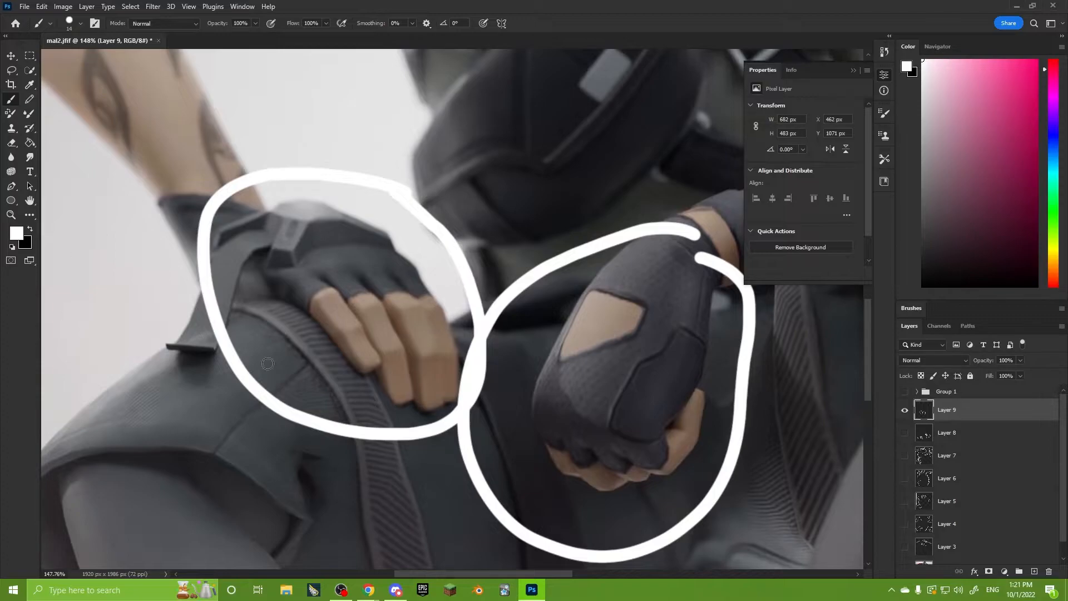
alt+scroll(390, 406, up, 5)
alt+scroll(421, 402, up, 1)
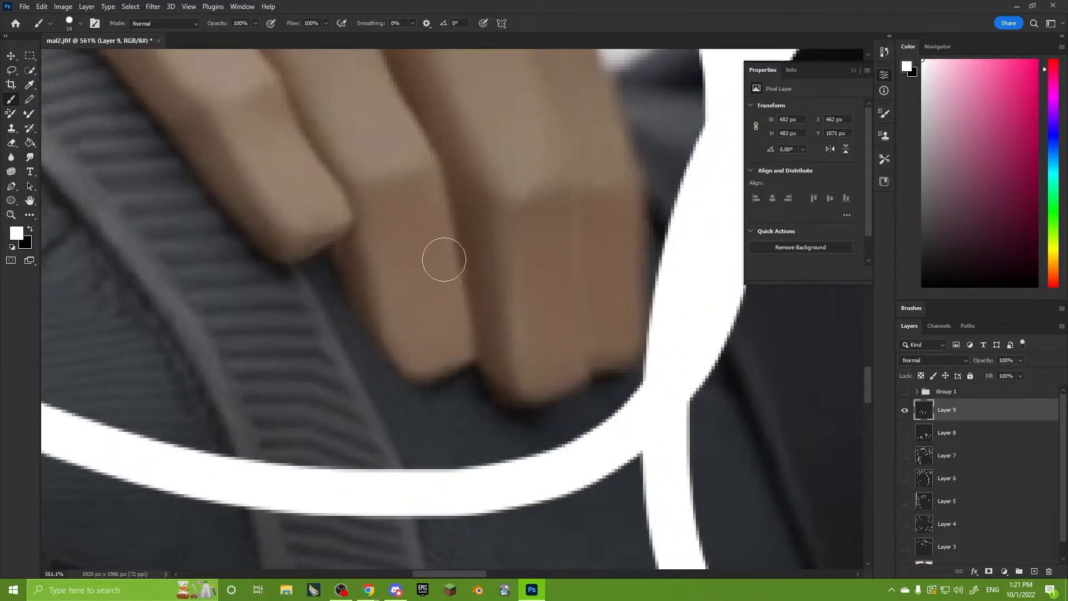
mouse_move(448, 275)
mouse_down()
mouse_move(295, 432)
mouse_move(470, 224)
mouse_move(398, 214)
mouse_up()
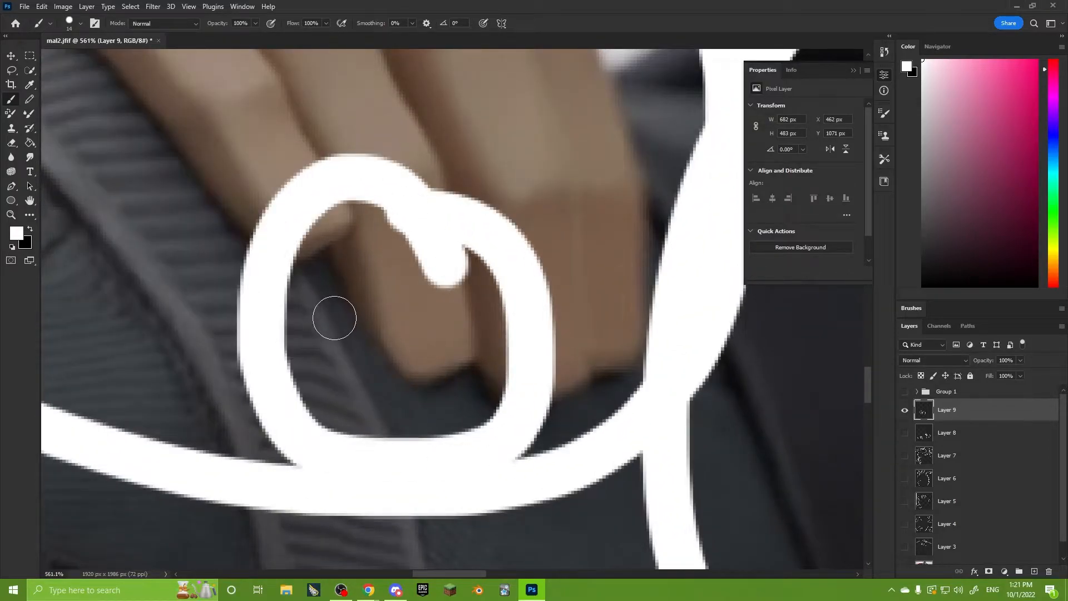
alt+scroll(390, 398, down, 2)
alt+scroll(393, 399, down, 12)
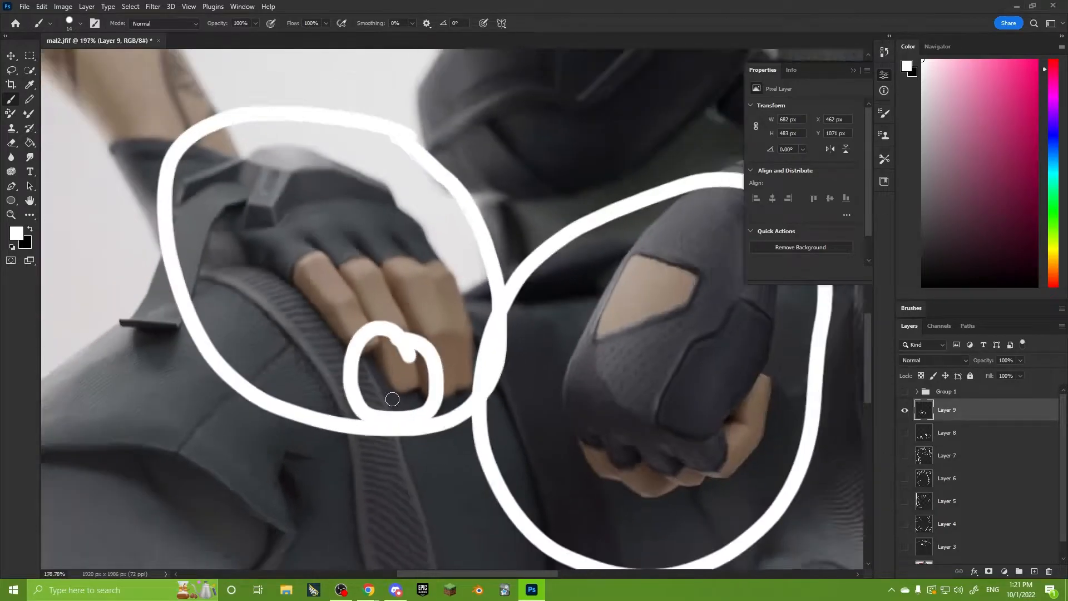
drag(526, 445, 443, 374)
alt+scroll(476, 412, up, 5)
alt+scroll(475, 412, up, 2)
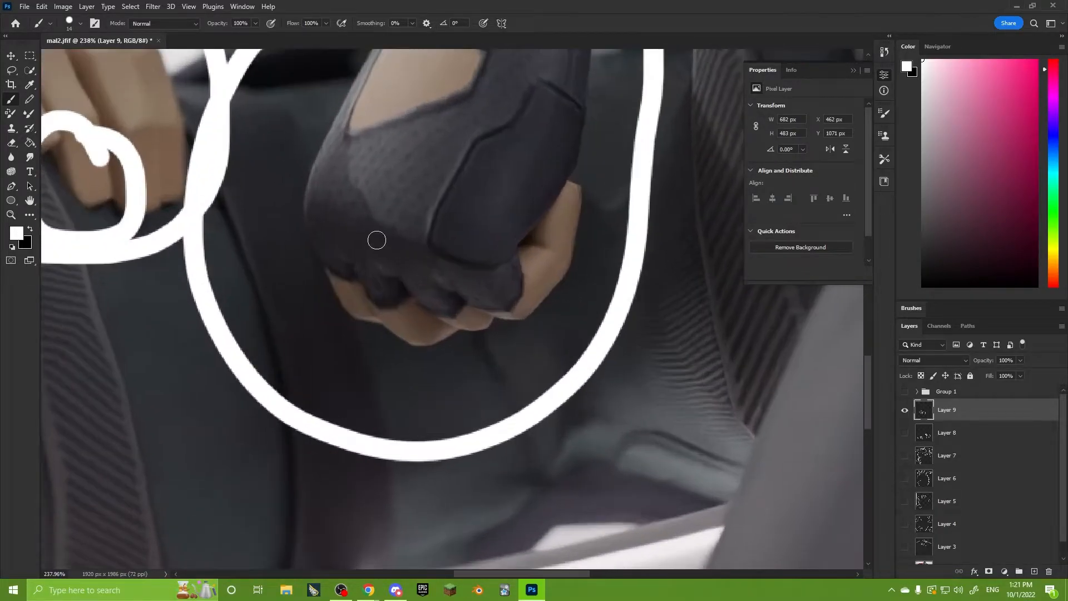
mouse_move(325, 257)
mouse_down()
mouse_move(556, 286)
mouse_move(556, 268)
mouse_move(400, 336)
mouse_move(341, 282)
mouse_up()
key(ctrl+z)
Reduce the brush size to 10 px for finer strokes on the clenched hand.
key(ctrl+z)
alt+scroll(402, 336, up, 3)
right_click(402, 336)
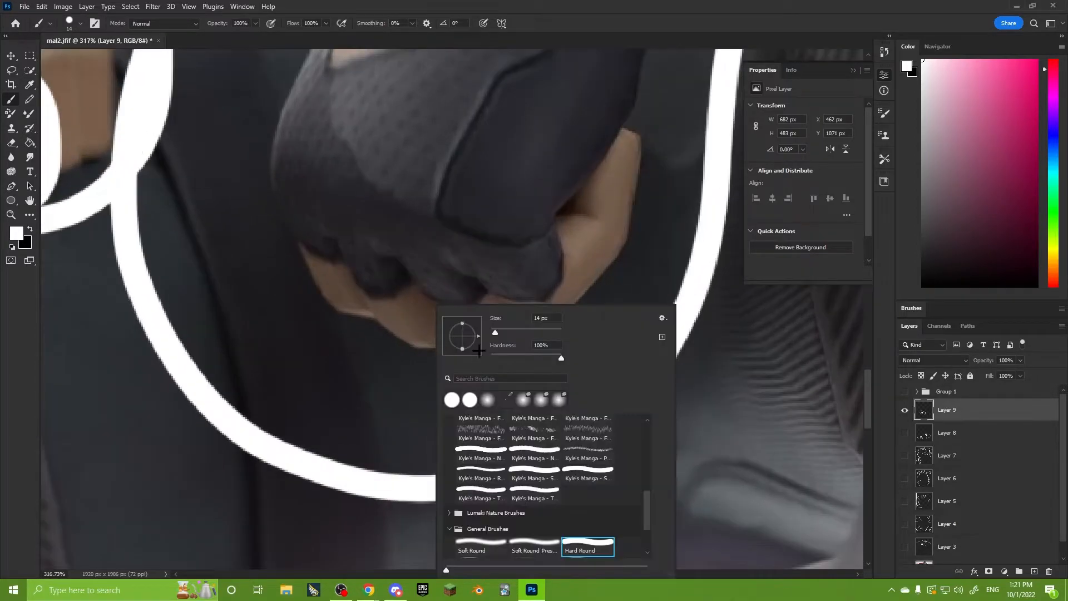
drag(495, 332, 492, 333)
drag(351, 346, 393, 417)
key(z)
key(ctrl+z)
key(b)
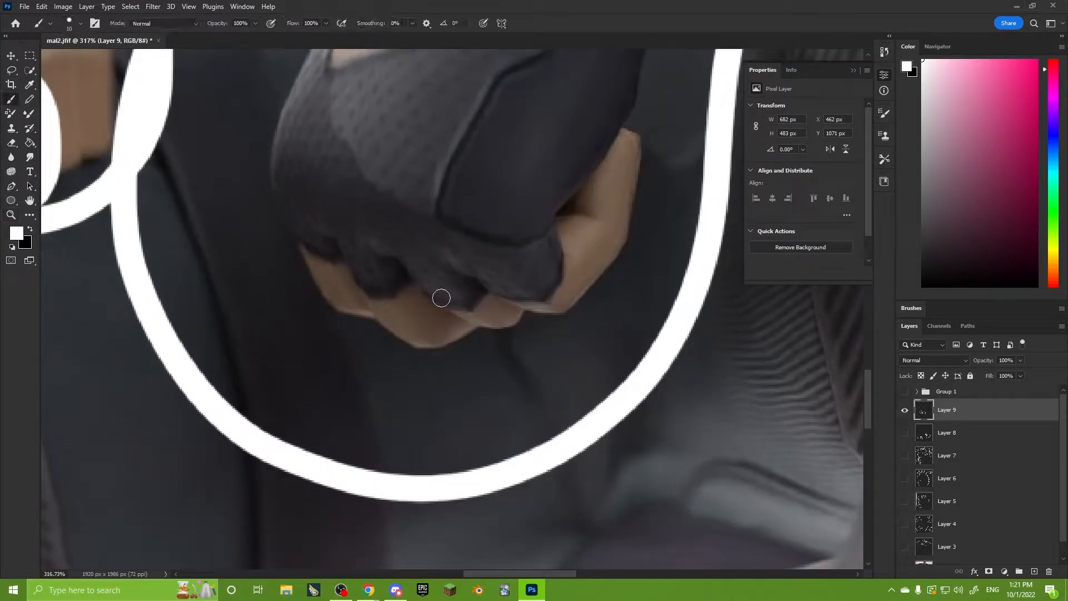
Dot two knuckles of the clenched hand and curve a white stroke from one of them around its fingertip.
click(424, 255)
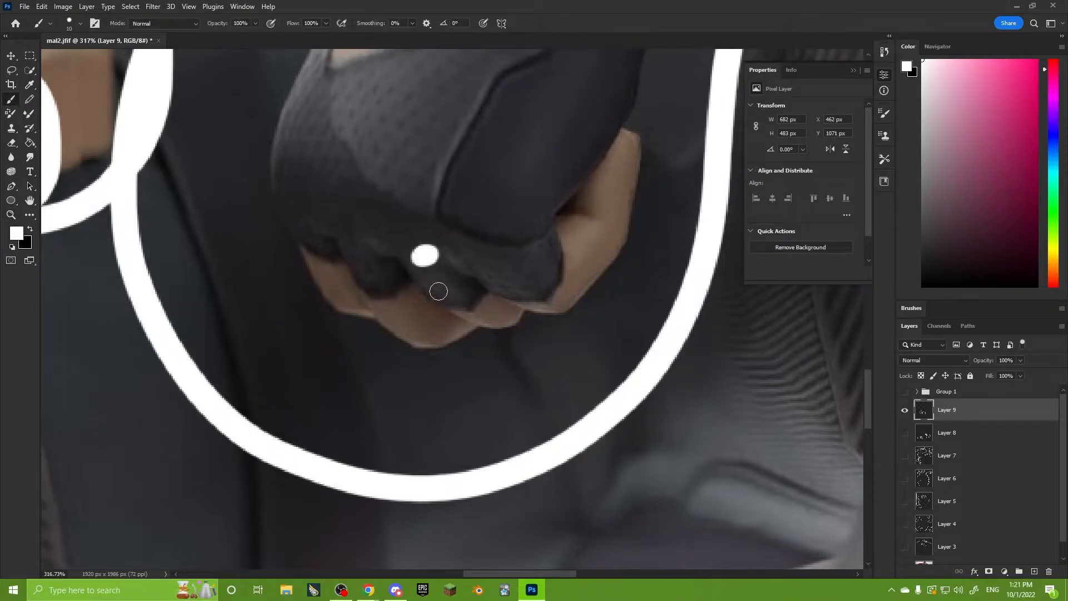
mouse_move(425, 257)
mouse_down()
mouse_move(462, 317)
mouse_move(515, 315)
mouse_move(452, 326)
mouse_move(424, 257)
mouse_move(444, 310)
mouse_move(489, 329)
mouse_move(522, 316)
mouse_up()
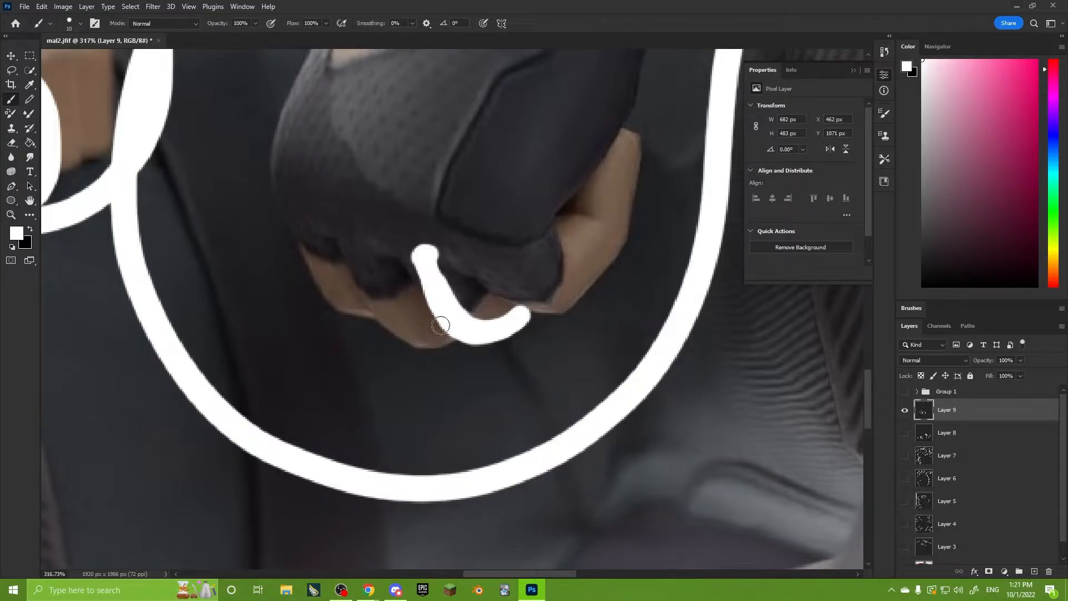
mouse_move(517, 303)
mouse_down()
mouse_move(483, 337)
mouse_move(551, 312)
mouse_move(585, 229)
mouse_up()
click(469, 282)
click(449, 313)
key(z)
key(ctrl+z)
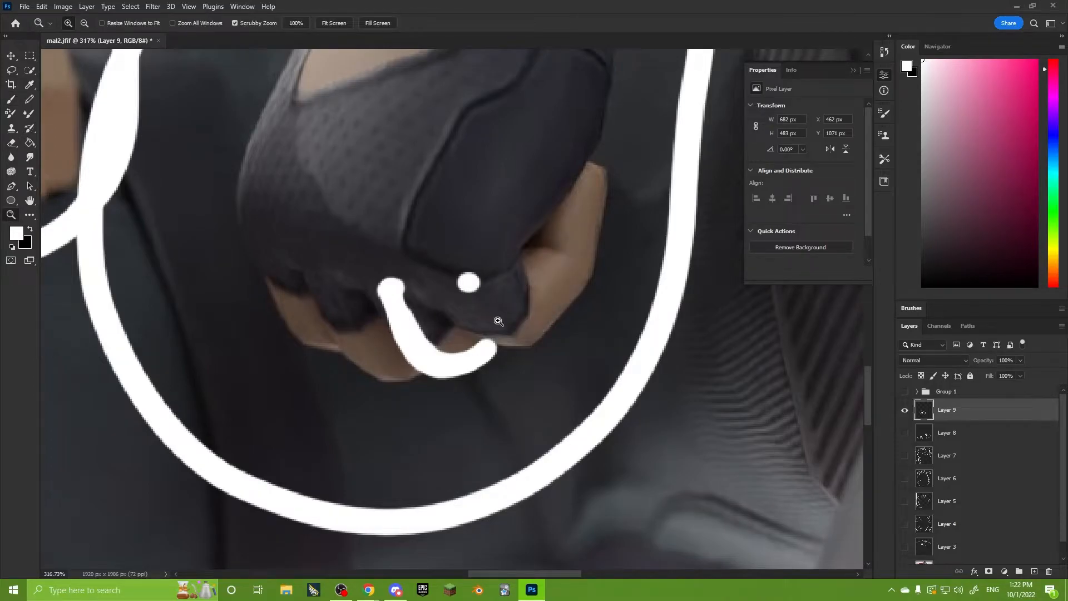
Draw a second white curve around the neighbouring finger of the clenched hand, overlapping the first.
key(b)
drag(453, 315, 594, 146)
key(ctrl+z)
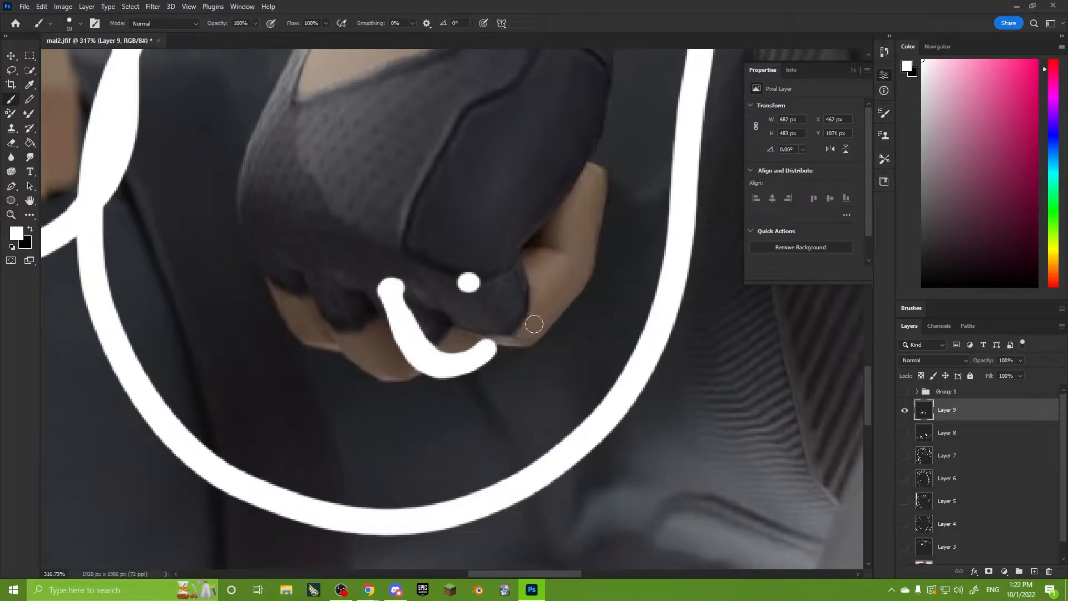
mouse_move(444, 319)
mouse_down()
mouse_move(498, 348)
mouse_move(569, 290)
mouse_up()
alt+scroll(484, 372, down, 2)
drag(454, 314, 456, 330)
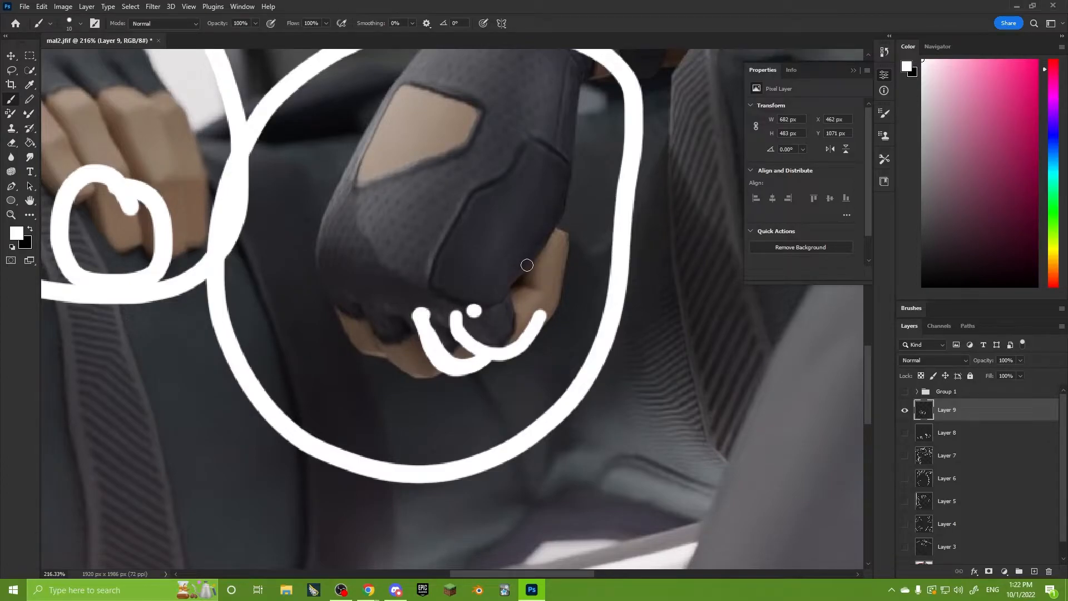
alt+scroll(475, 315, up, 3)
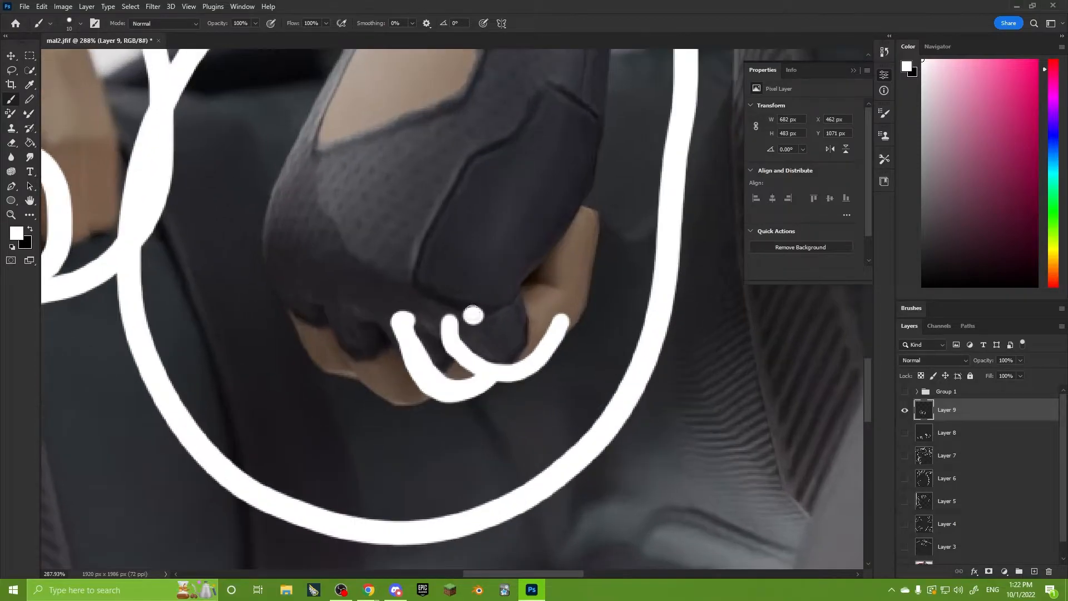
Trace the curved cuff flap of the other glove down to its hem on the thigh and add a short stroke beneath its bend.
alt+scroll(476, 317, down, 4)
alt+scroll(494, 272, down, 4)
mouse_move(321, 247)
mouse_down()
mouse_move(460, 369)
mouse_move(579, 329)
mouse_up()
alt+scroll(383, 216, up, 6)
mouse_move(379, 219)
mouse_down()
mouse_move(408, 200)
mouse_move(389, 177)
mouse_move(313, 326)
mouse_move(278, 359)
mouse_up()
alt+scroll(278, 362, up, 3)
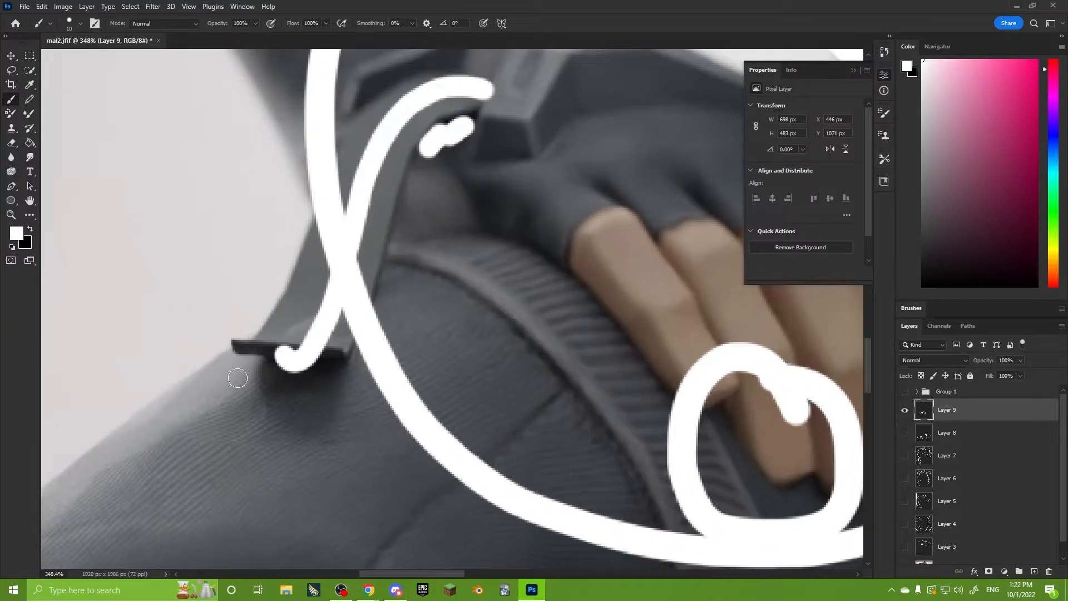
Outline the top of the knee under the resting forearm with overlapping white arcs.
alt+scroll(264, 358, down, 3)
alt+scroll(264, 357, down, 5)
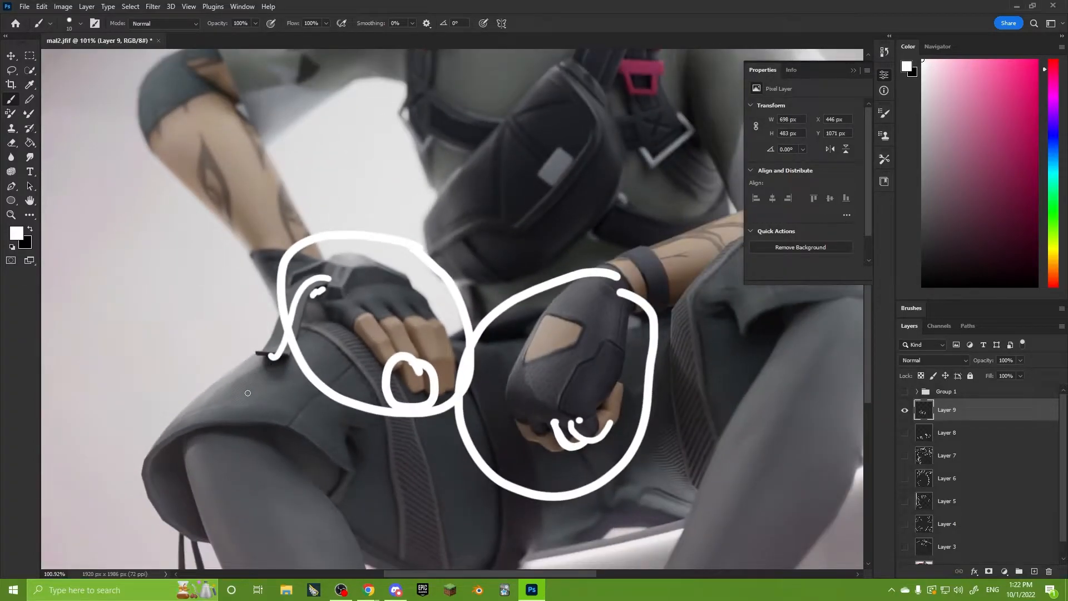
alt+scroll(460, 268, down, 2)
alt+scroll(449, 371, up, 3)
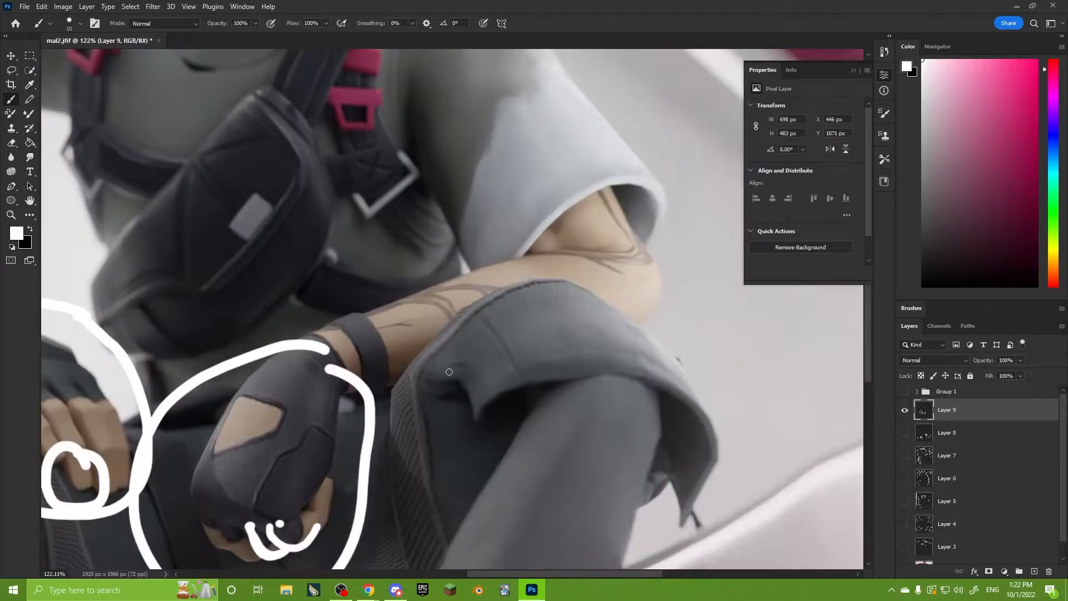
mouse_move(397, 413)
mouse_down()
mouse_move(412, 355)
mouse_move(525, 294)
mouse_move(623, 315)
mouse_move(692, 367)
mouse_move(604, 298)
mouse_move(445, 334)
mouse_move(398, 409)
mouse_move(588, 282)
mouse_move(683, 365)
mouse_move(392, 384)
mouse_up()
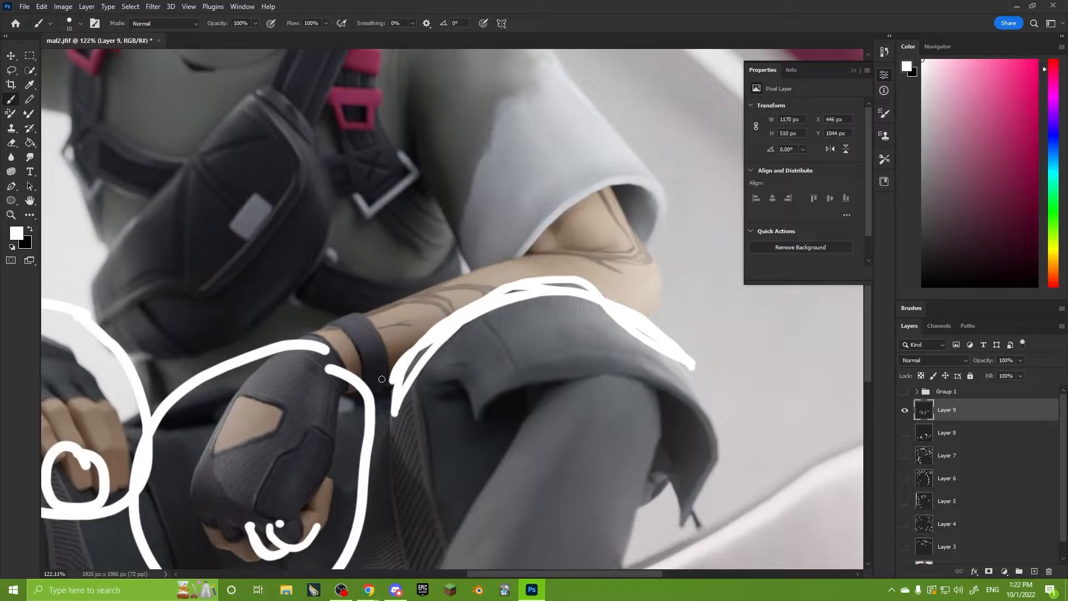
Try drawing lines along both edges of the forearm resting on the knee and undo them.
mouse_move(335, 394)
mouse_down()
mouse_move(640, 307)
mouse_move(387, 374)
mouse_up()
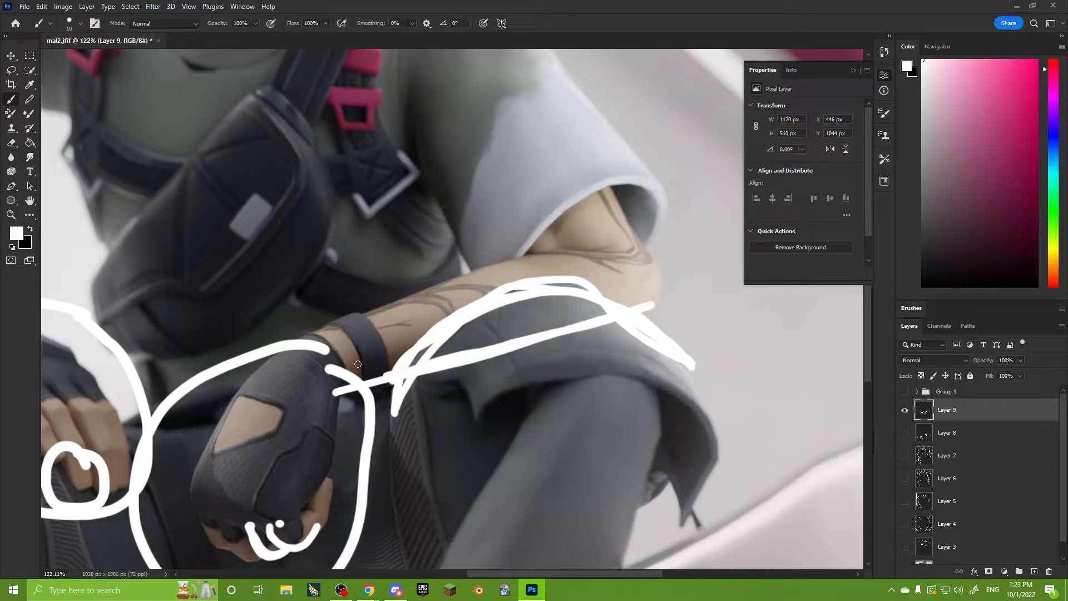
drag(315, 338, 572, 240)
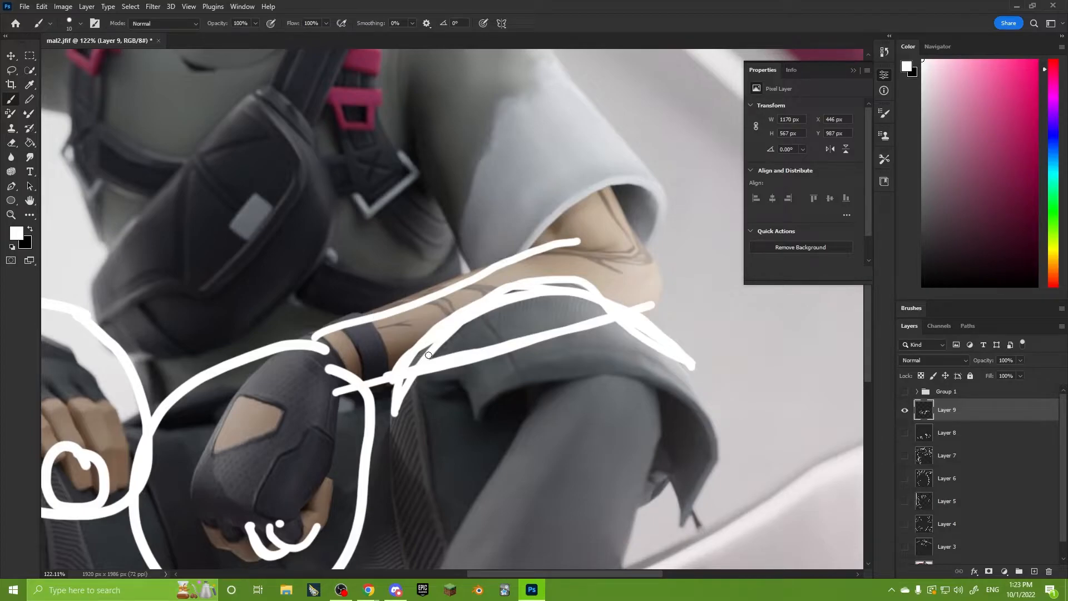
key(ctrl+z)
key(ctrl+z)
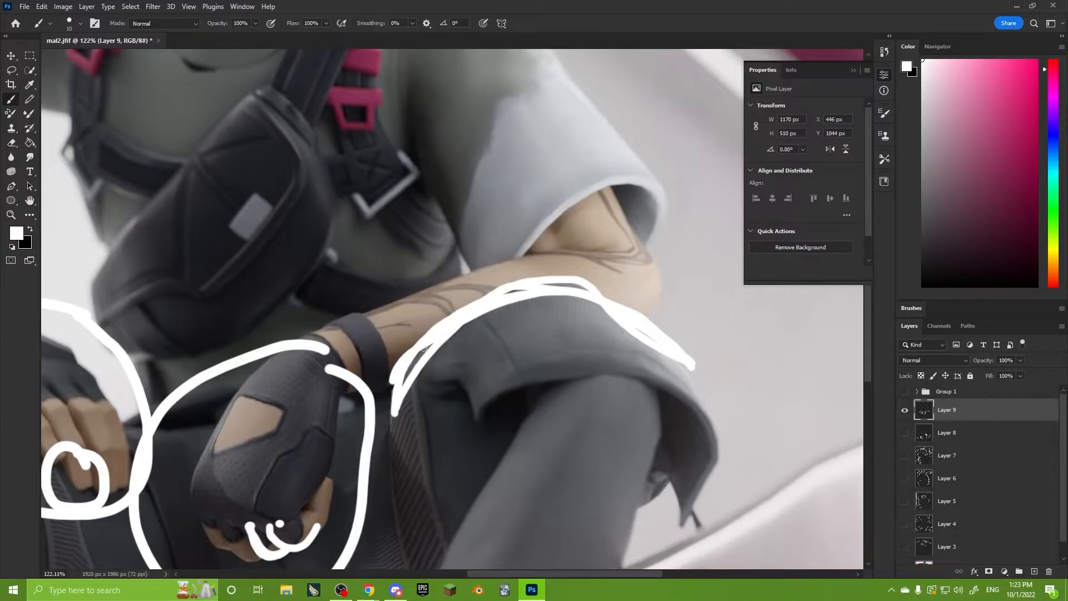
alt+scroll(423, 278, down, 3)
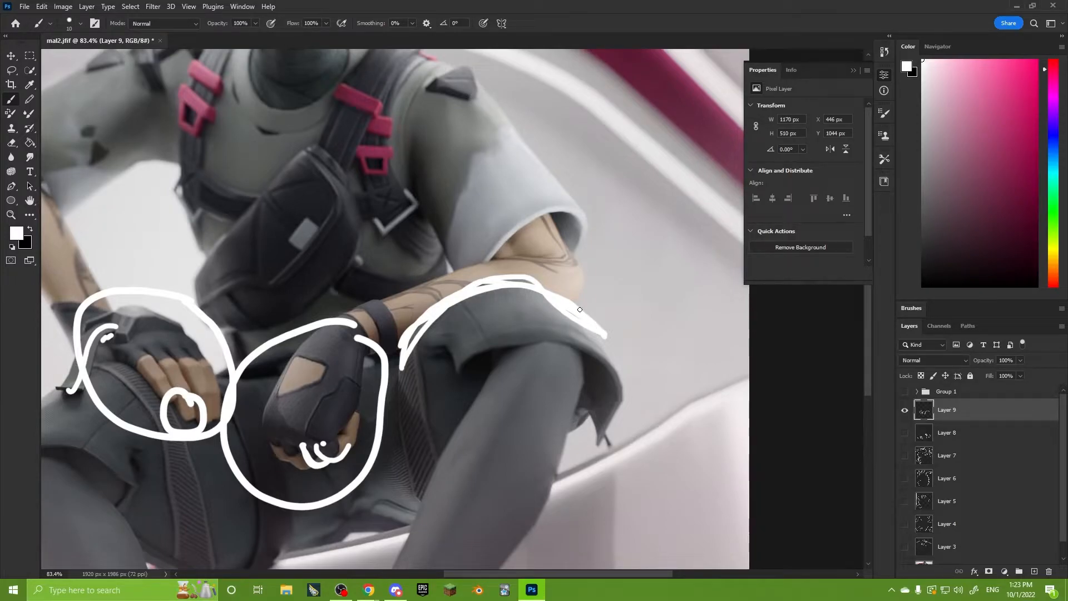
alt+scroll(580, 309, down, 2)
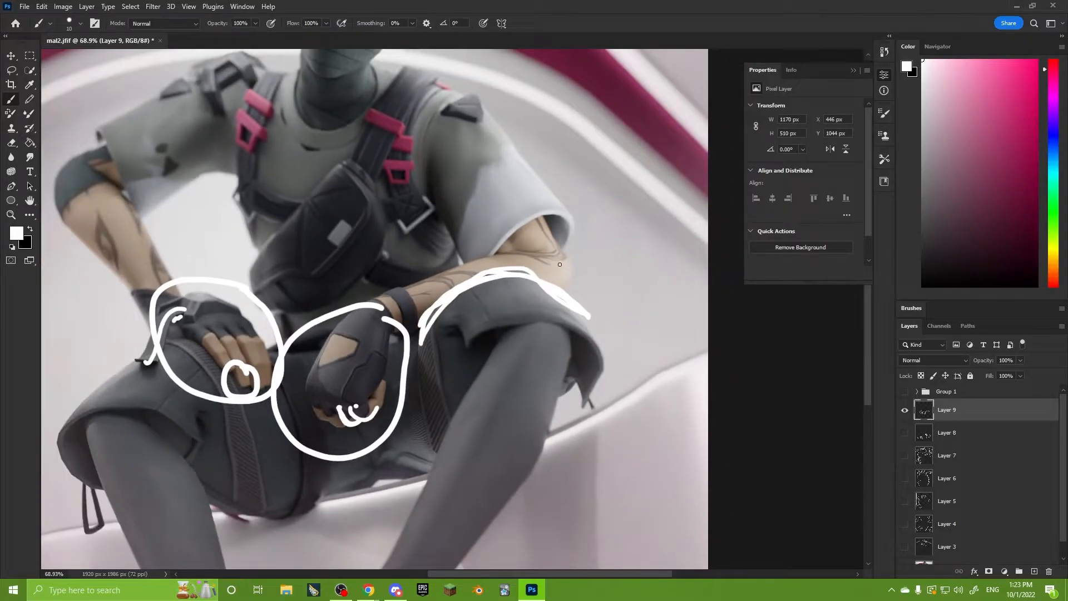
drag(417, 287, 525, 279)
key(ctrl+z)
Mark the socket of the raised shoulder with two white dots and draw an arrow between them.
alt+scroll(412, 279, up, 4)
drag(315, 241, 316, 245)
drag(387, 255, 357, 251)
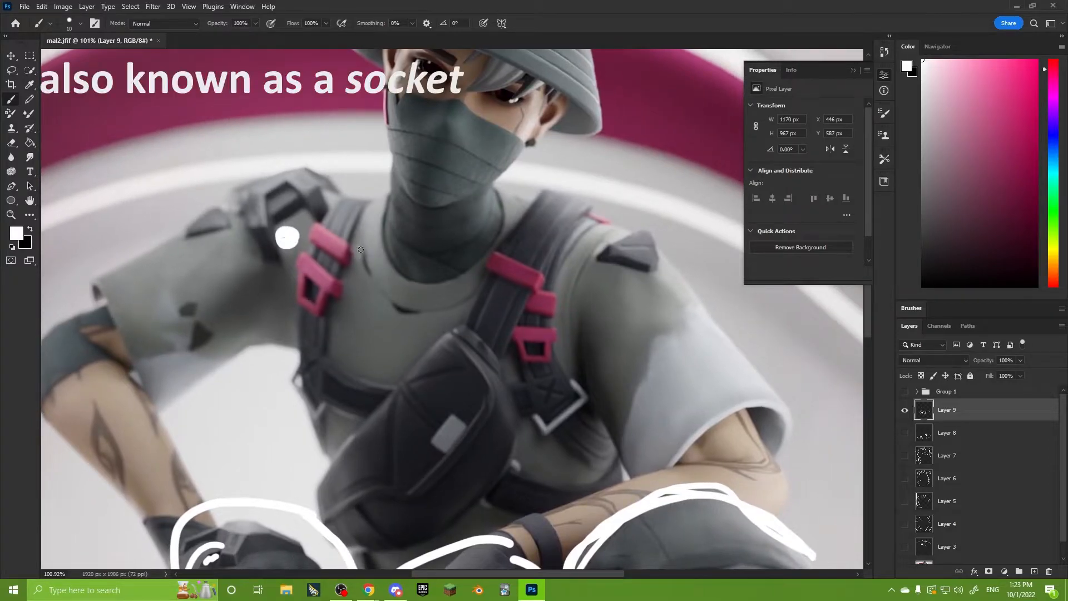
click(340, 255)
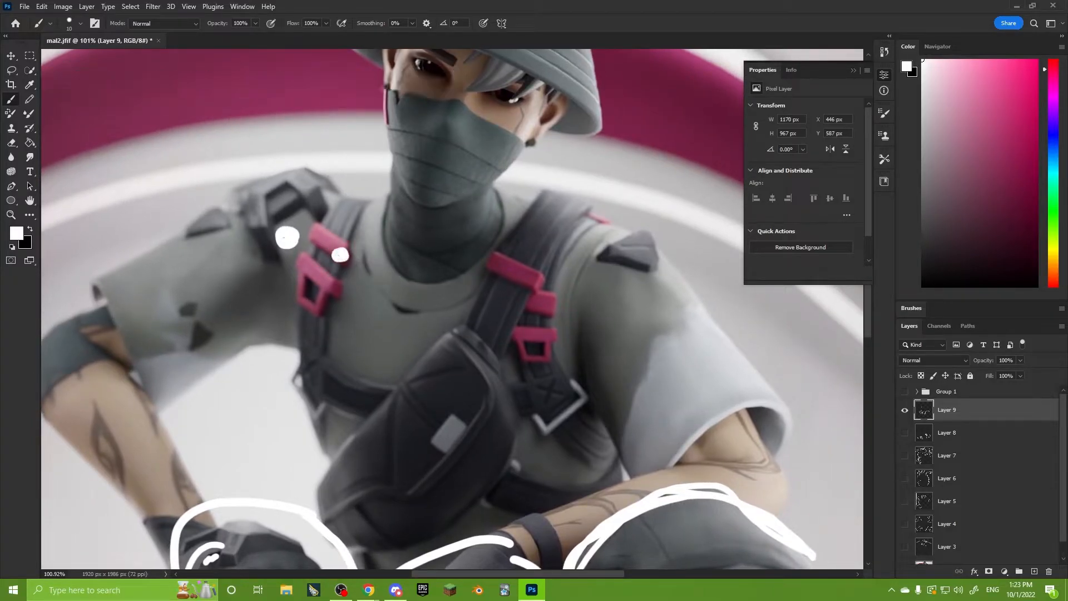
mouse_move(321, 253)
mouse_down()
mouse_move(306, 246)
mouse_move(314, 257)
mouse_up()
Trace the raised shoulder's upper outline from the neck and the armpit contour beneath the same arm.
mouse_move(402, 199)
mouse_down()
mouse_move(347, 198)
mouse_move(290, 174)
mouse_move(190, 217)
mouse_up()
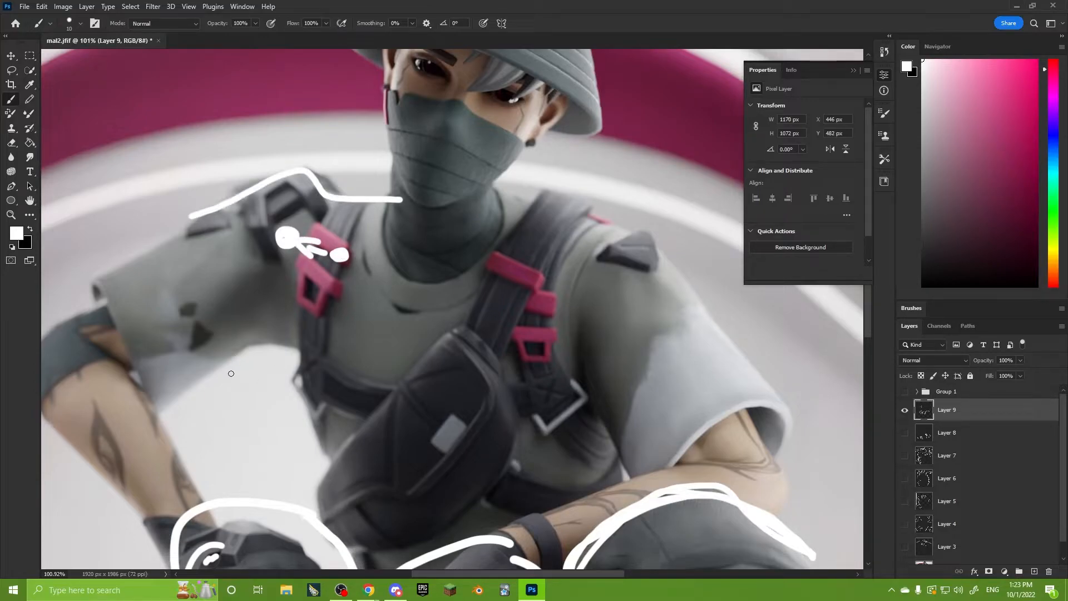
mouse_move(214, 370)
mouse_down()
mouse_move(277, 316)
mouse_move(298, 366)
mouse_up()
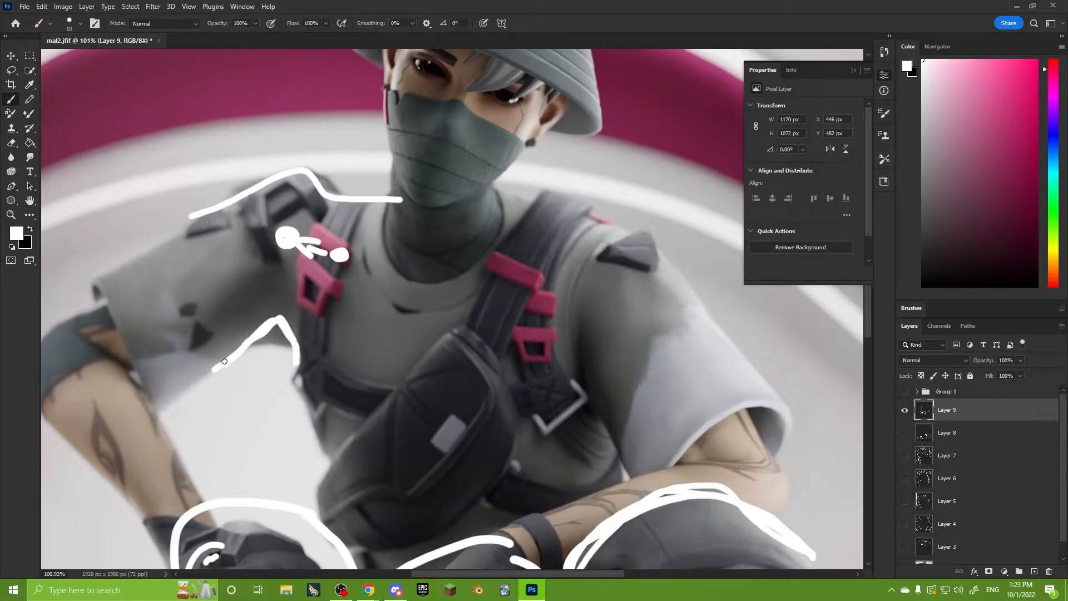
alt+scroll(249, 358, down, 2)
drag(300, 350, 391, 362)
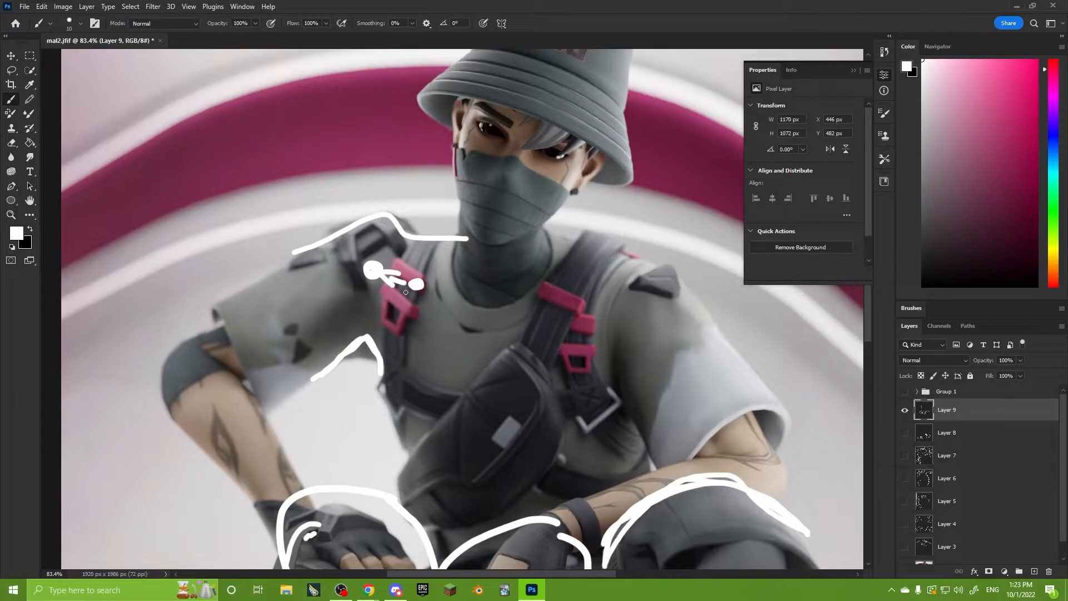
Mark the collar area and chest centre, draw an arrow up to the raised shoulder line, and thicken that line.
alt+scroll(444, 290, down, 3)
drag(513, 299, 449, 281)
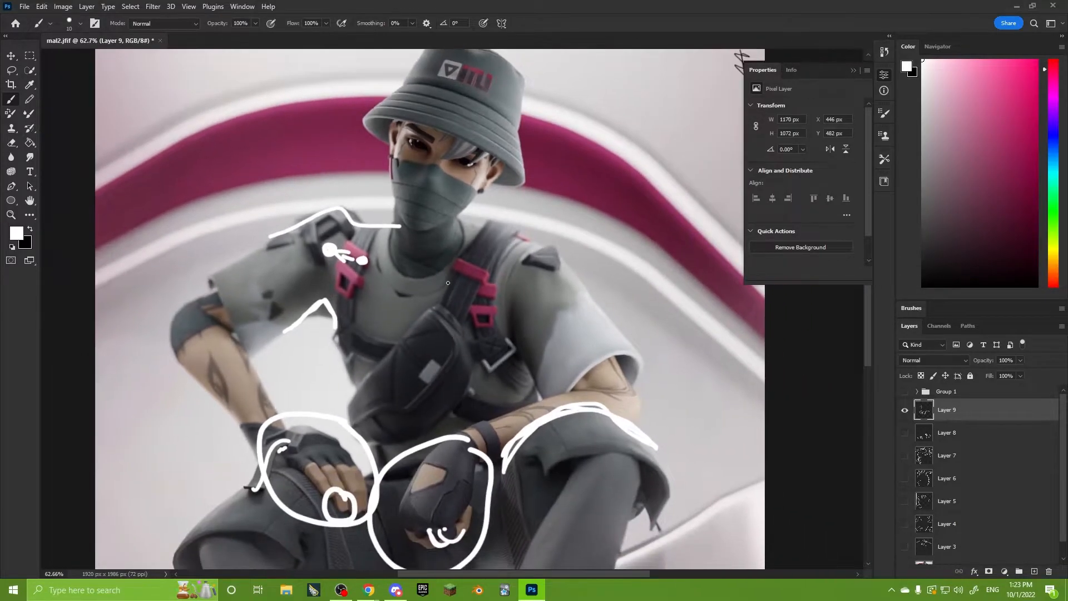
alt+scroll(449, 283, up, 4)
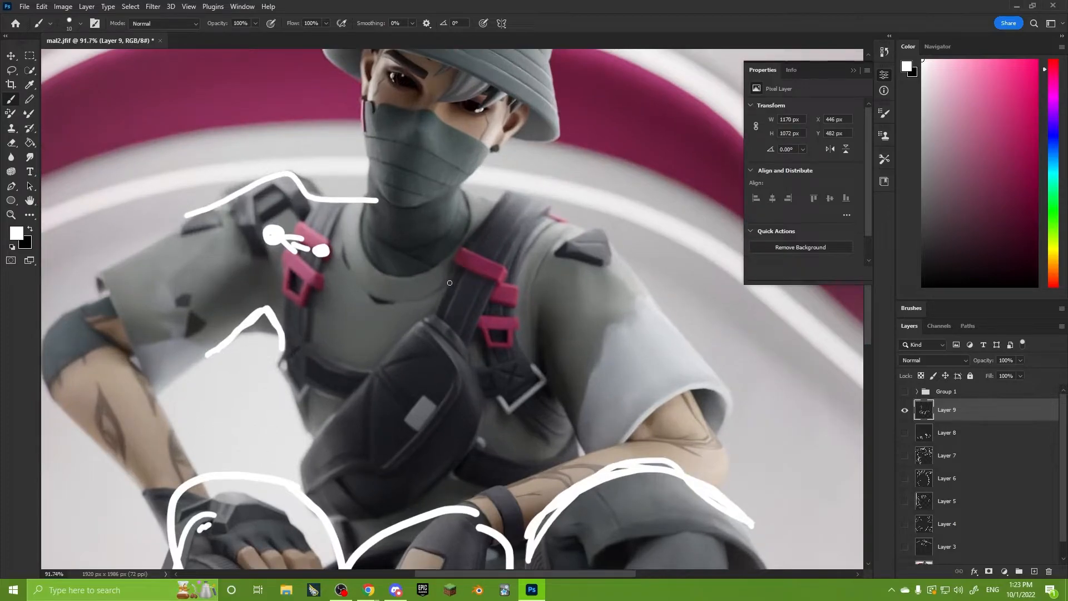
drag(360, 288, 362, 259)
drag(418, 294, 441, 268)
drag(388, 326, 391, 322)
mouse_move(357, 273)
mouse_down()
mouse_move(369, 227)
mouse_move(350, 232)
mouse_move(331, 202)
mouse_move(241, 194)
mouse_move(306, 177)
mouse_move(369, 194)
mouse_move(316, 192)
mouse_up()
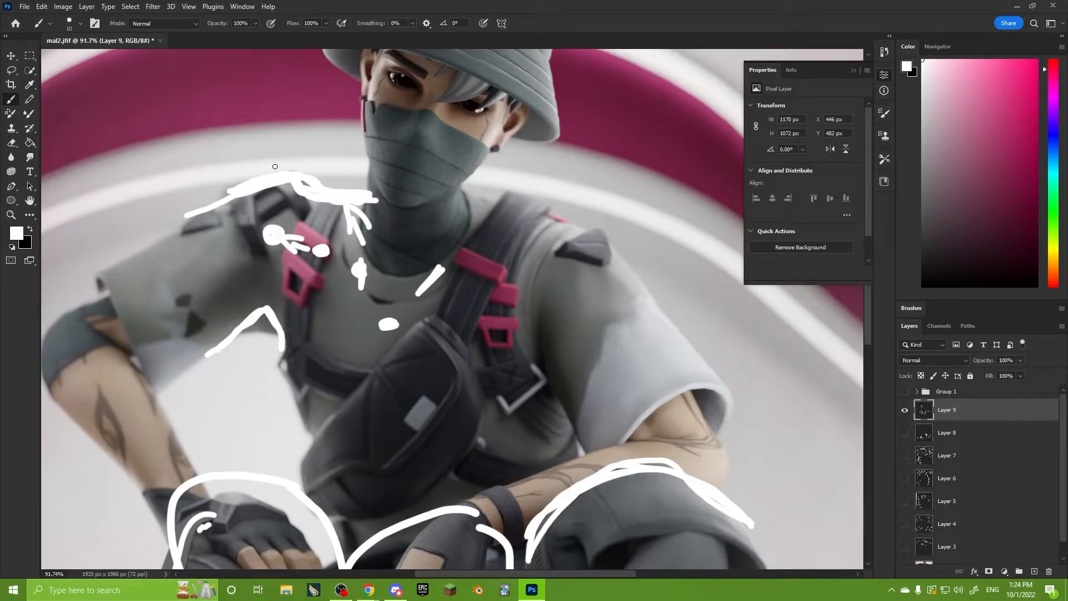
Trace the opposite shoulder's outline from the neck down the sleeve and add a short stroke inside the arm.
alt+scroll(424, 176, down, 3)
drag(495, 262, 499, 284)
alt+scroll(396, 246, up, 3)
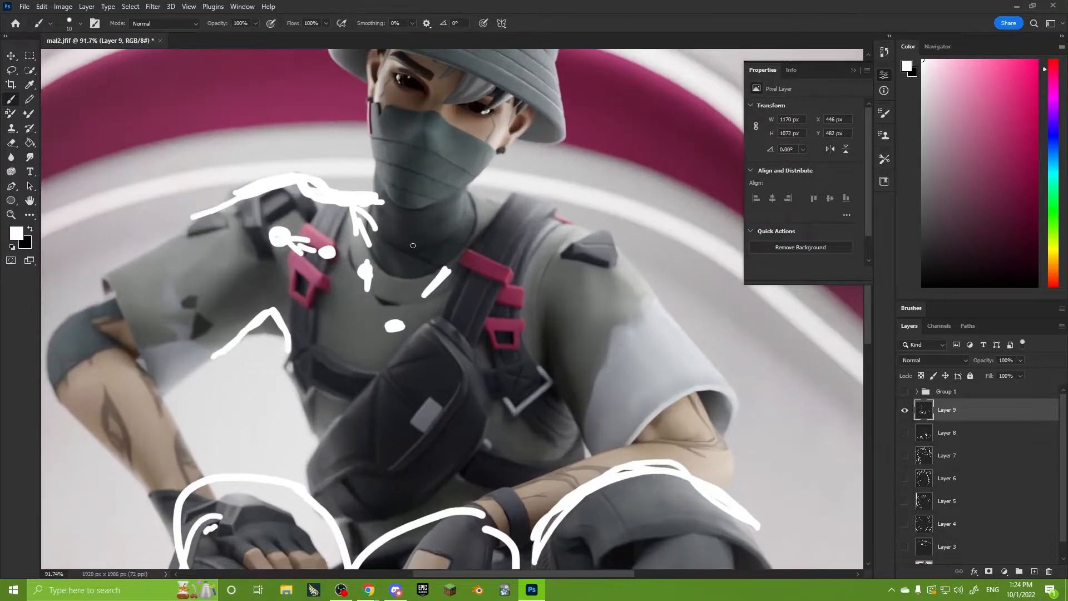
mouse_move(472, 203)
mouse_down()
mouse_move(661, 307)
mouse_move(681, 461)
mouse_move(546, 286)
mouse_up()
Try a white loop around the forehead and eyes beneath the hat brim and undo it.
alt+scroll(563, 321, down, 2)
alt+scroll(476, 341, up, 6)
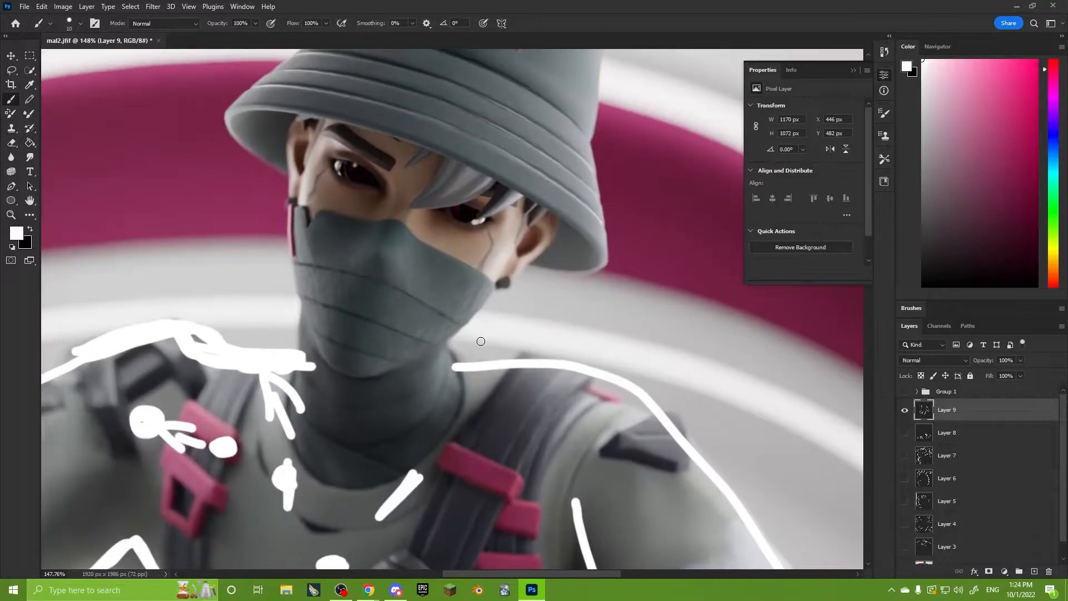
scroll(433, 345, up, 2)
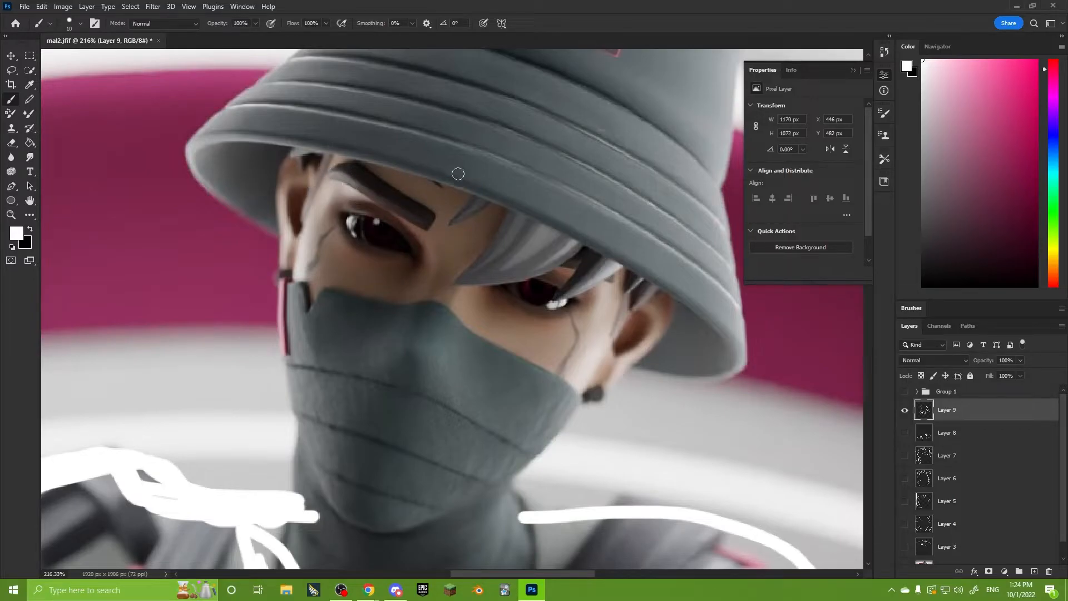
drag(600, 199, 431, 148)
mouse_move(363, 145)
mouse_down()
mouse_move(650, 261)
mouse_move(550, 186)
mouse_up()
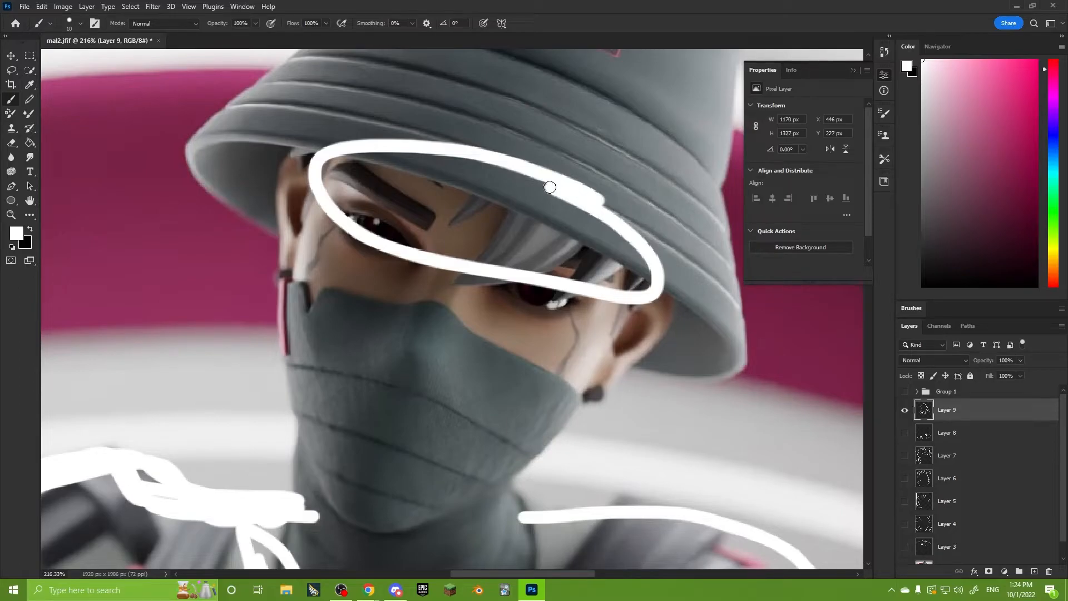
key(ctrl+z)
alt+scroll(438, 252, up, 2)
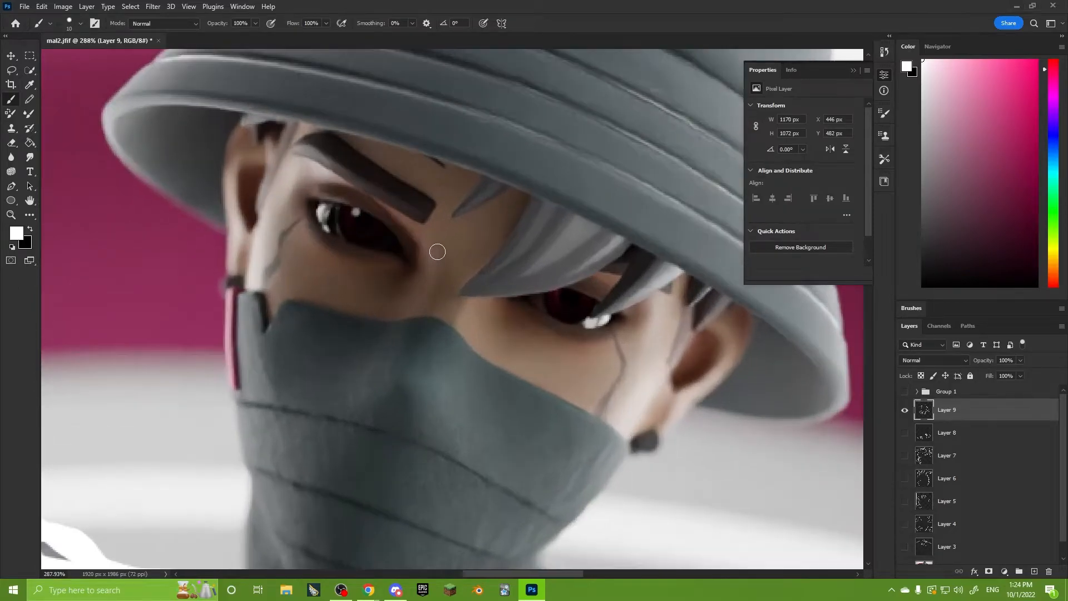
alt+scroll(438, 252, down, 1)
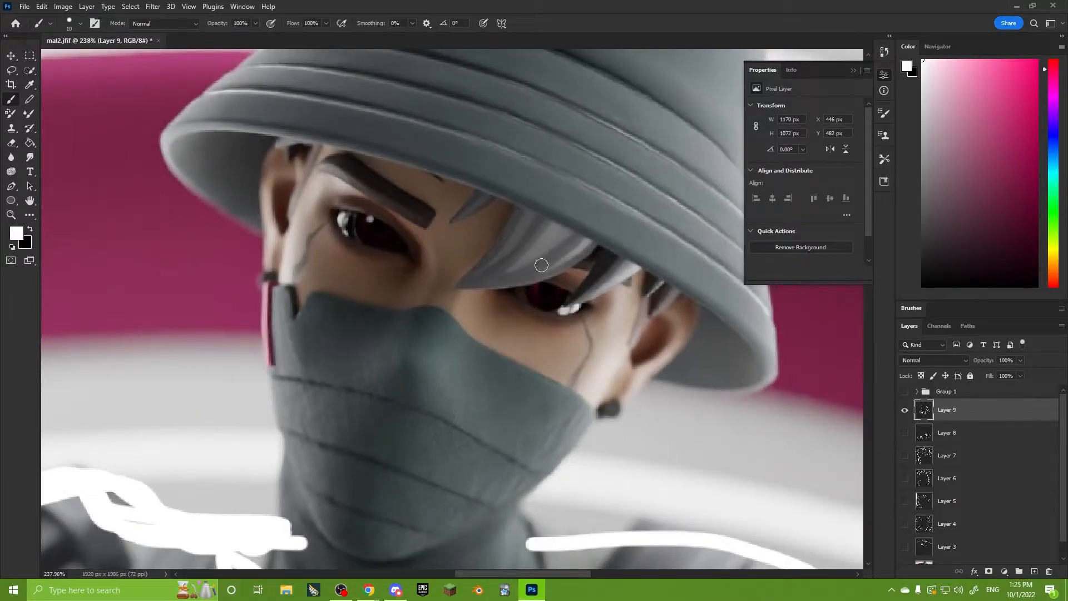
Try dots above and below both eyes with strokes over the eyelids, and undo all of them.
click(379, 217)
click(550, 278)
click(545, 322)
click(362, 254)
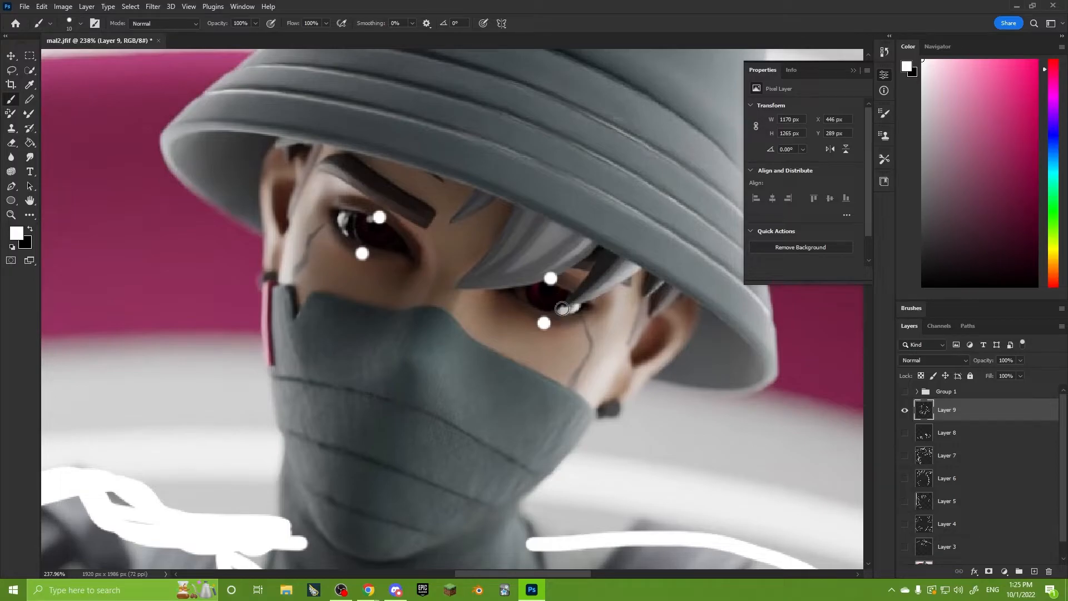
click(379, 217)
mouse_move(577, 268)
mouse_down()
mouse_move(587, 306)
mouse_move(611, 306)
mouse_up()
mouse_move(378, 189)
mouse_down()
mouse_move(433, 222)
mouse_move(416, 230)
mouse_up()
key(ctrl+z)
key(ctrl+z)
key(ctrl+z)
key(ctrl+z)
key(ctrl+z)
key(ctrl+z)
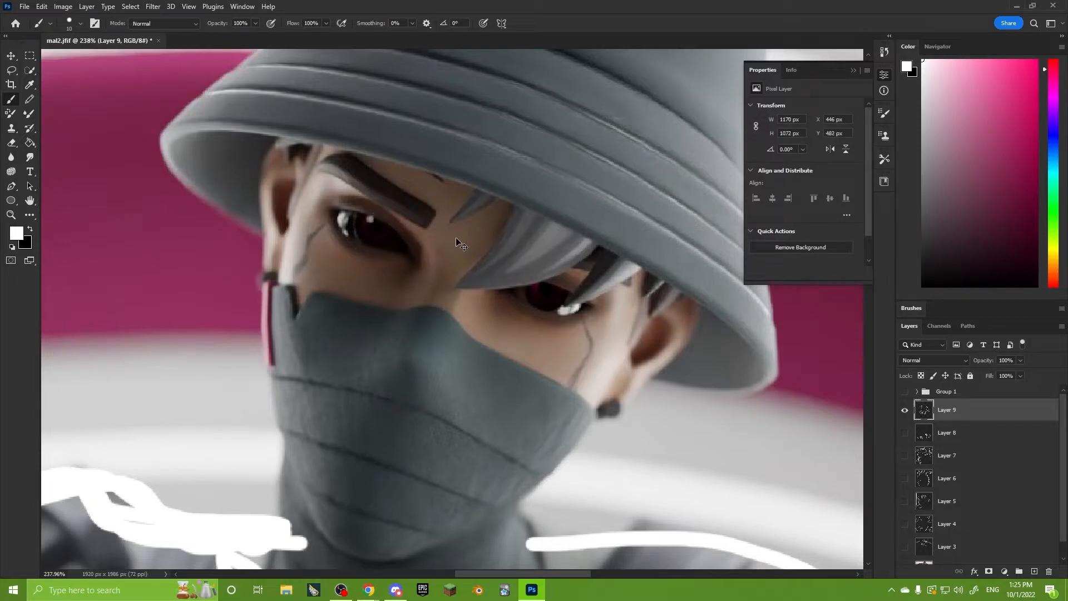
Try a white loop around the eye partly covered by hair and undo it.
mouse_move(587, 276)
mouse_down()
mouse_move(559, 258)
mouse_move(639, 283)
mouse_move(568, 255)
mouse_up()
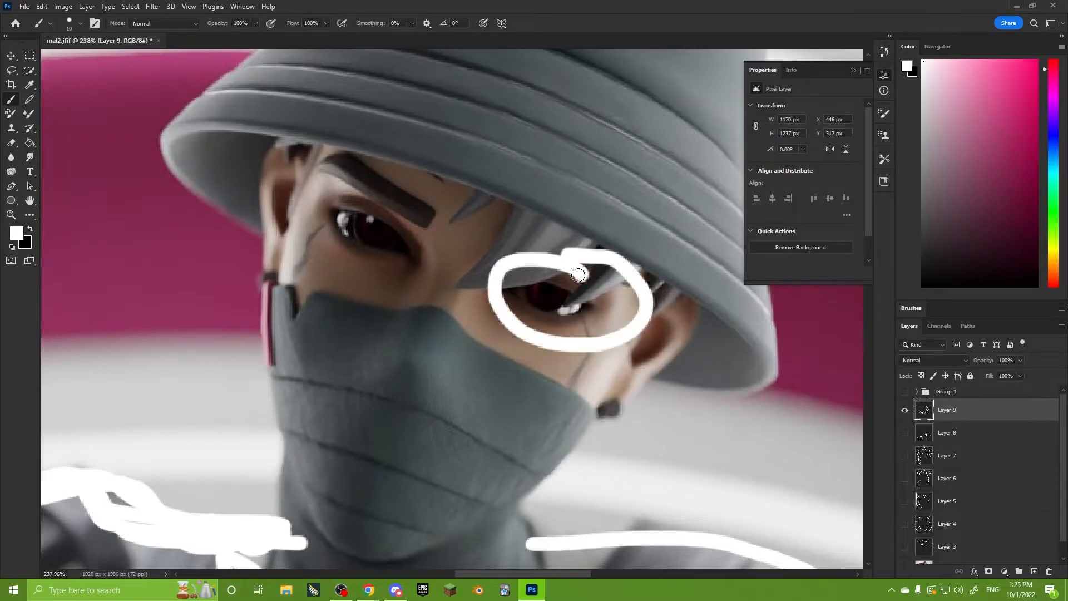
alt+scroll(578, 275, up, 2)
alt+scroll(285, 236, up, 1)
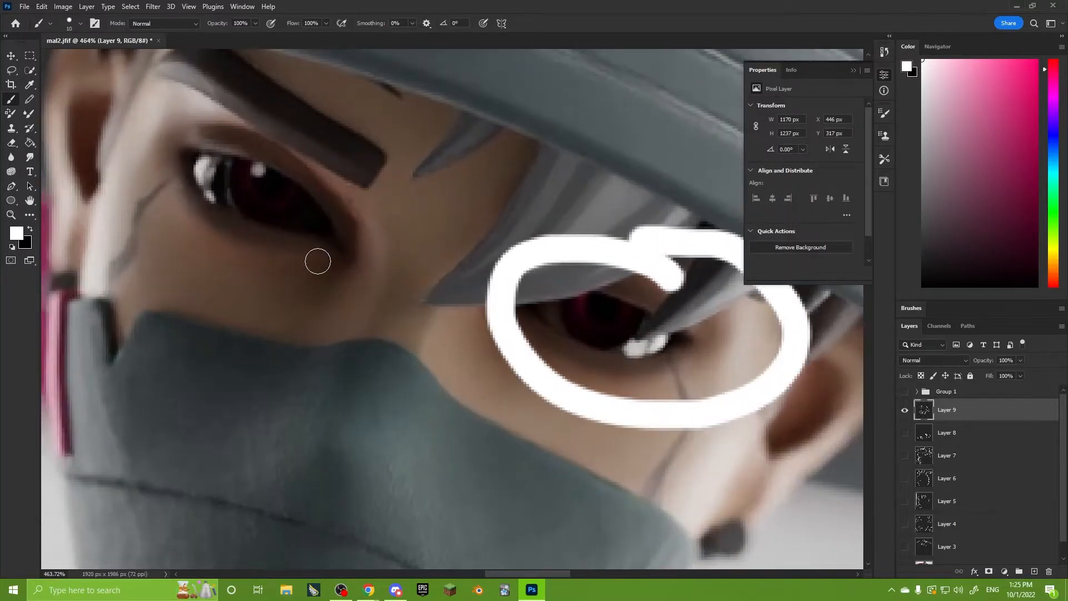
drag(623, 342, 549, 308)
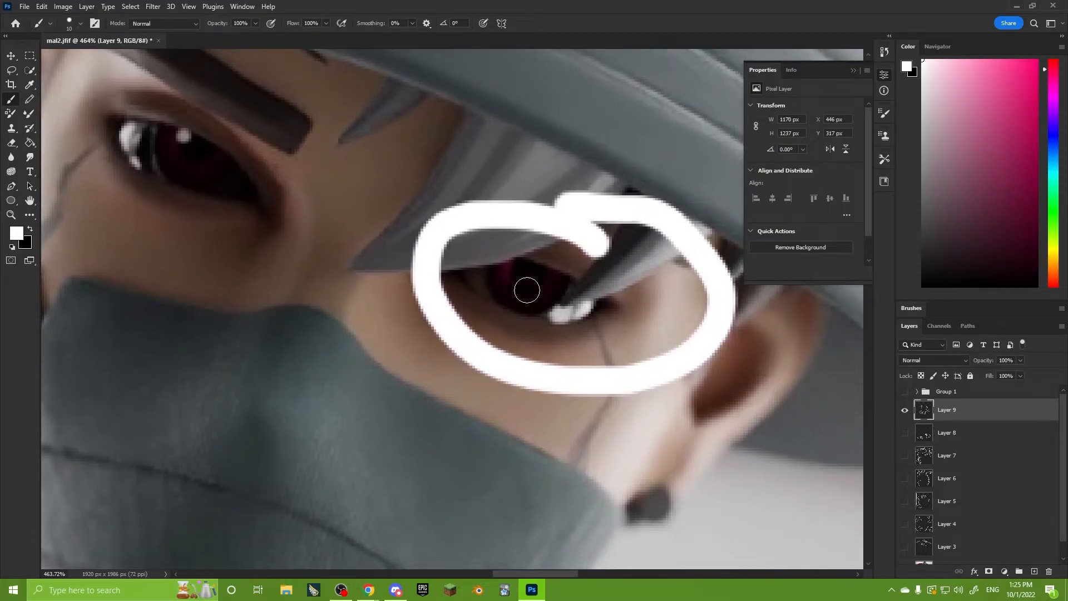
alt+scroll(555, 293, down, 3)
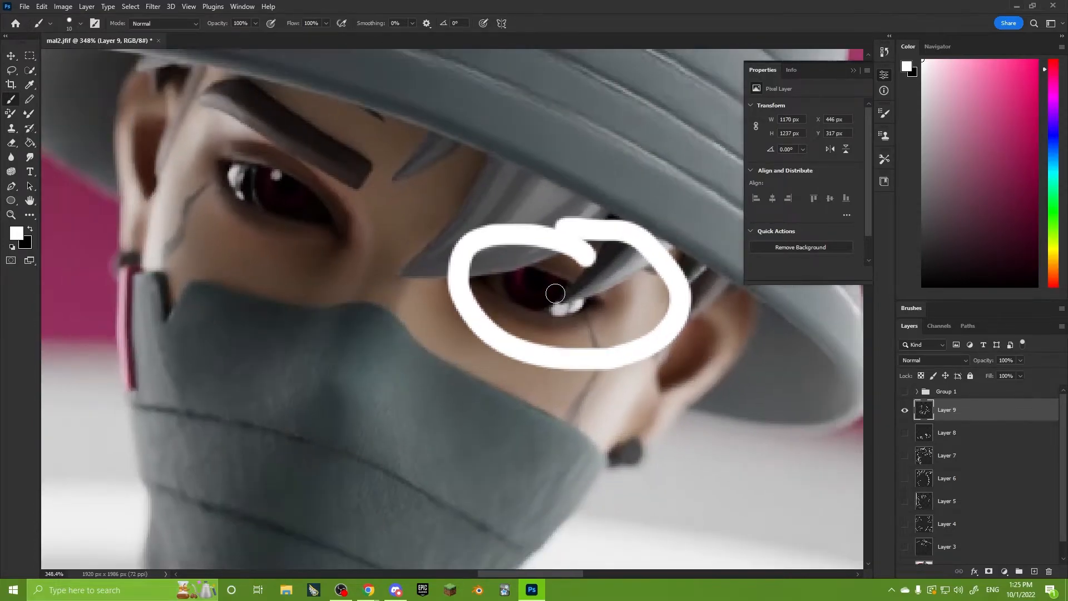
scroll(570, 306, up, 1)
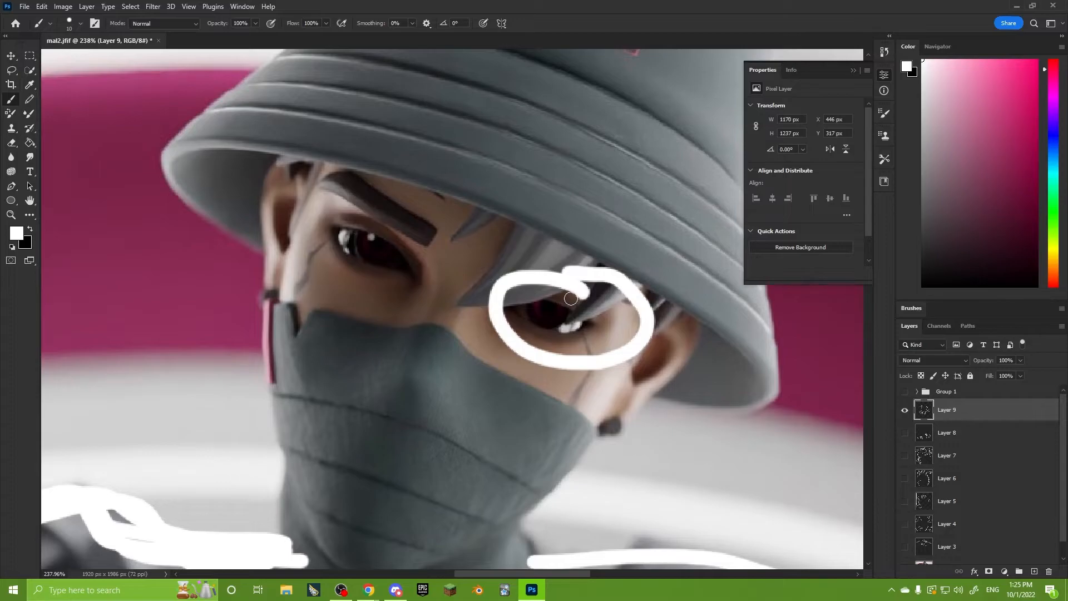
key(ctrl+z)
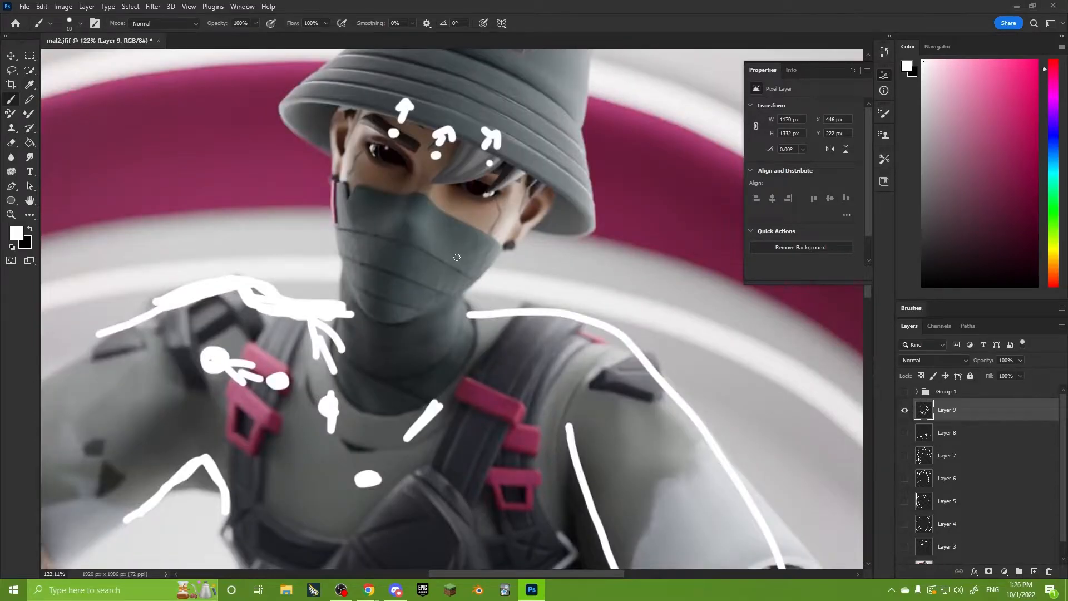
Draw a curved axis line from between the legs up to the hat, with a dot on the mask and an arrow toward the hair-covered eye.
alt+scroll(466, 262, down, 5)
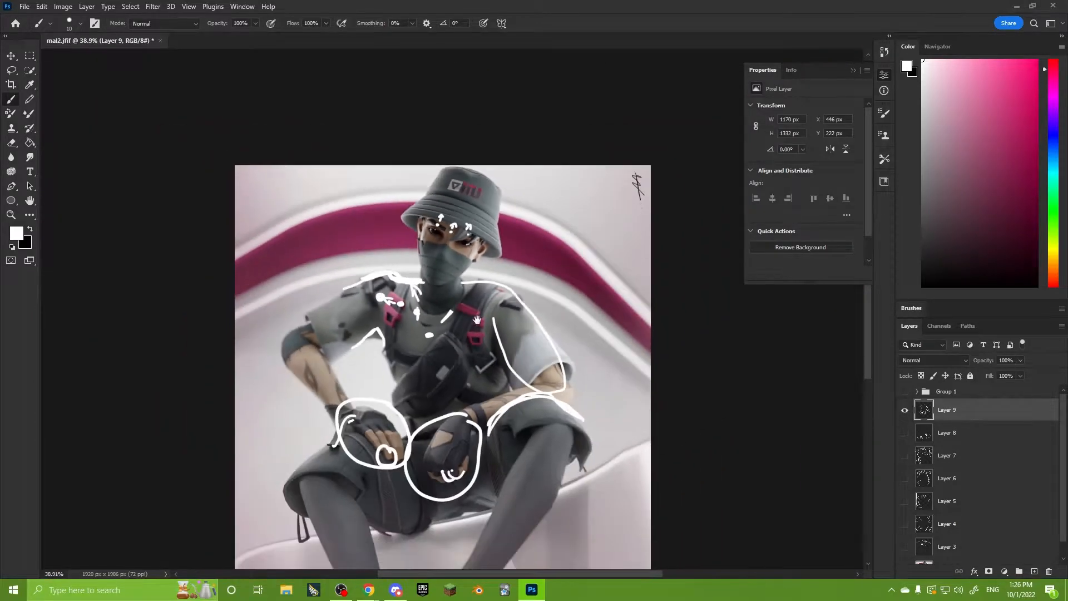
mouse_move(470, 456)
mouse_down()
mouse_move(445, 383)
mouse_move(426, 213)
mouse_move(460, 118)
mouse_up()
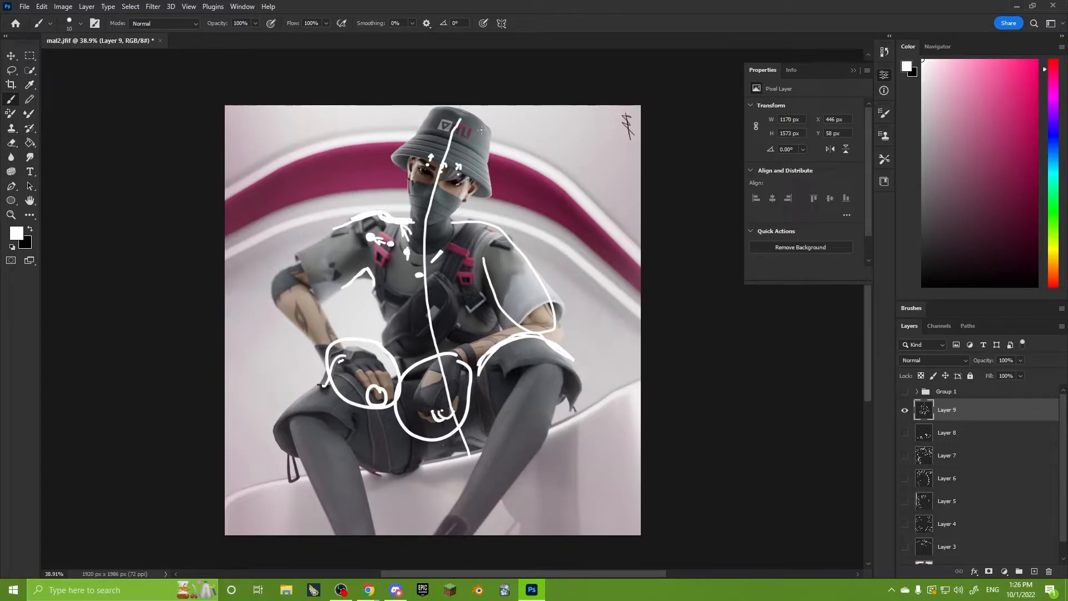
alt+scroll(470, 429, up, 4)
drag(439, 266, 489, 472)
alt+scroll(490, 473, up, 2)
drag(496, 335, 482, 389)
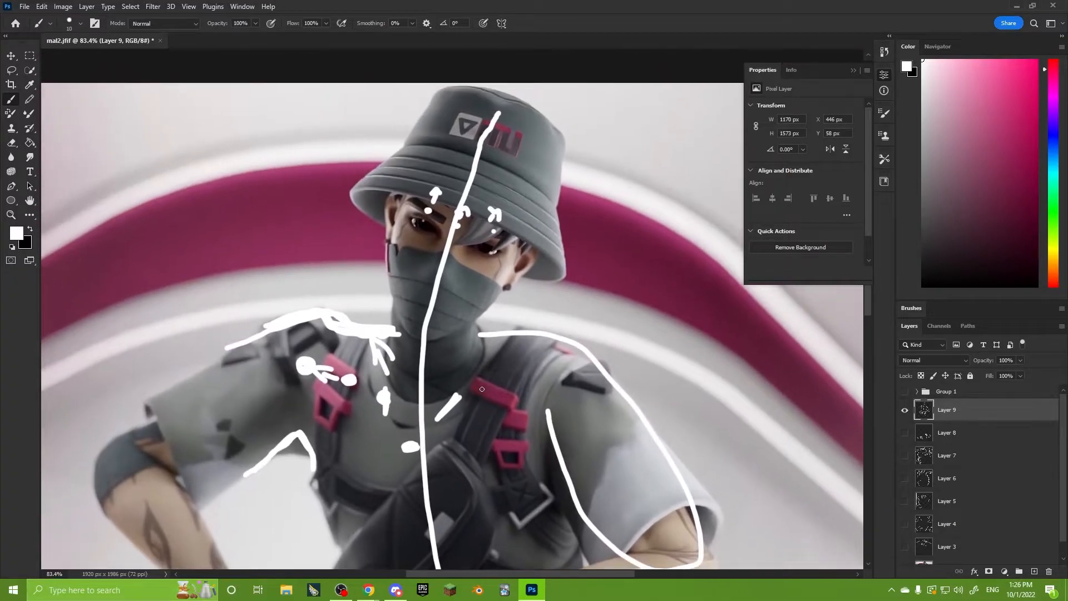
alt+scroll(449, 347, up, 2)
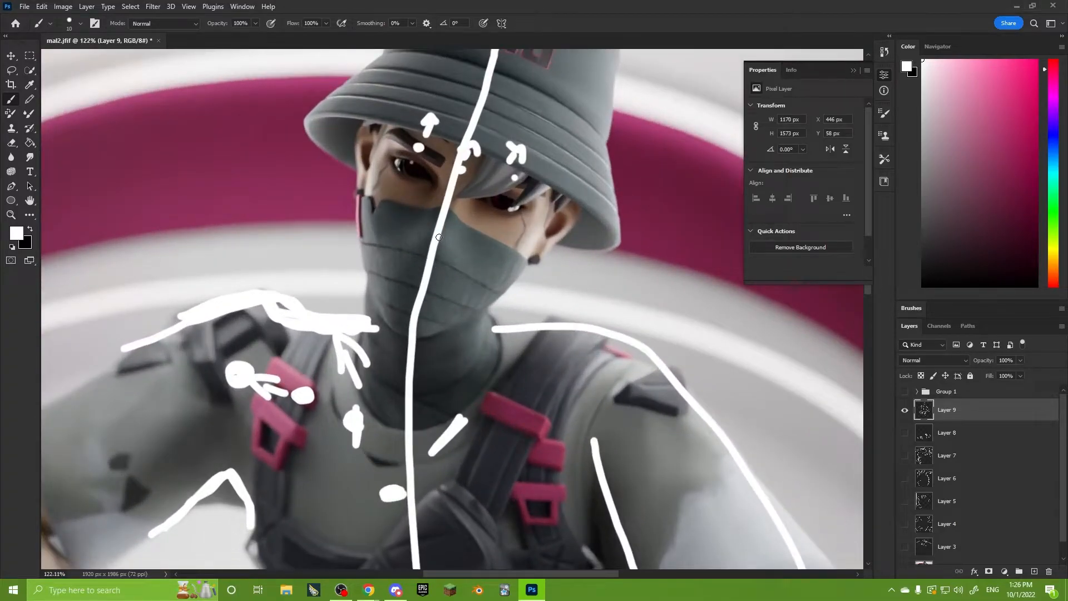
drag(635, 247, 363, 325)
drag(288, 333, 528, 307)
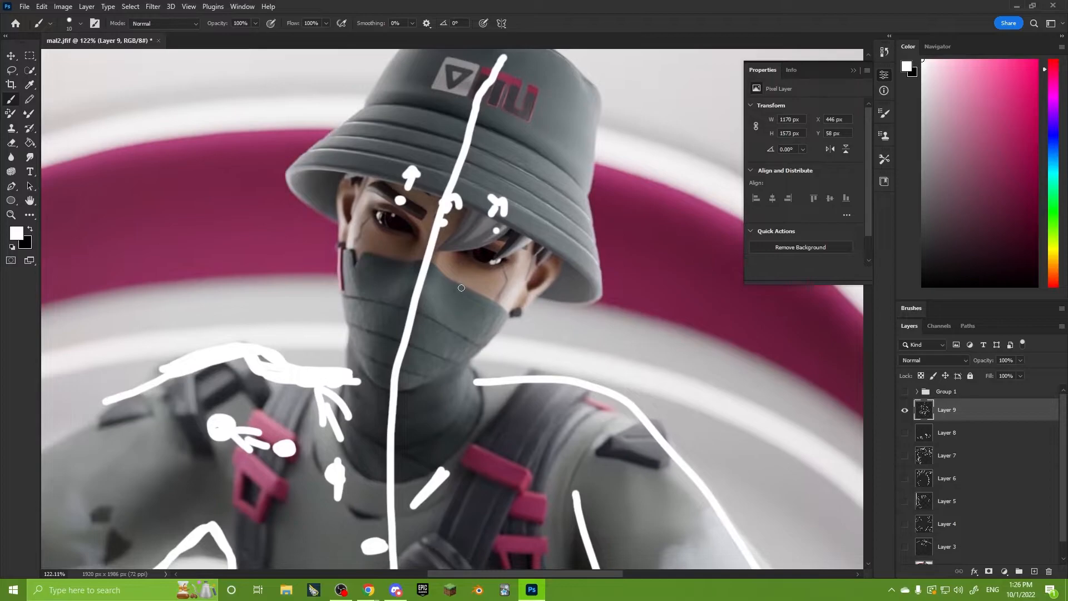
mouse_move(423, 281)
mouse_down()
mouse_move(458, 284)
mouse_move(473, 272)
mouse_up()
mouse_move(453, 274)
mouse_down()
mouse_move(481, 255)
mouse_move(482, 277)
mouse_up()
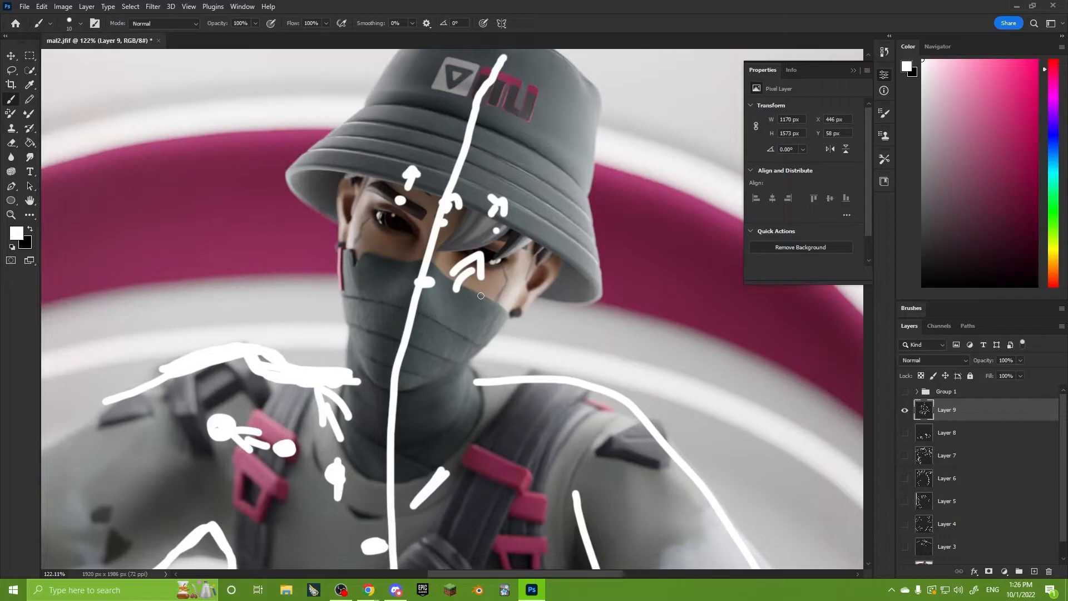
Hide the Layer 9 annotations and add a new layer.
alt+scroll(480, 295, down, 2)
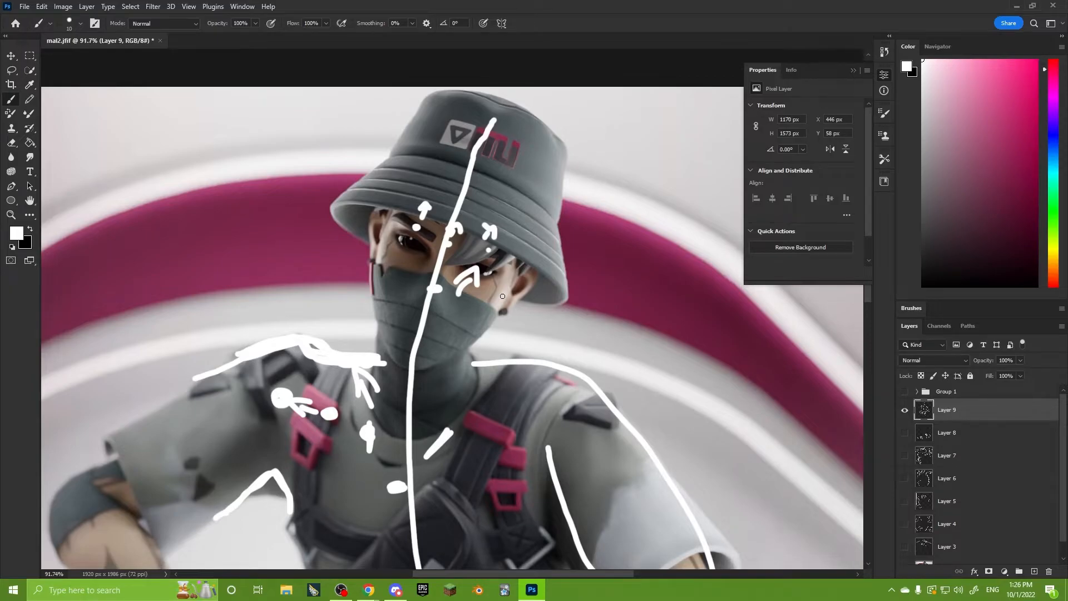
alt+scroll(503, 296, down, 1)
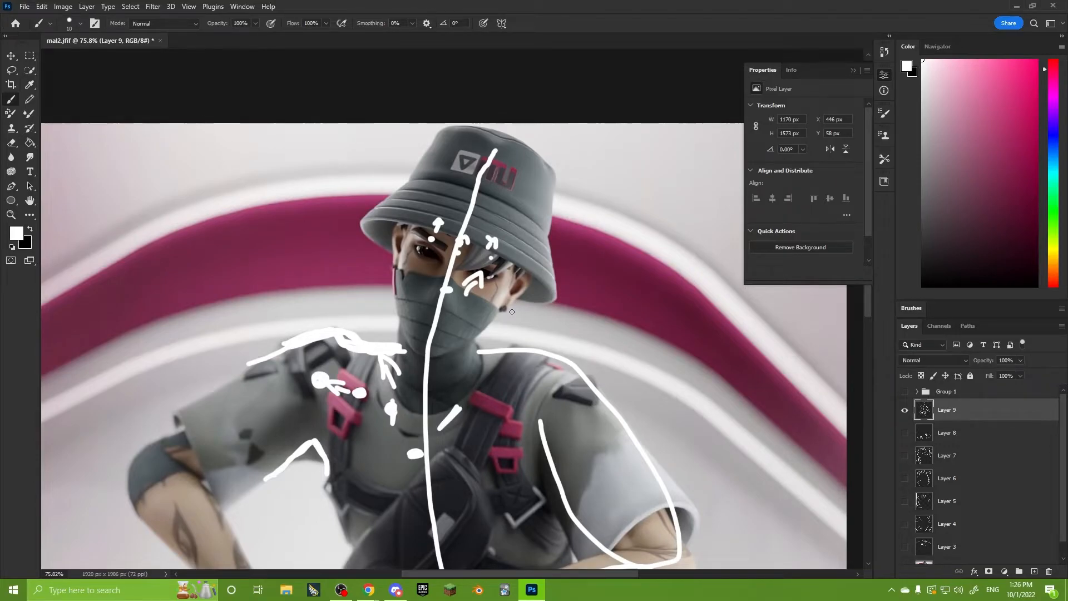
alt+scroll(512, 311, down, 5)
drag(582, 413, 529, 262)
alt+scroll(565, 306, down, 1)
drag(569, 310, 570, 318)
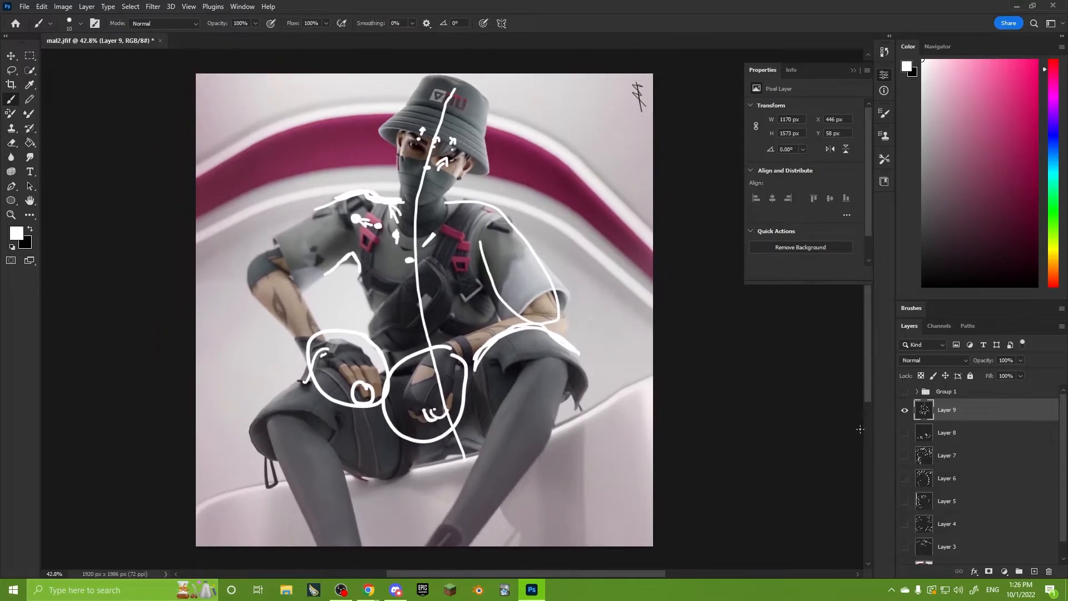
click(906, 416)
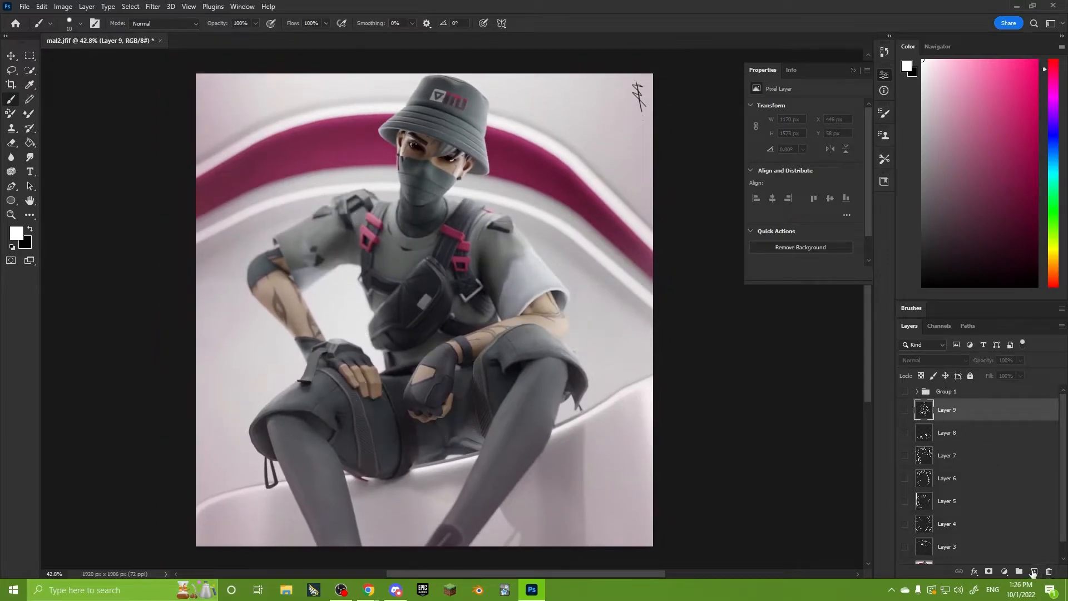
click(1035, 571)
alt+scroll(590, 406, down, 1)
alt+scroll(607, 409, up, 1)
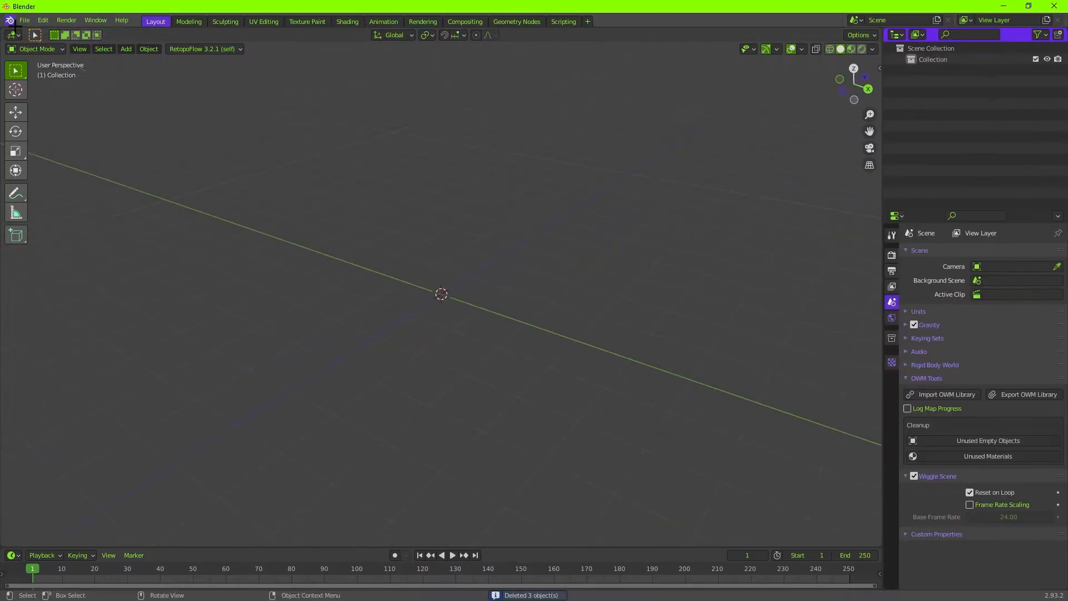
Switch to Blender, import the OWM library for the hooded character, and set the colour management look to Medium High Contrast.
click(947, 394)
click(696, 452)
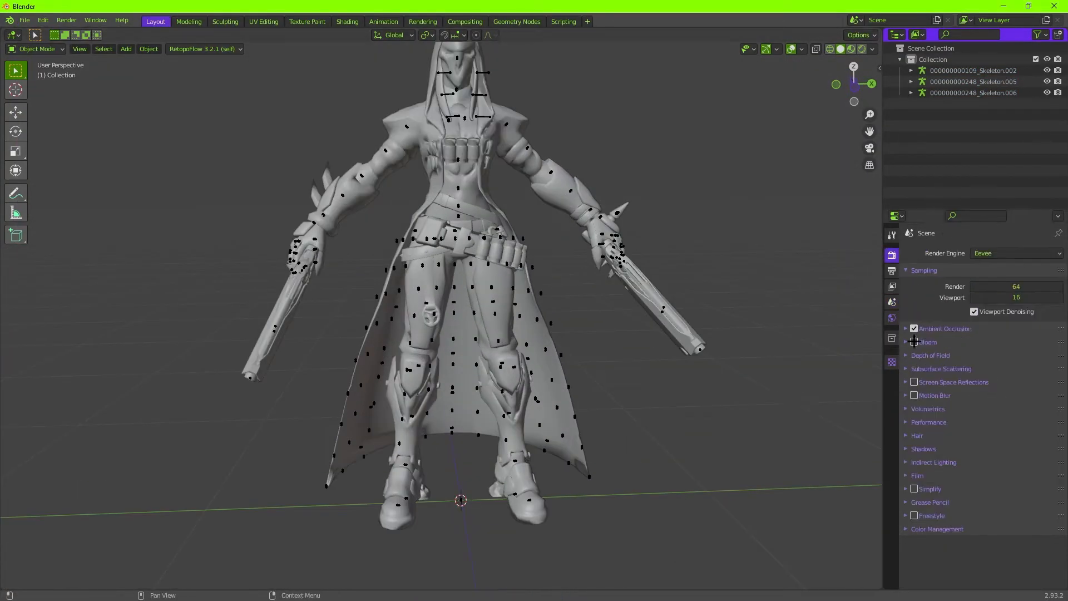
click(1016, 525)
click(1010, 475)
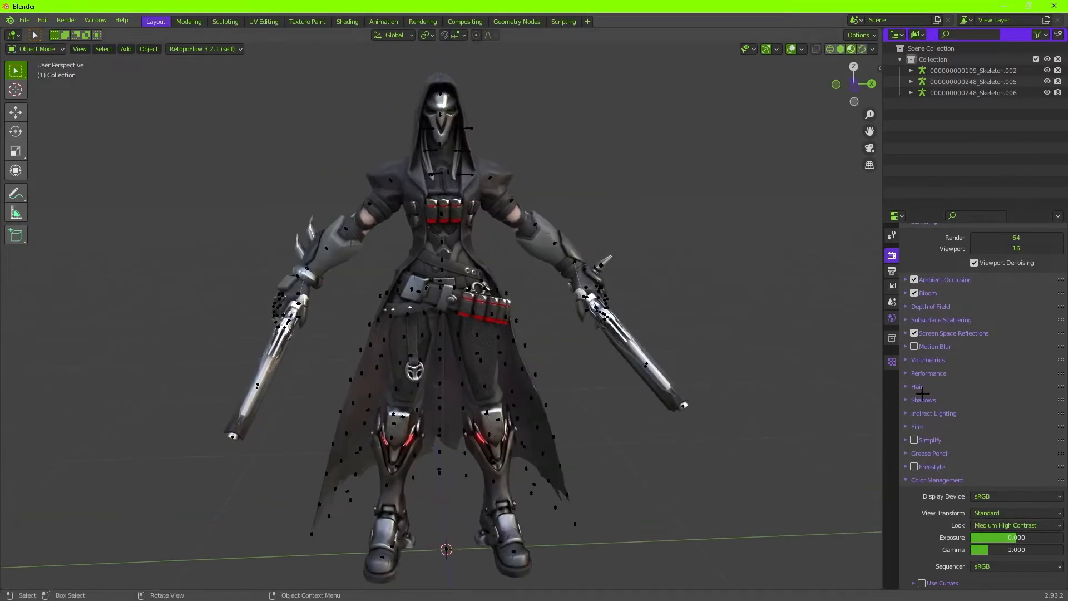
Add a camera, place it in front of the character and straighten its rotation.
scroll(374, 429, up, 3)
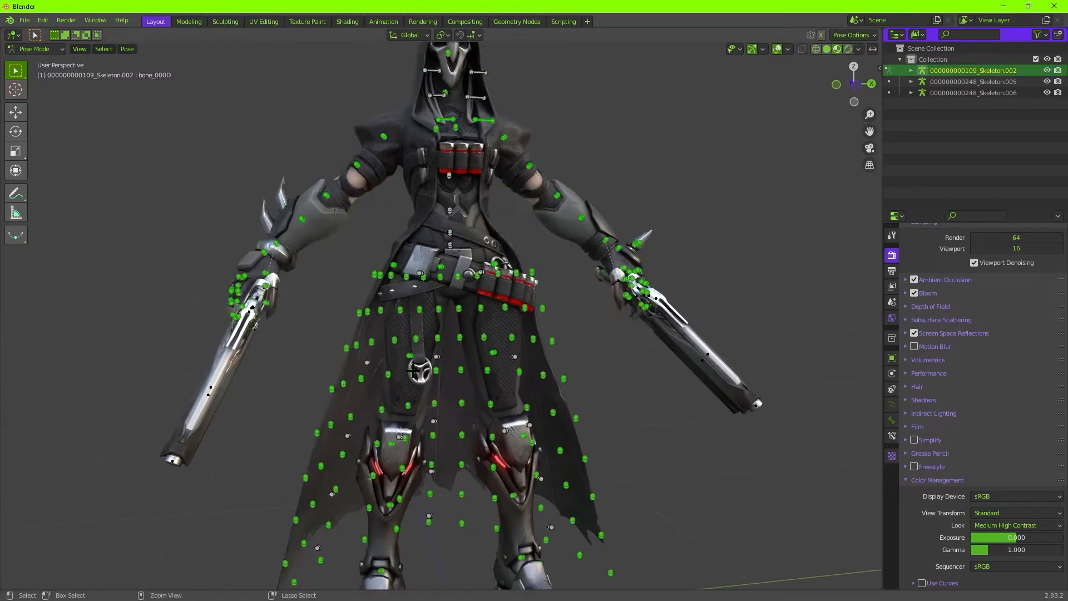
scroll(433, 359, up, 3)
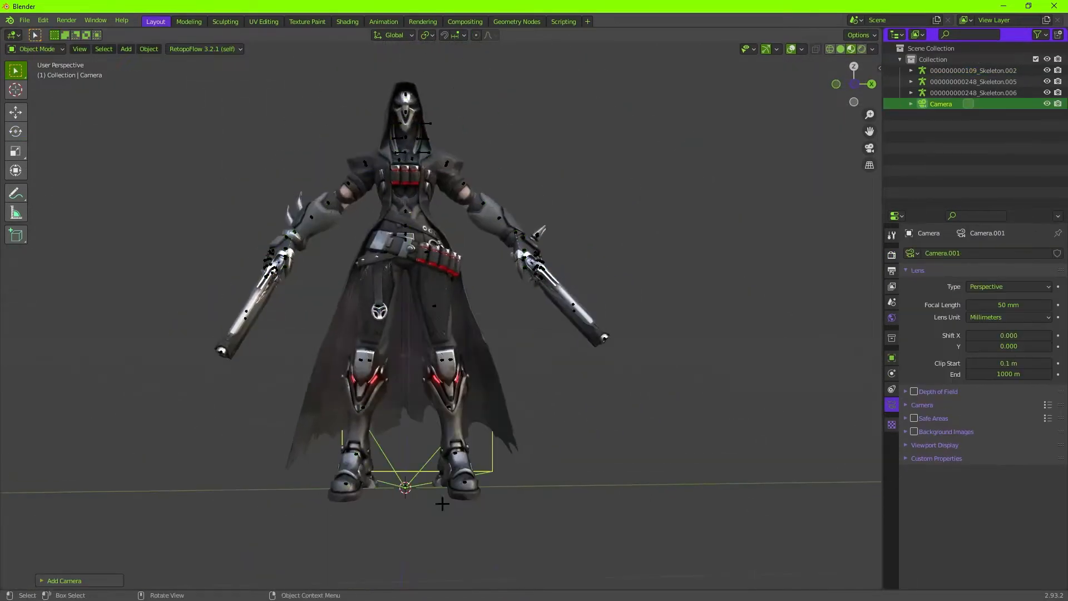
scroll(423, 301, down, 1)
click(144, 291)
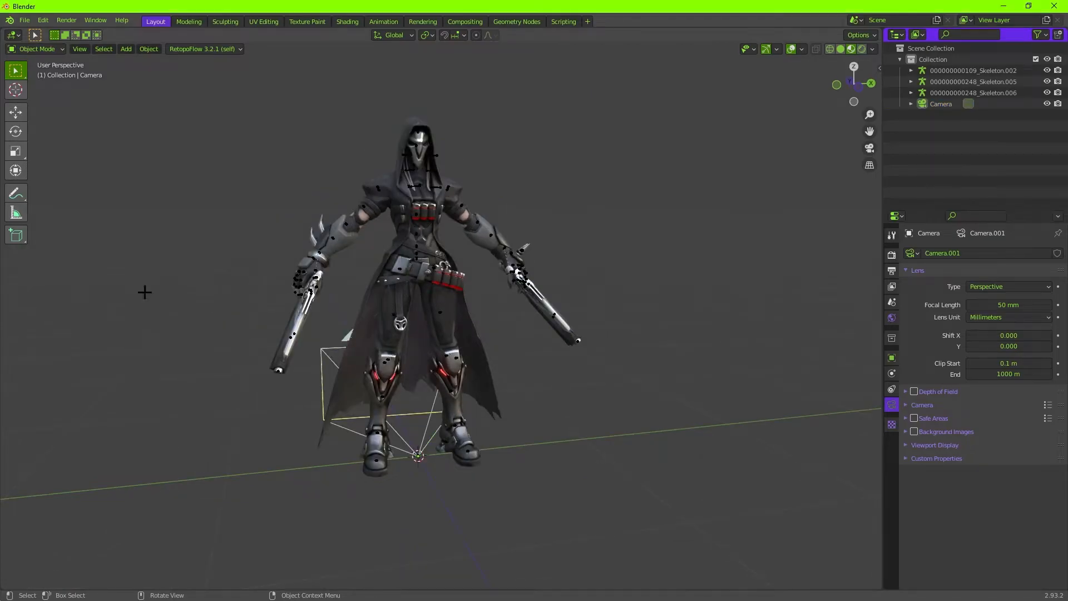
click(534, 406)
click(496, 400)
key(g)
click(568, 352)
key(n)
drag(803, 158, 829, 158)
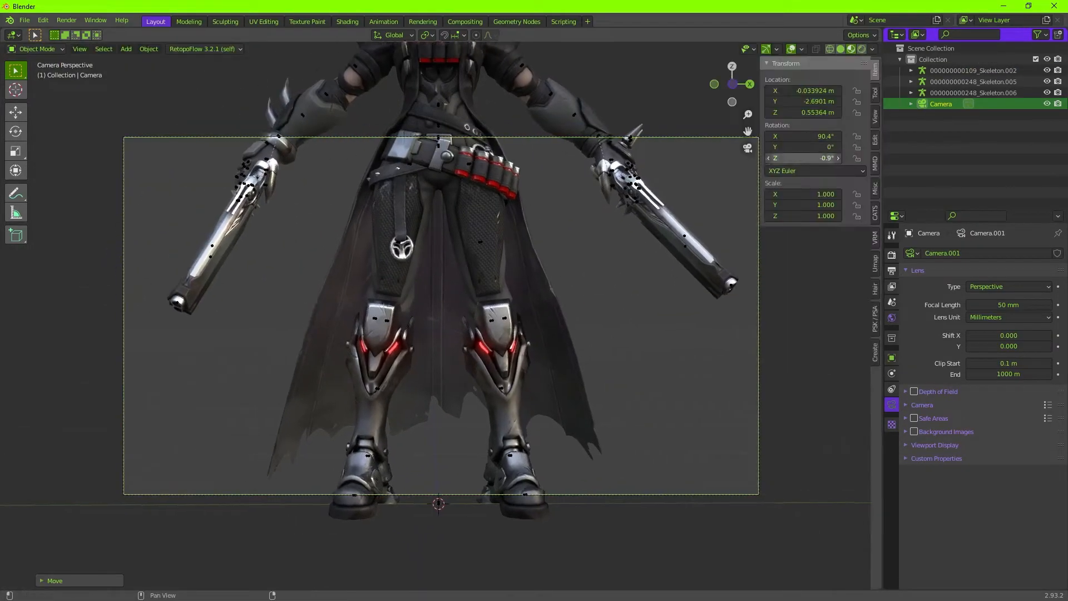
Set the render output to 16-bit colour depth, 0% compression and a horizontal resolution of 1315 px.
click(892, 271)
click(1039, 514)
drag(990, 526, 971, 526)
drag(1016, 267, 979, 266)
Lock the camera to the view, frame the whole character from a slight angle and set the focal length to 43 mm.
click(876, 117)
click(812, 202)
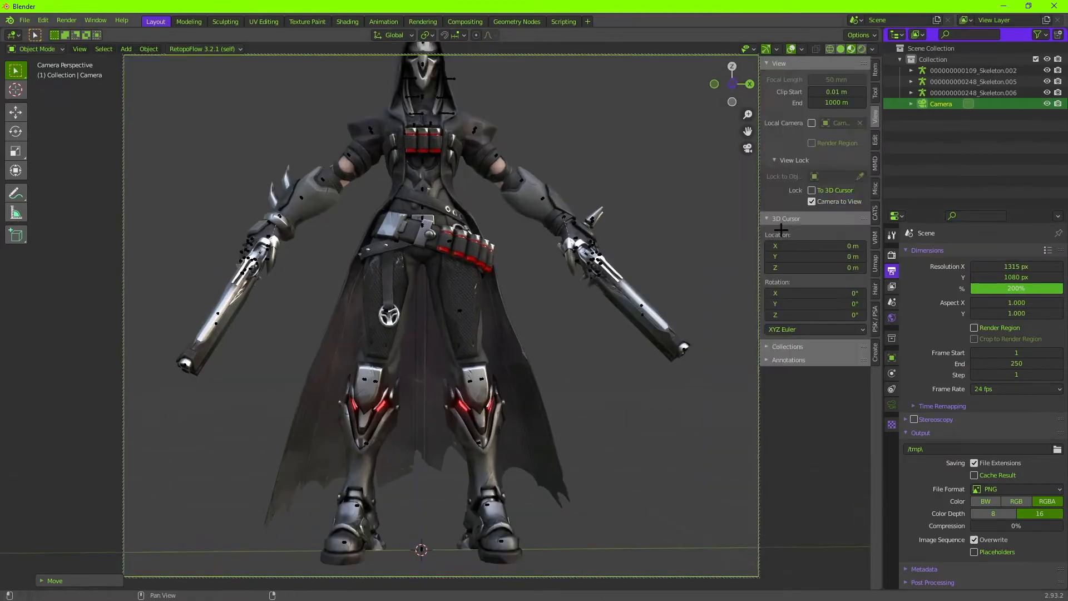
middle_drag(673, 383, 629, 359)
click(892, 404)
drag(1009, 305, 990, 305)
middle_drag(635, 362, 627, 357)
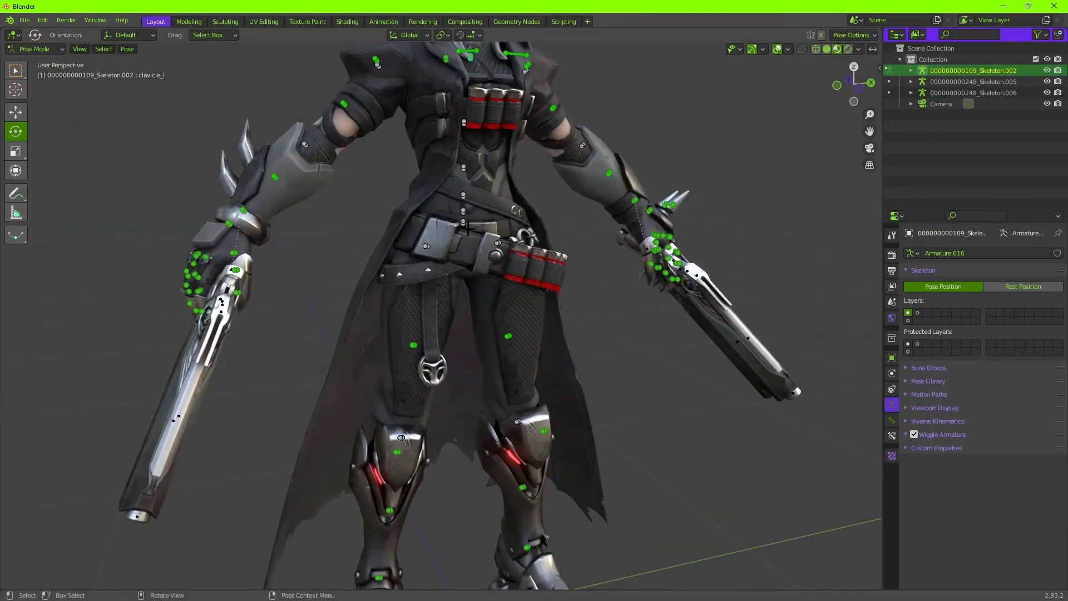
Pose the character in a squat and sort the model and weapons into collections named gabrielle and guns.
key(g)
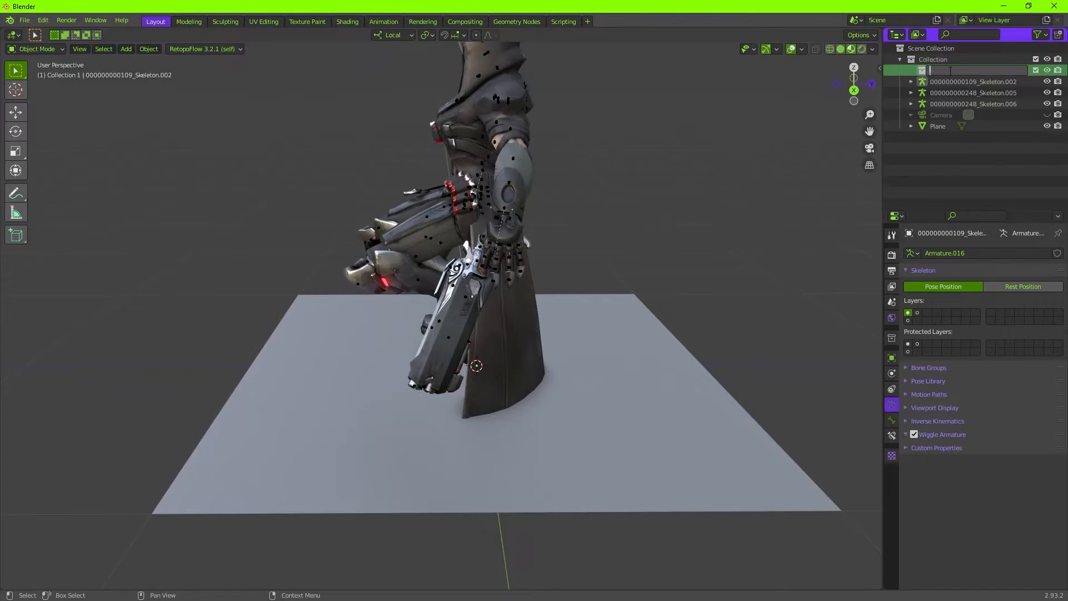
key(m)
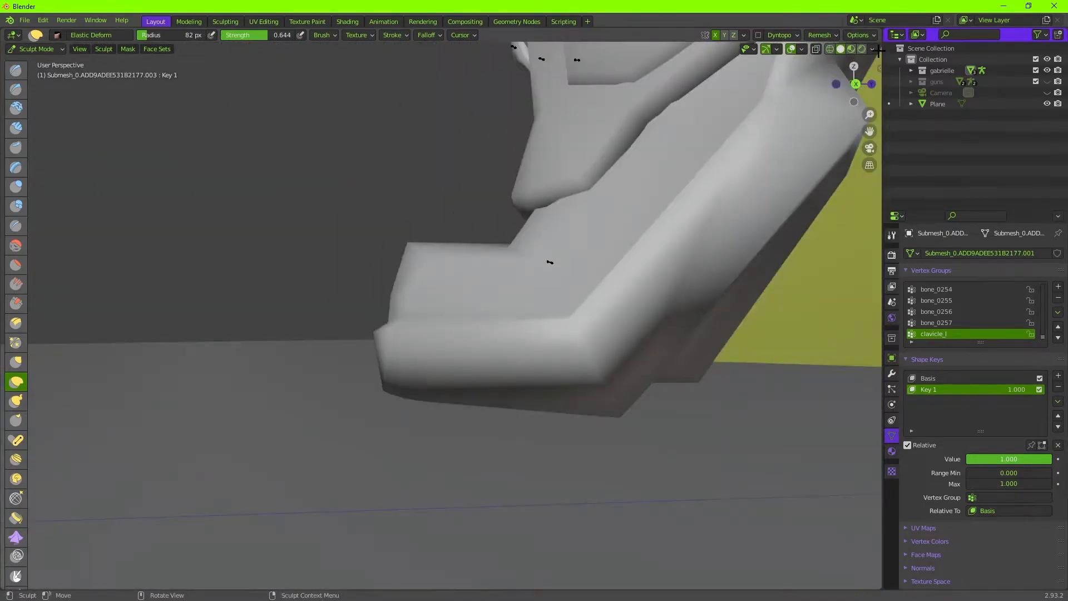
Adjust the viewport shading and reshape the cape's lower hem and the shoes with the Elastic Deform brush.
click(872, 49)
click(901, 102)
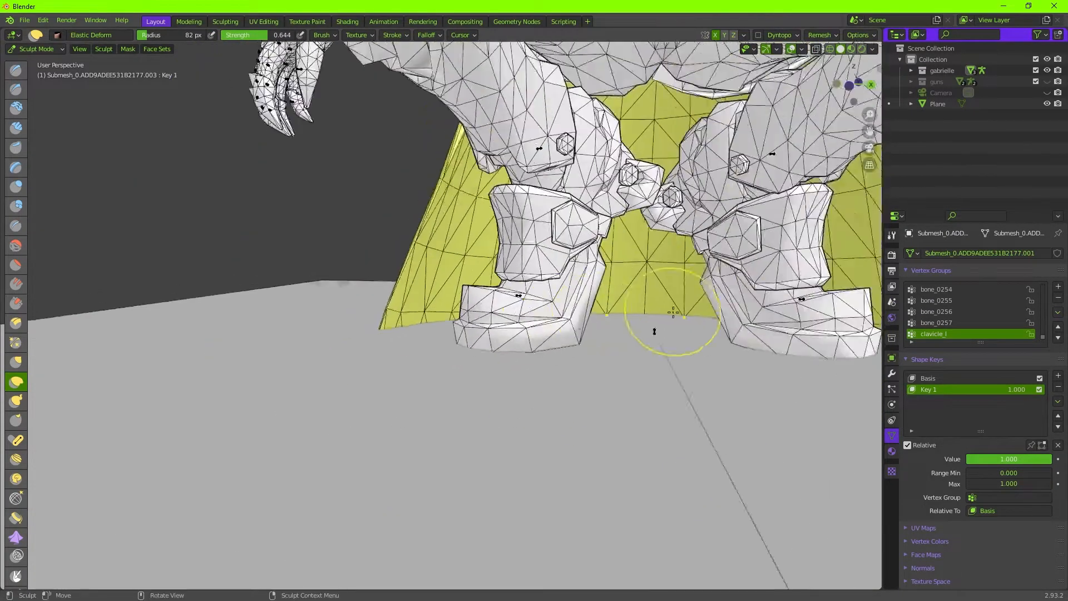
middle_drag(673, 313, 548, 225)
middle_drag(630, 367, 369, 363)
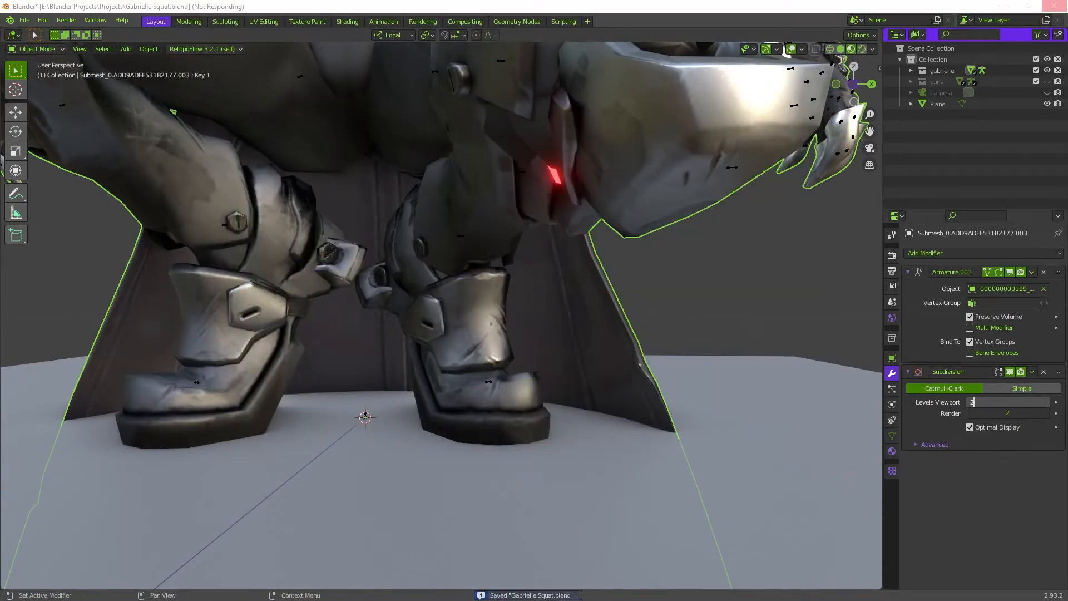
Set the body mesh's subdivision level to 3 and reshape the armoured legs with Elastic Deform on a second shape key.
double_click(993, 402)
text(3)
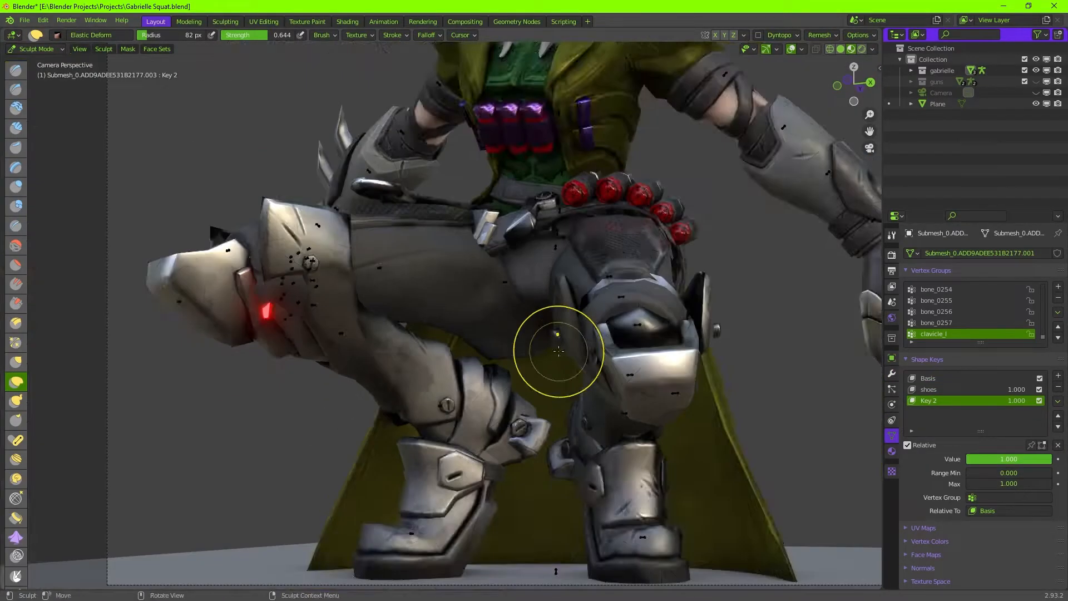
key(a)
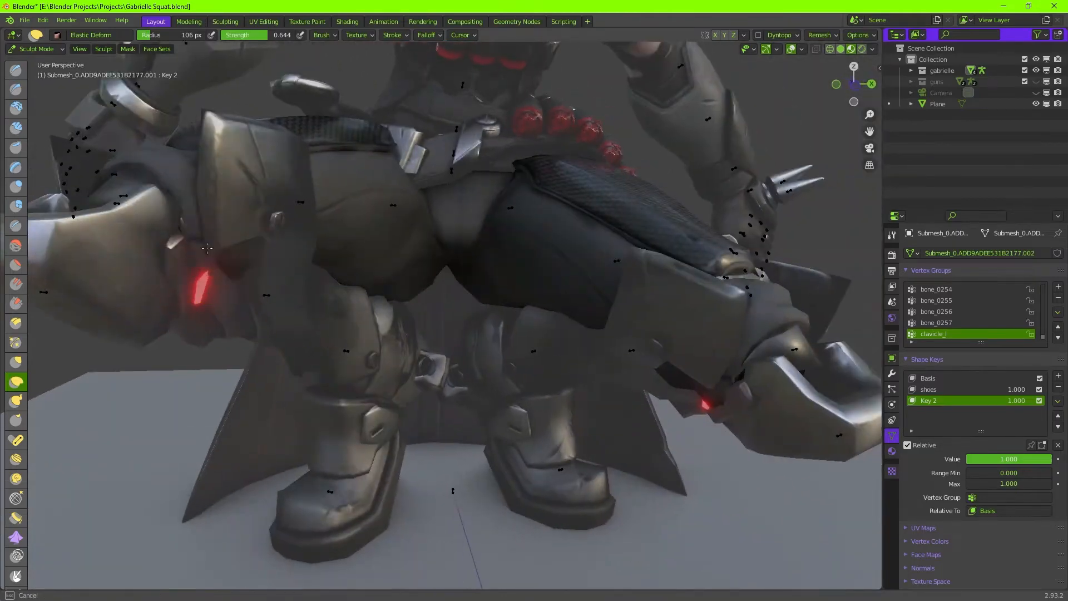
middle_drag(311, 289, 548, 196)
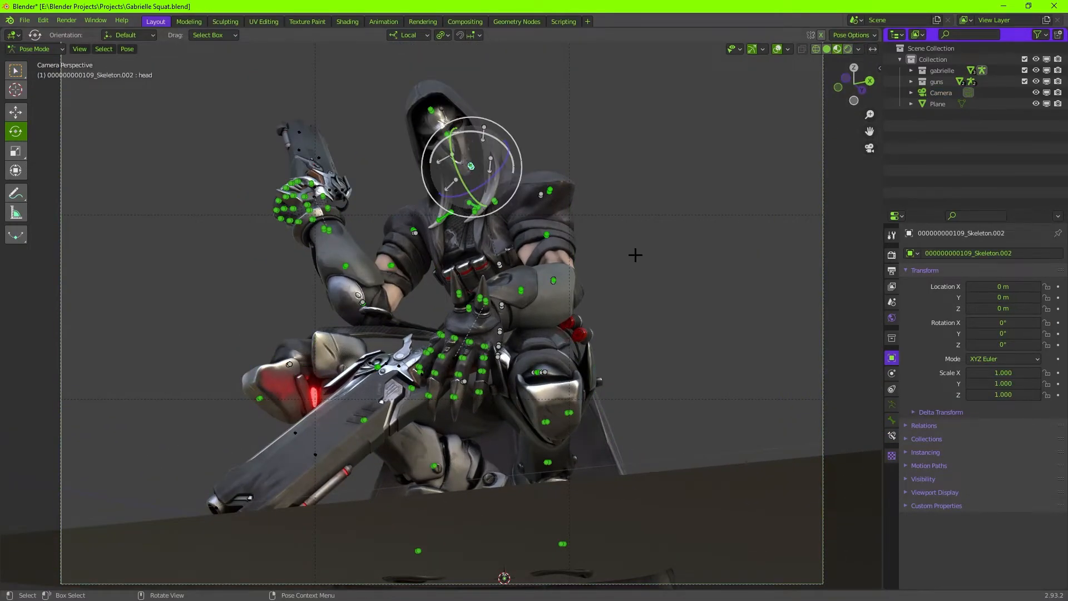
Rotate the head bone and the gun held over the knee, and return to the camera view.
drag(466, 179, 484, 175)
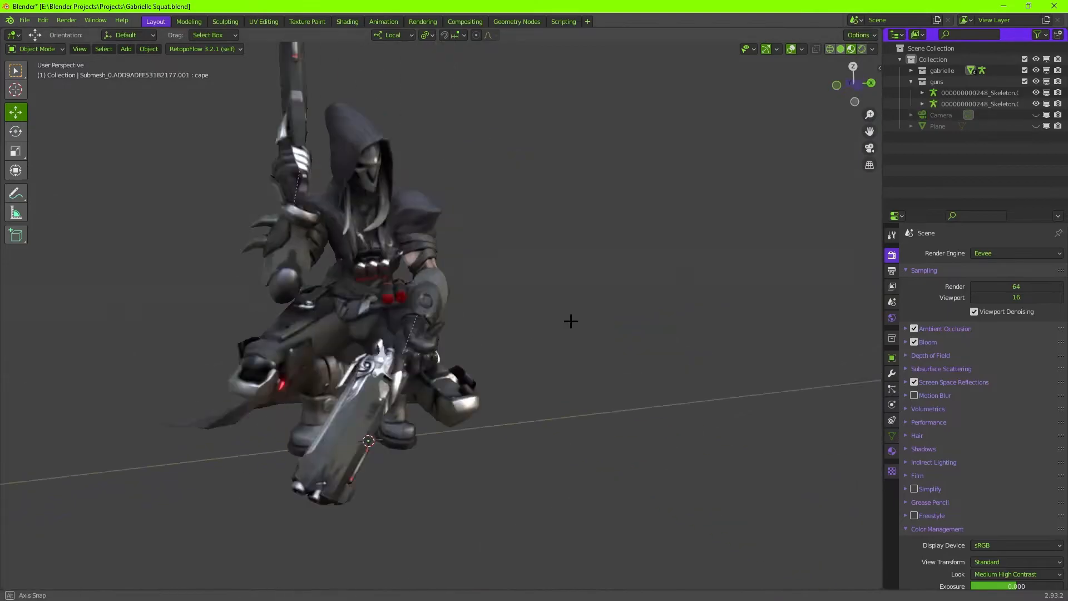
key(KP_0)
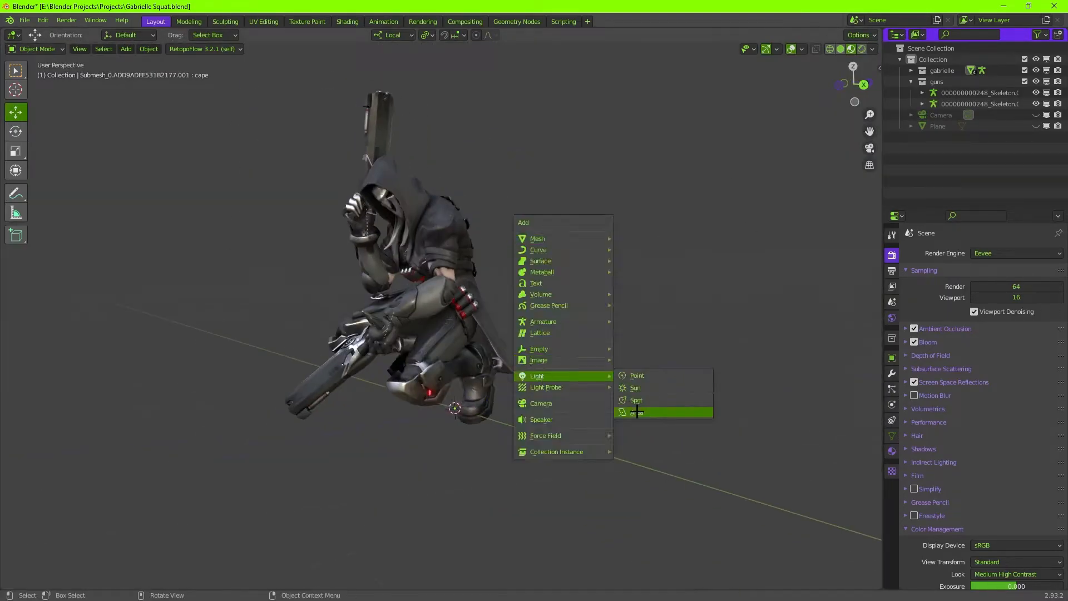
Add a disk-shaped 10.3 W area light and move it above and beside the character.
click(637, 412)
key(g)
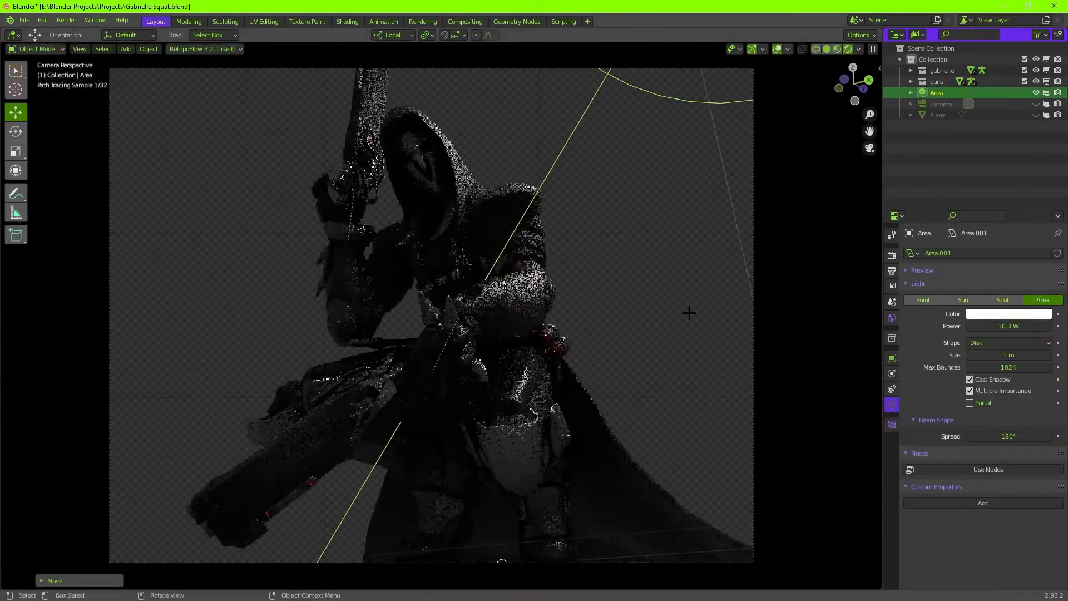
Give the 10 W point lights beside the character a red rim-light colour.
click(1005, 314)
drag(994, 206, 994, 212)
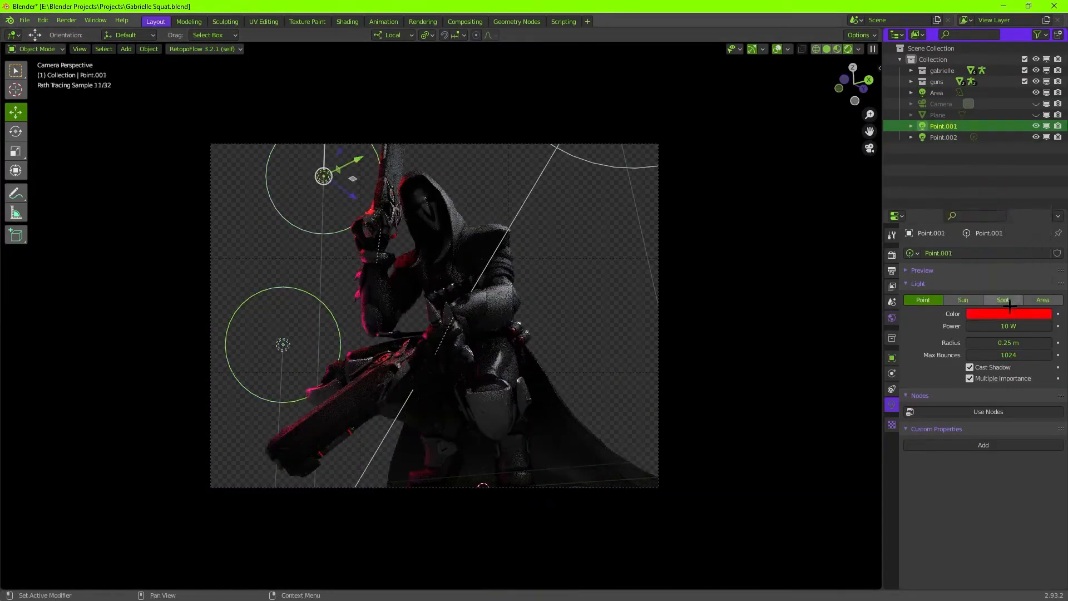
click(1010, 313)
drag(1005, 243, 1014, 242)
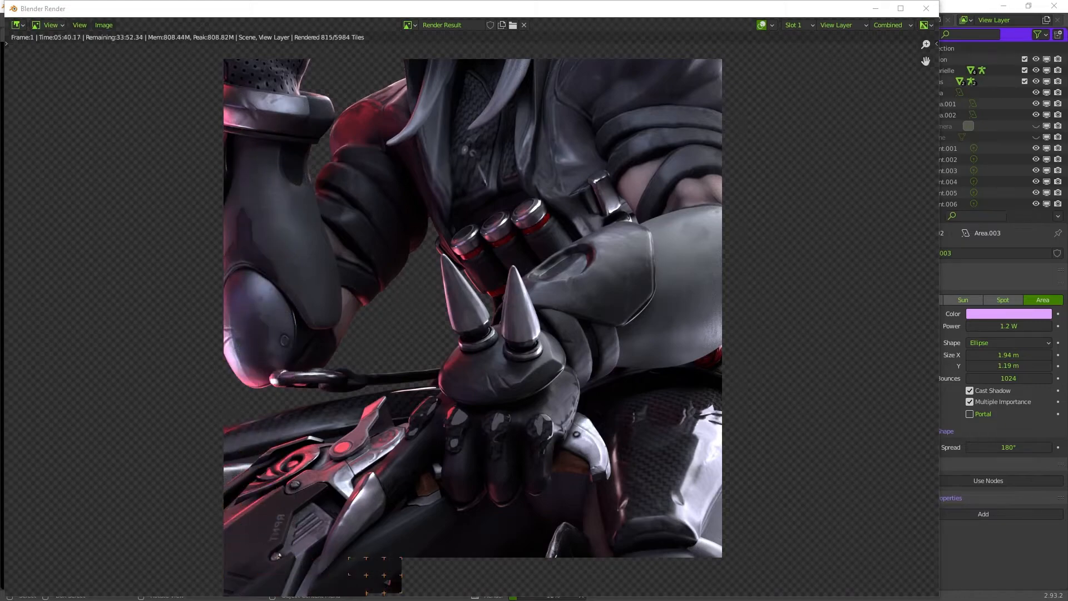
Review the finished render and insert a Color Correction node between the Render Layers and Glare nodes.
scroll(472, 314, down, 3)
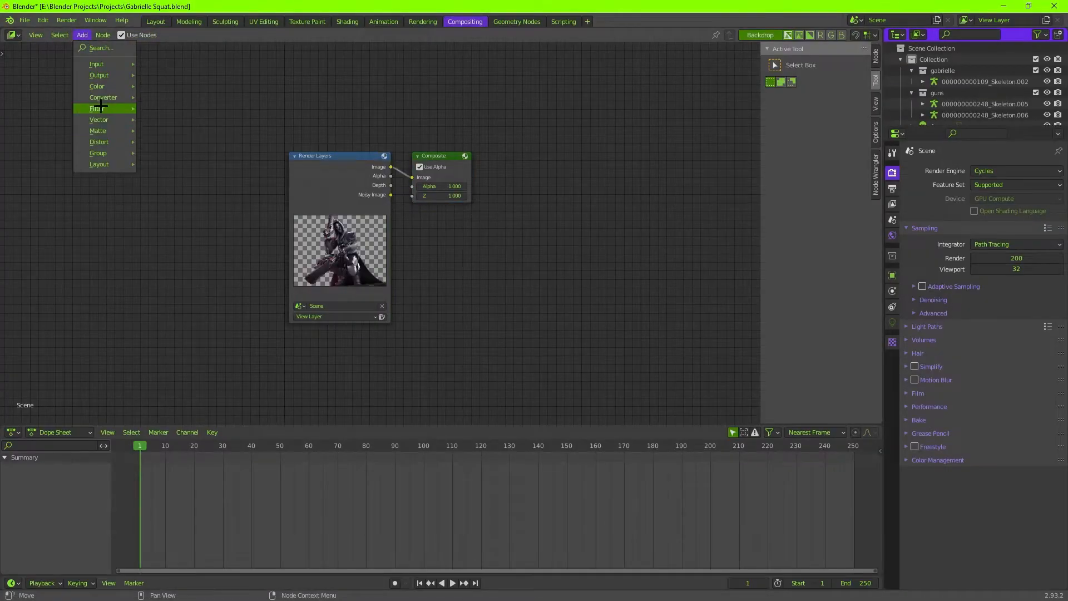
mouse_move(96, 105)
click(179, 229)
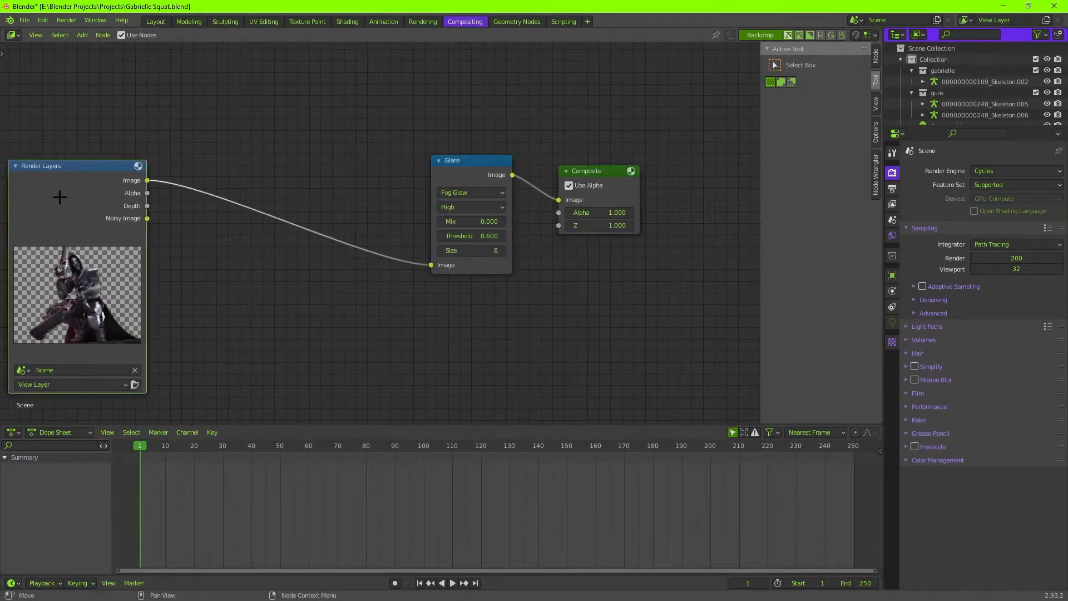
key(shift+a)
click(205, 193)
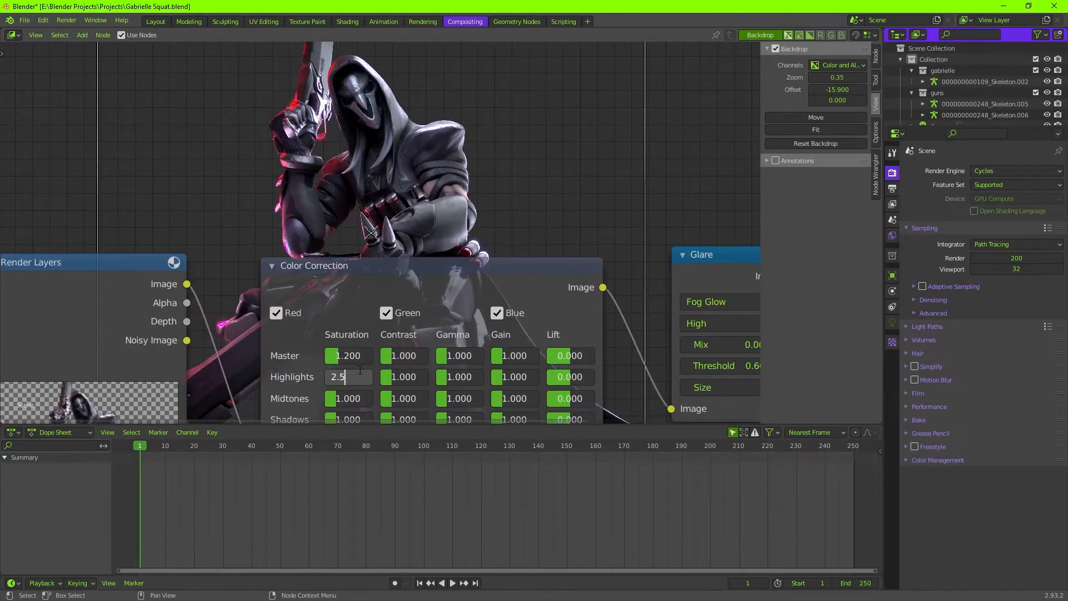
Set the Color Correction node's saturation to 2.5 for the highlights and 1.1 for the midtones.
middle_drag(351, 350, 356, 395)
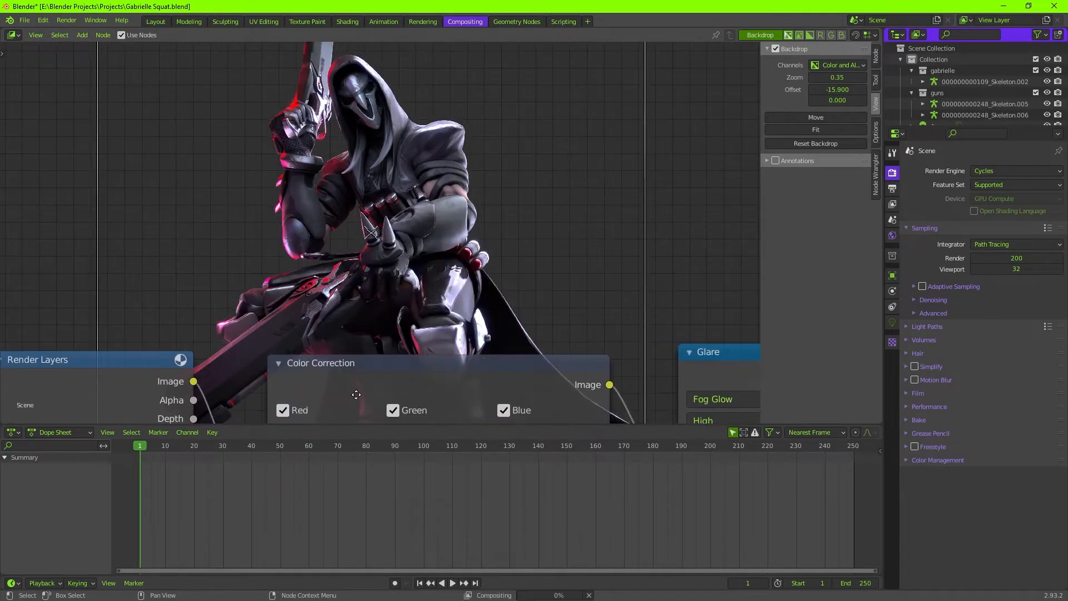
middle_drag(376, 351, 262, 302)
double_click(381, 327)
text(1.1)
key(Return)
middle_drag(406, 294, 406, 369)
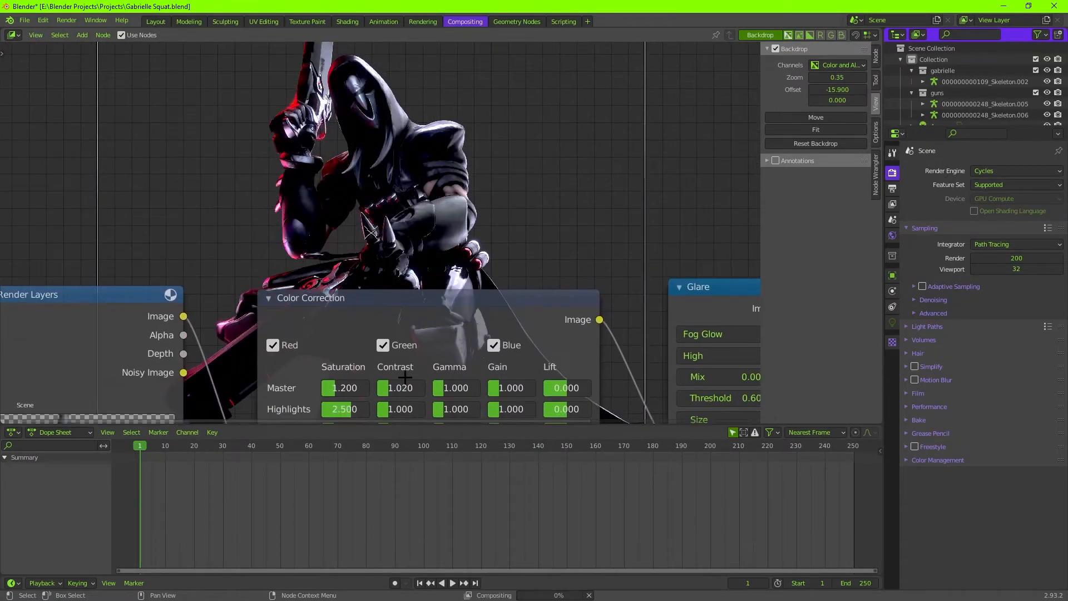
Set the Color Correction node's master contrast to 1.01 and check the result on the backdrop.
scroll(405, 378, down, 3)
middle_drag(442, 339, 410, 320)
scroll(361, 311, up, 1)
scroll(423, 278, down, 6)
middle_drag(423, 233, 434, 390)
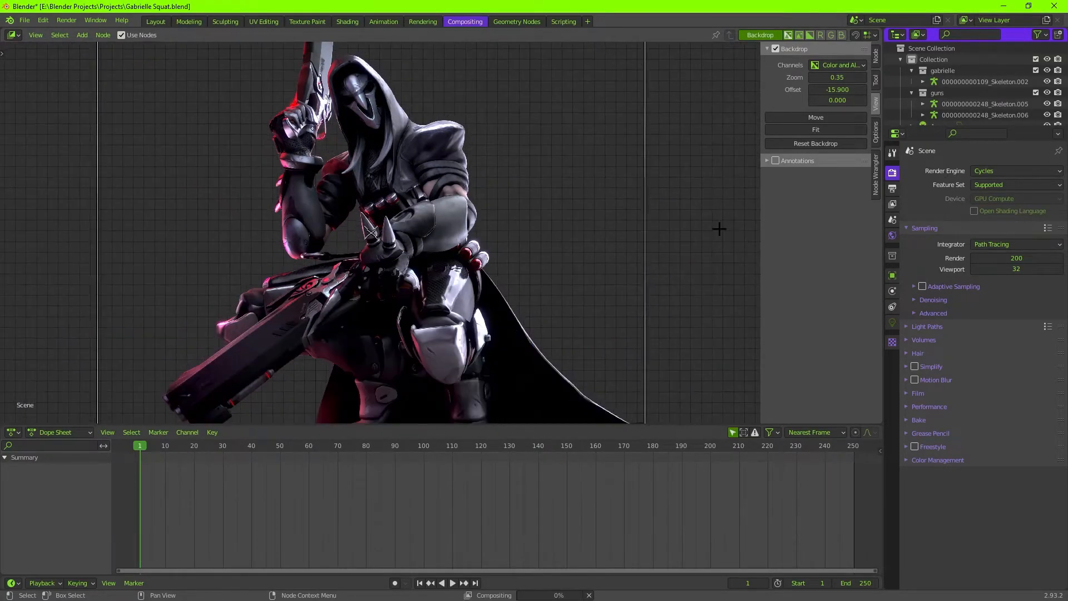
Set the backdrop zoom to 0.33 and the Color Correction node's shadows saturation to 0.8.
drag(838, 78, 829, 77)
middle_drag(656, 329, 656, 174)
scroll(423, 334, up, 6)
middle_drag(423, 357, 417, 240)
double_click(370, 313)
text(.8)
key(Return)
middle_drag(479, 205, 469, 329)
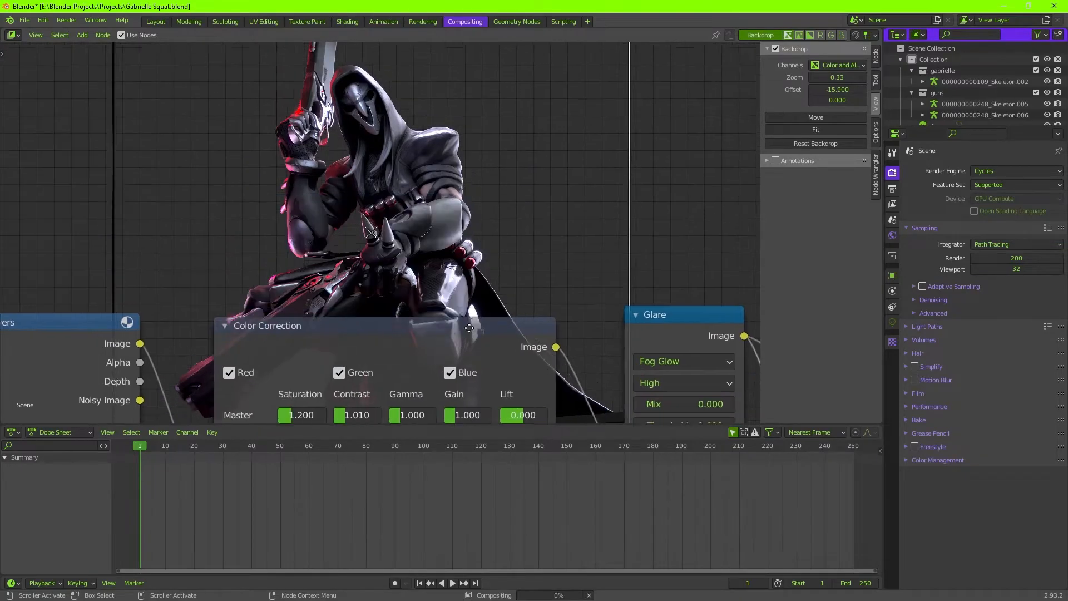
Set the Color Correction node's highlights contrast to 0.9.
scroll(469, 329, down, 1)
middle_drag(445, 209, 442, 324)
middle_drag(362, 295, 395, 167)
scroll(405, 267, up, 2)
drag(395, 268, 406, 267)
key(shift+a)
middle_drag(393, 229, 429, 343)
key(Escape)
Try highlights gamma values of 2.9 and 4 in the Color Correction node.
double_click(429, 371)
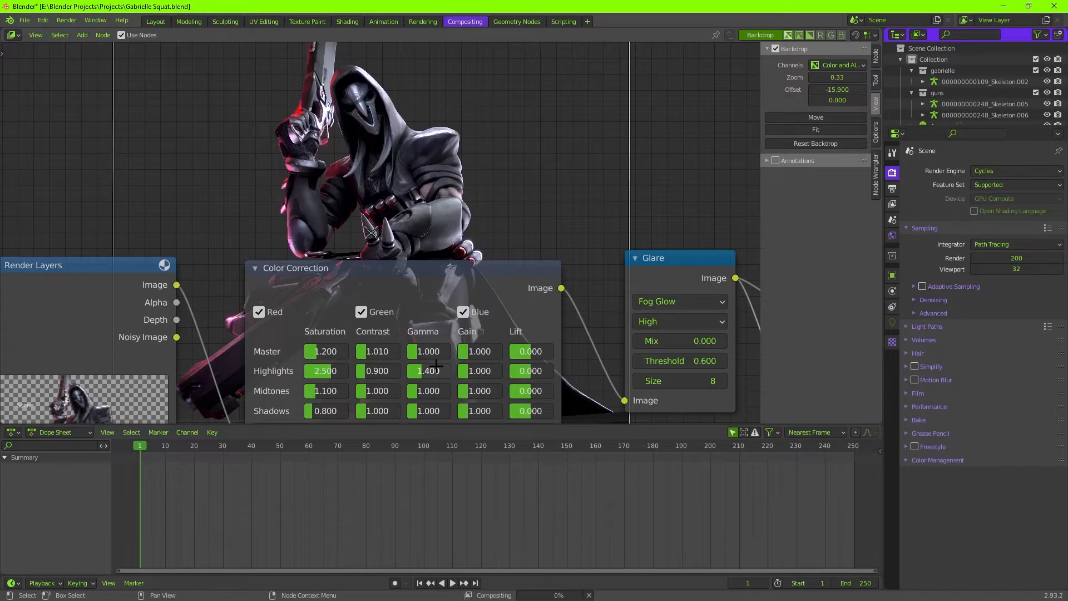
text(2.9)
key(Return)
middle_drag(396, 269, 396, 416)
middle_drag(461, 420, 463, 266)
double_click(432, 357)
text(4)
key(Return)
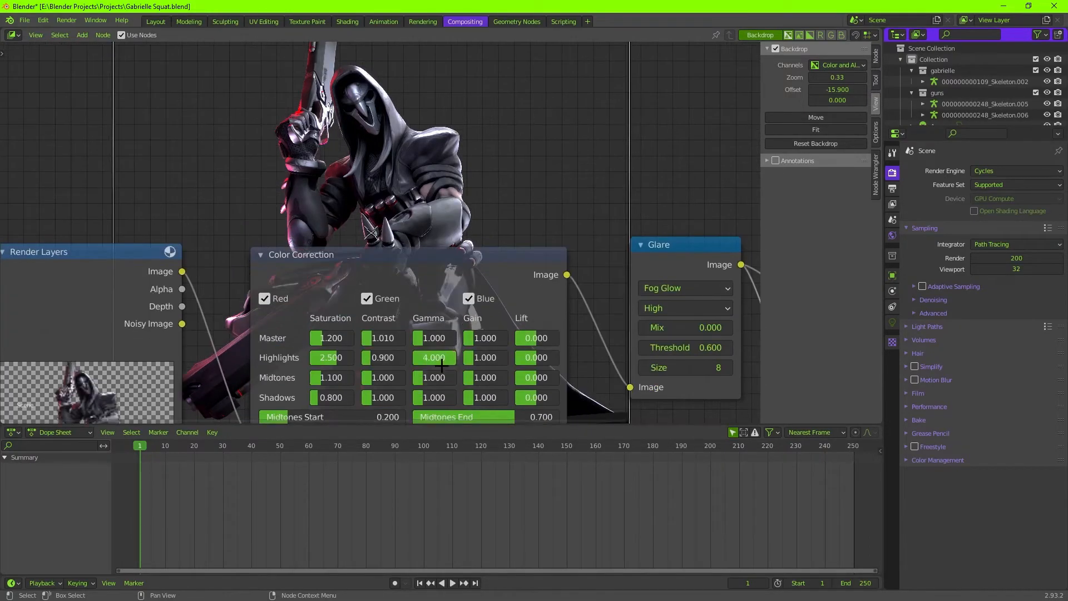
Reset the highlights gamma to 1 and set the lift to 1 for highlights, 0.16 for midtones and -0.175 for shadows.
mouse_move(455, 372)
middle_down()
mouse_move(447, 456)
mouse_move(442, 380)
middle_up()
drag(523, 365, 548, 365)
middle_drag(515, 243, 534, 219)
click(538, 353)
drag(544, 362, 561, 363)
middle_drag(529, 278, 501, 281)
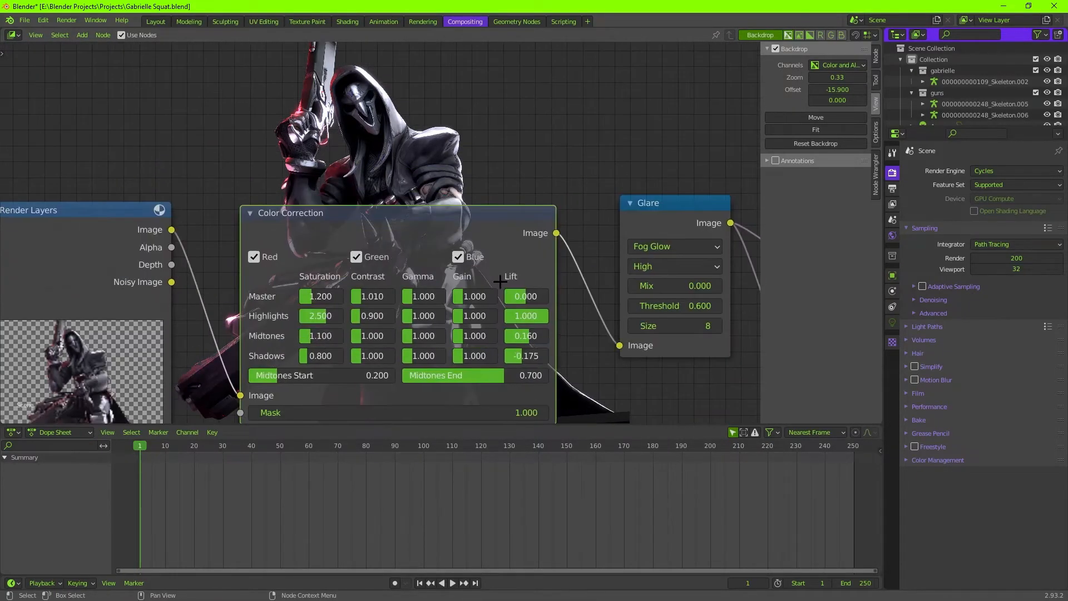
Set the Color Correction node's gamma to 1.1 for highlights, 1.4 for midtones and 0.9 for shadows.
drag(411, 336, 427, 336)
middle_drag(421, 336, 444, 349)
drag(452, 349, 438, 349)
mouse_move(439, 349)
middle_down()
mouse_move(441, 502)
mouse_move(441, 363)
middle_up()
drag(440, 343, 442, 342)
middle_drag(442, 356, 442, 55)
Reset the shadows lift to 0 and set Midtones Start to 0.431 and Midtones End to 0.
middle_drag(501, 383, 501, 178)
mouse_move(556, 195)
middle_down()
mouse_move(560, 400)
mouse_move(561, 194)
middle_up()
mouse_move(582, 117)
middle_down()
mouse_move(589, 322)
mouse_move(586, 105)
middle_up()
drag(493, 377, 495, 385)
Insert a Mix node set to Multiply with a pale blue colour between the Color Correction and Glare nodes.
middle_drag(510, 197, 496, 385)
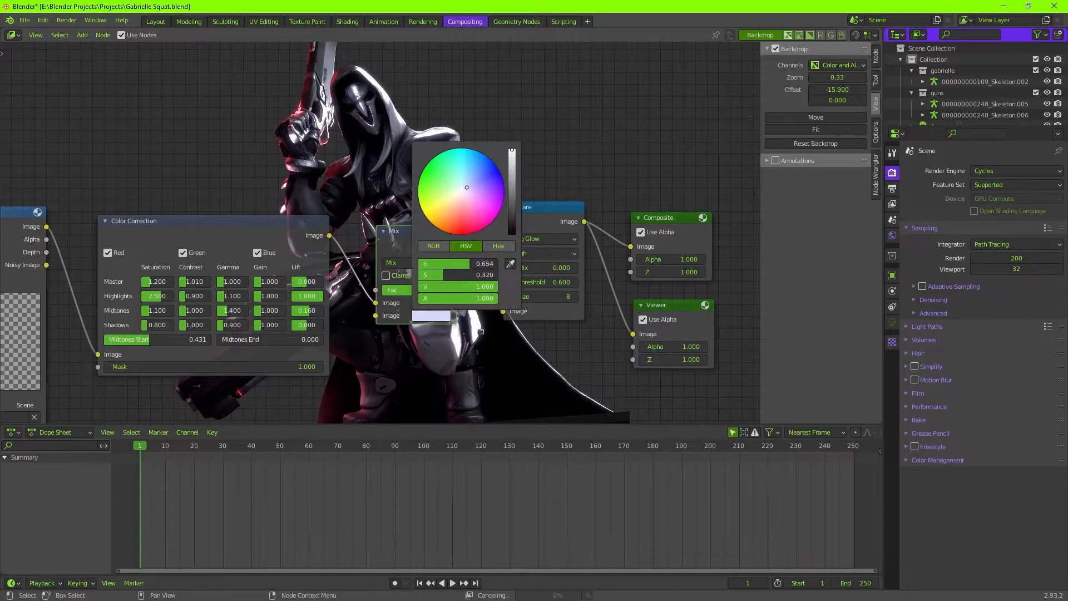
middle_drag(356, 159, 360, 204)
middle_drag(368, 252, 410, 115)
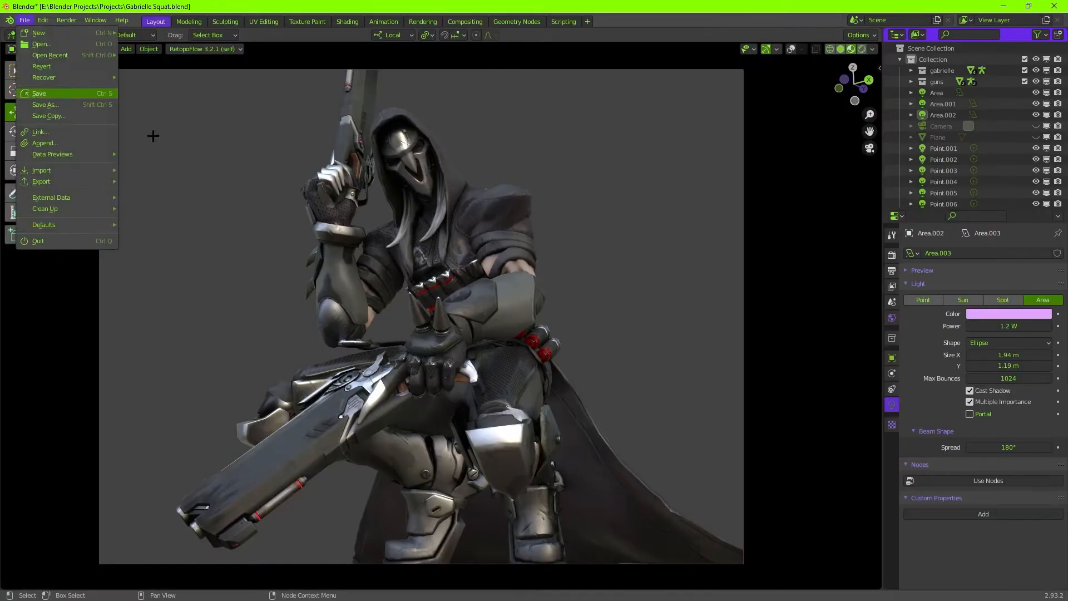
Return to the 3D scene and put the character's skeleton into Pose Mode with bone_0005 selected.
key(shift+grave)
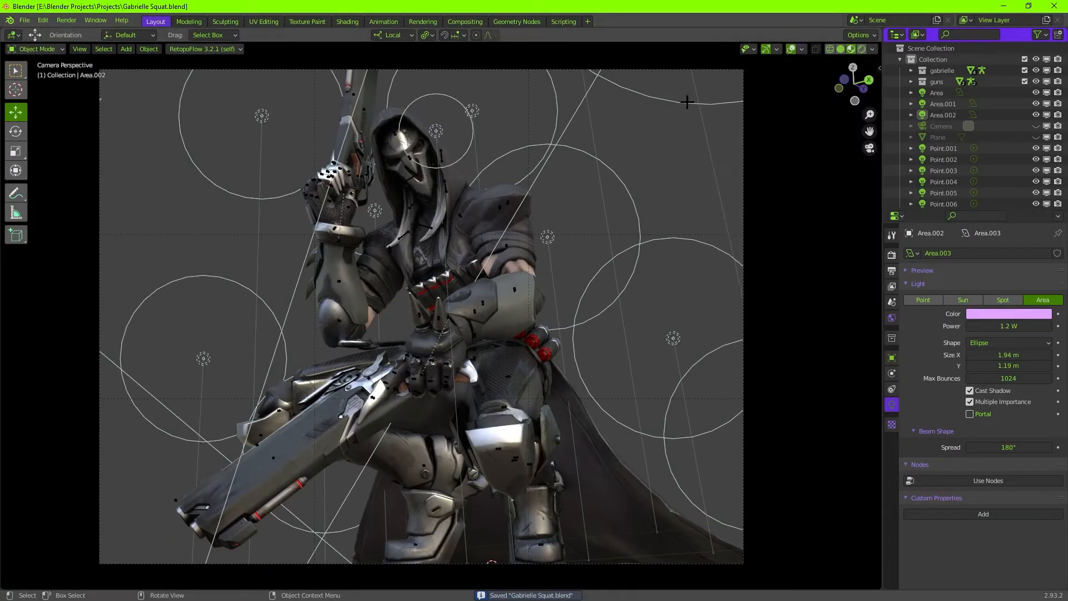
key(w)
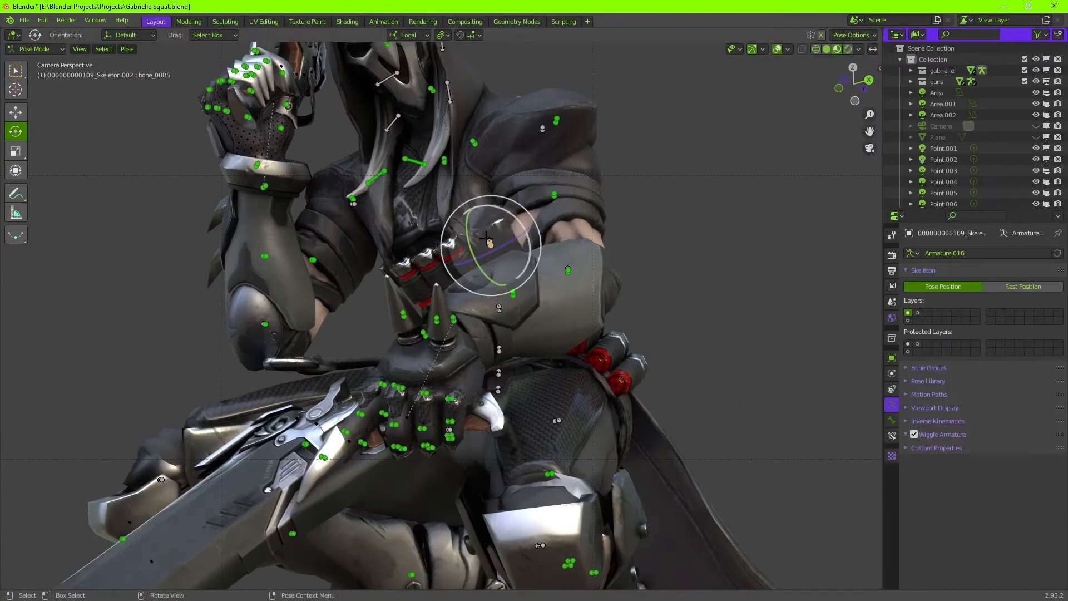
scroll(483, 253, down, 3)
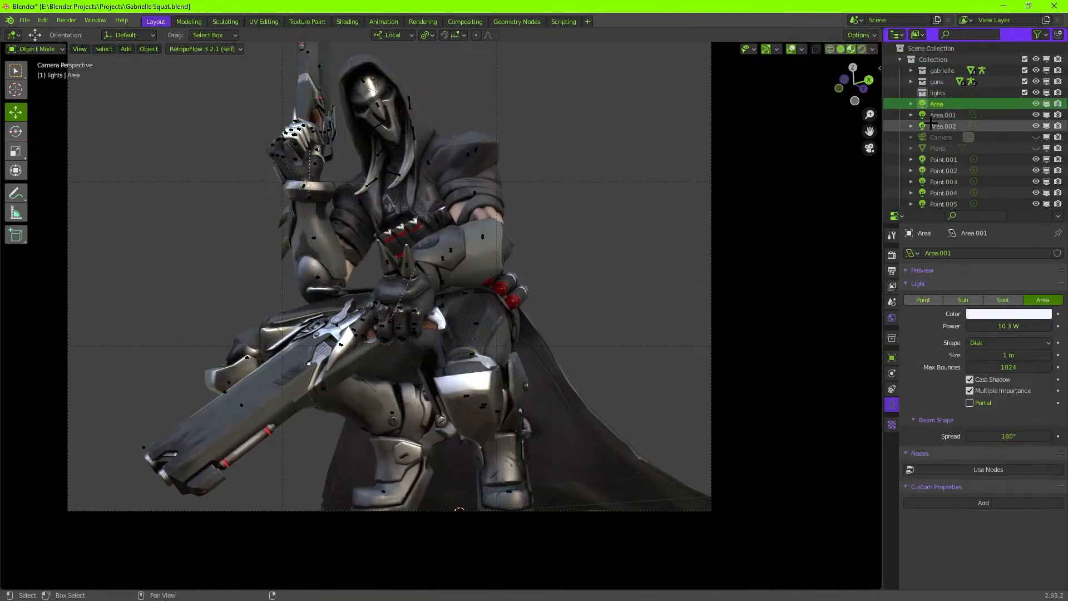
scroll(996, 147, down, 2)
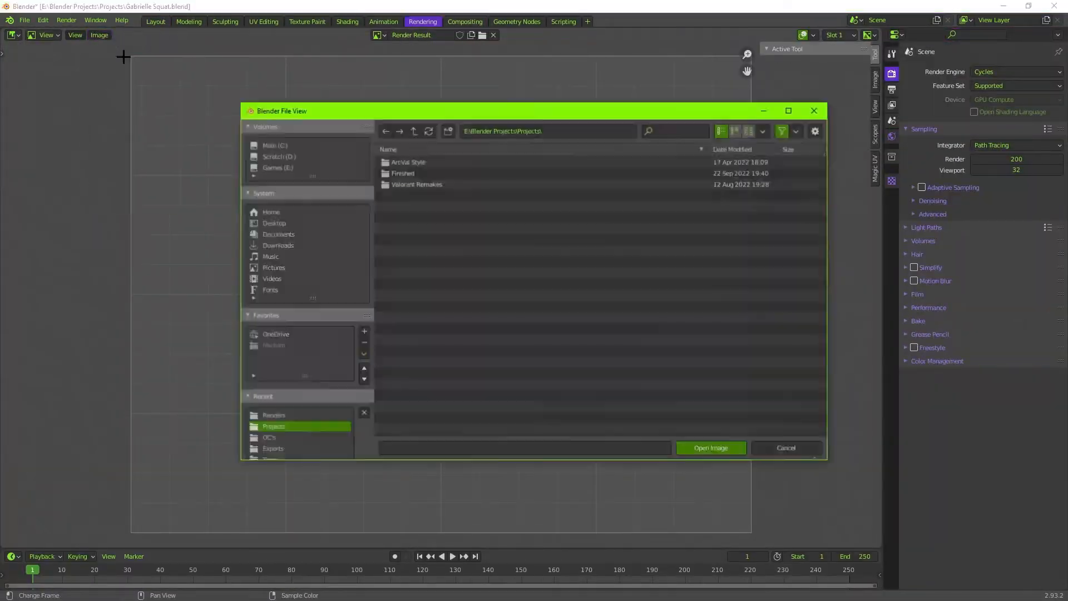
Open the image file browser in the Rendering workspace and return to the compositor's node tree.
click(100, 35)
click(113, 59)
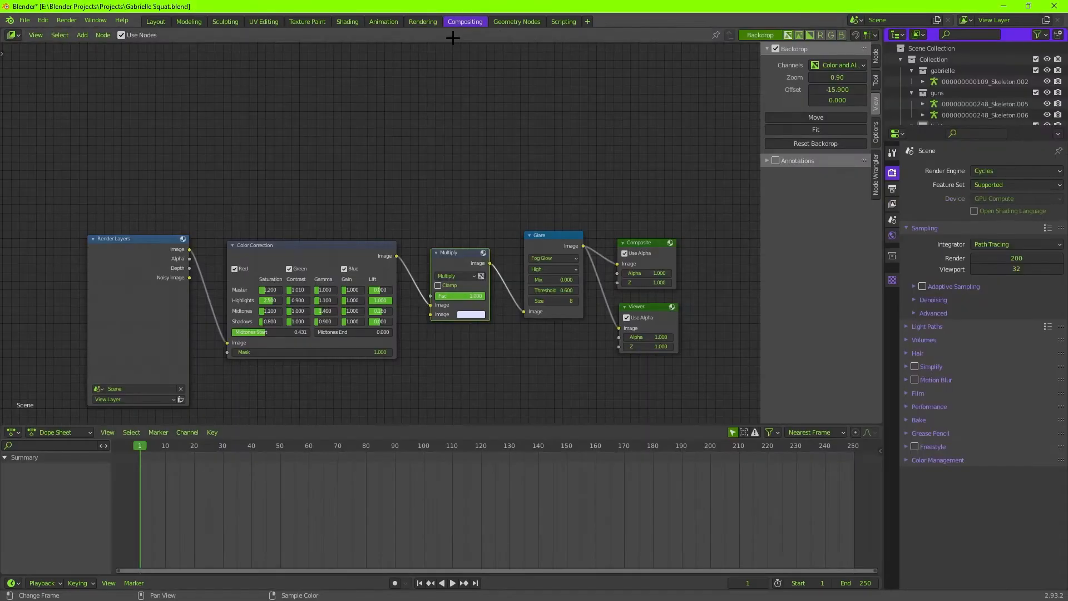
click(131, 399)
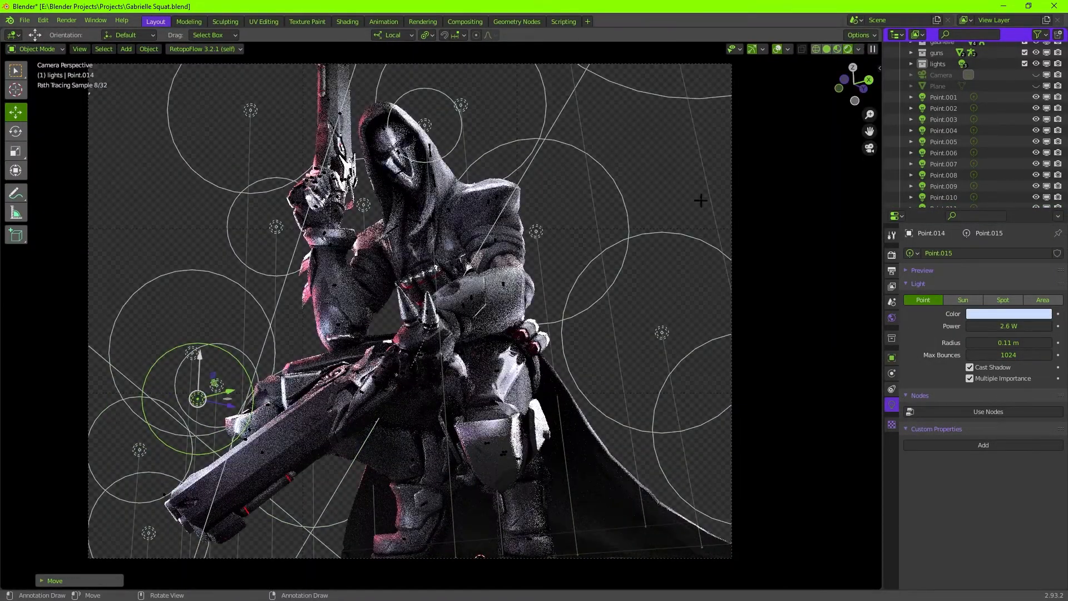
Position an additional pink point light low behind the character's cape, checking its effect through the camera.
click(870, 148)
key(g)
click(572, 355)
click(869, 148)
click(870, 148)
click(870, 148)
scroll(442, 315, down, 1)
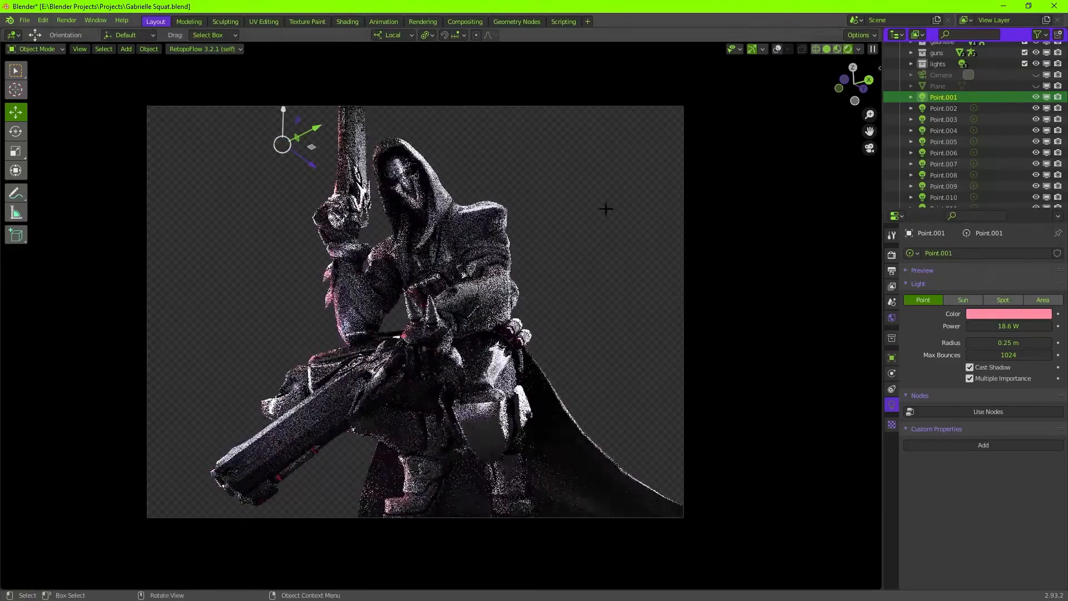
Return to the compositor and insert a Hue Correct node between the Color Correction and Multiply nodes.
click(457, 21)
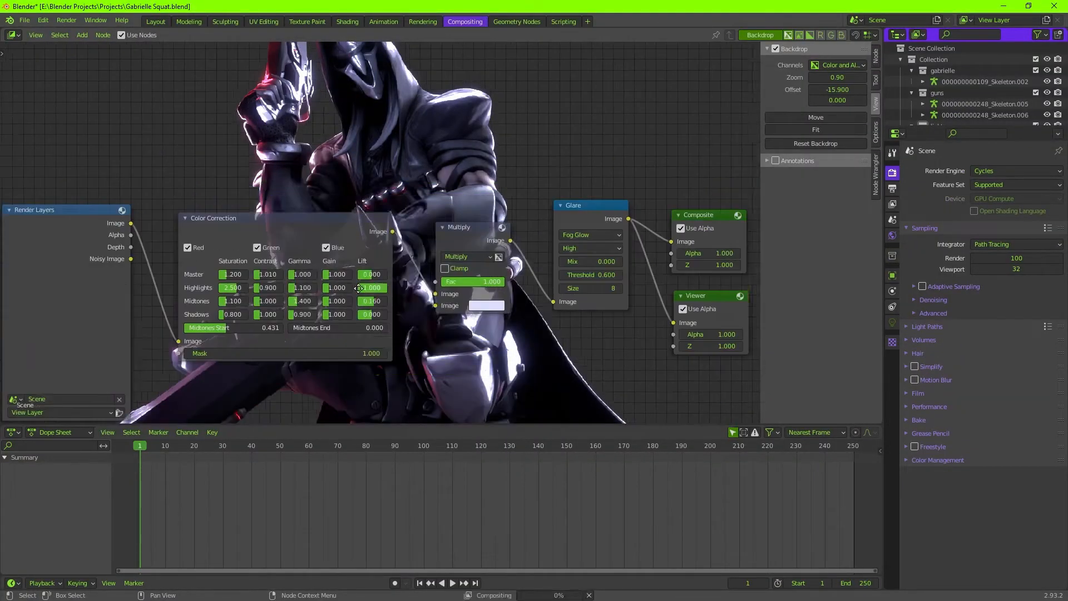
scroll(334, 279, up, 3)
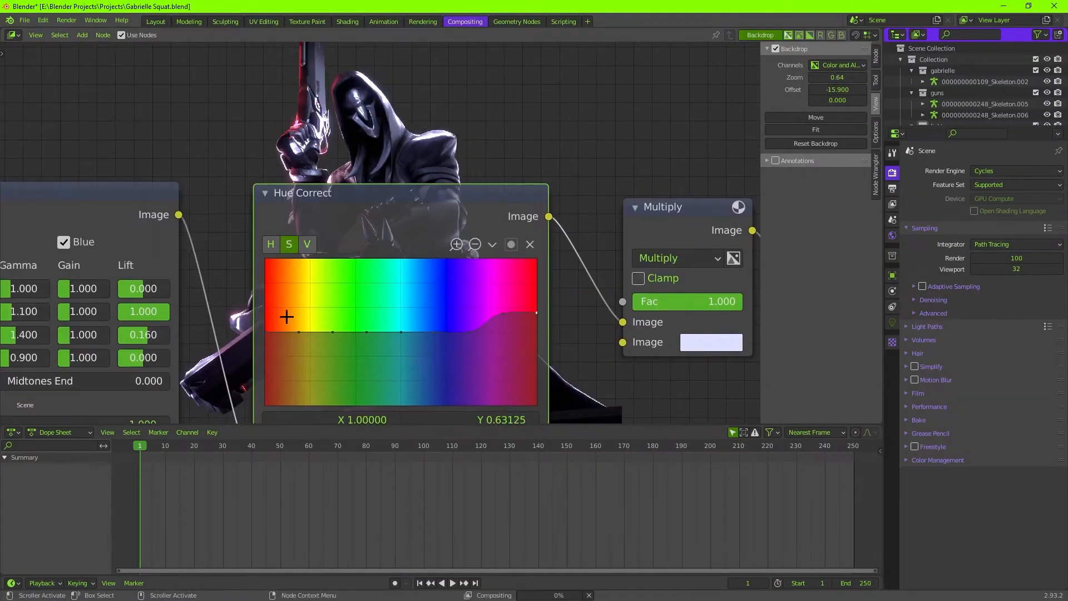
middle_drag(287, 316, 289, 271)
drag(506, 269, 539, 288)
middle_drag(434, 267, 420, 338)
middle_drag(389, 248, 397, 368)
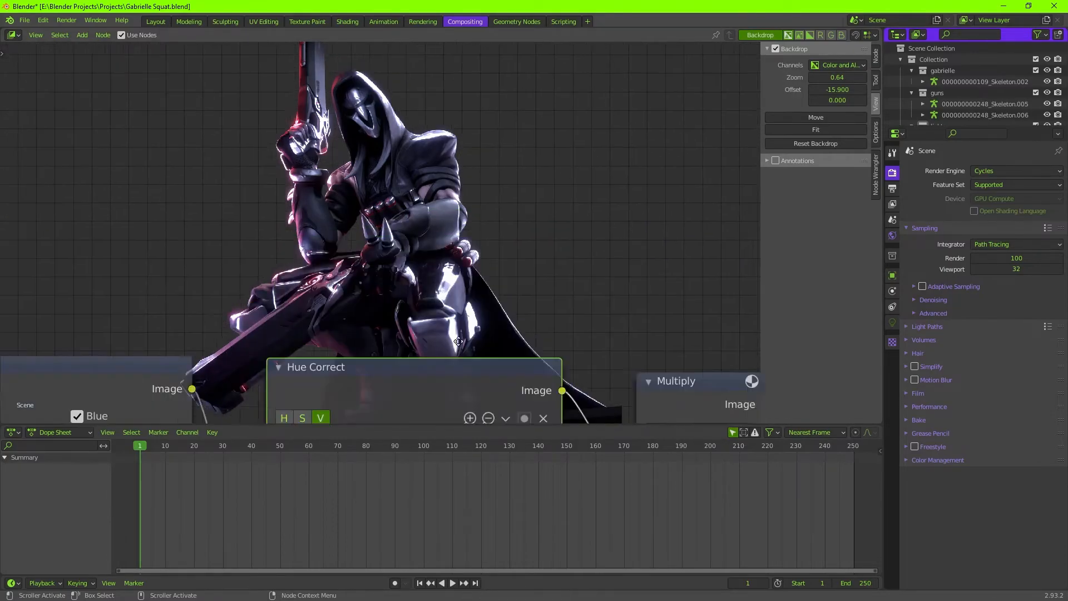
Insert a second Hue Correct node before Color Correction and raise the red and magenta ends of its value curve.
scroll(334, 223, down, 5)
scroll(312, 240, up, 6)
click(241, 229)
drag(203, 318, 203, 284)
middle_drag(356, 245, 380, 317)
drag(496, 386, 495, 351)
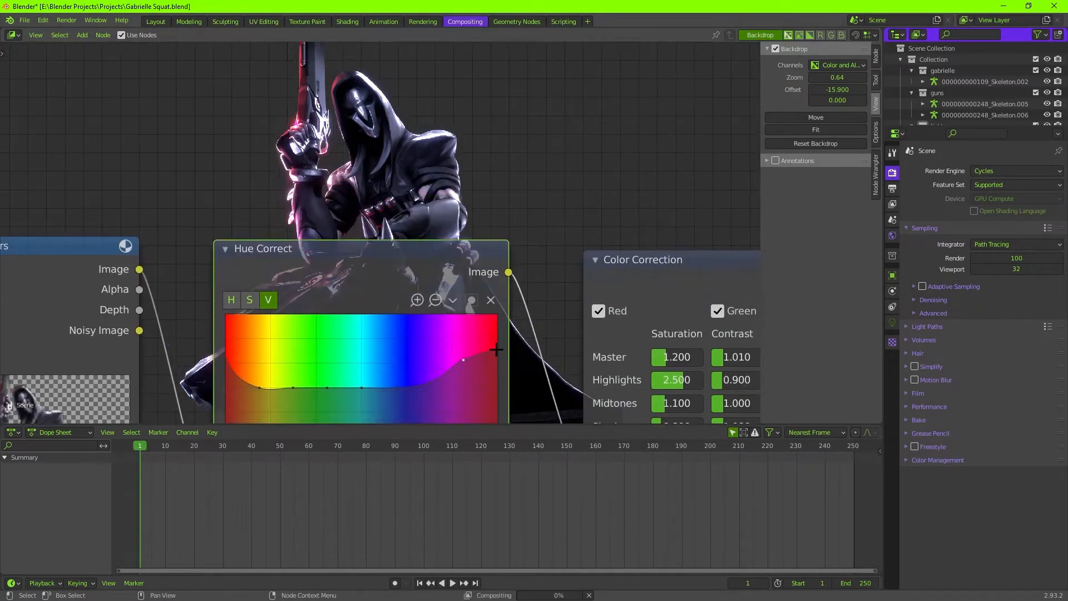
drag(227, 361, 227, 344)
Raise the purple-to-red range of the saturation curve in the Hue Correct node before Color Correction.
middle_drag(356, 334, 383, 296)
click(277, 262)
mouse_move(452, 327)
middle_down()
mouse_move(436, 329)
mouse_move(419, 358)
mouse_move(443, 325)
middle_up()
drag(443, 346, 449, 332)
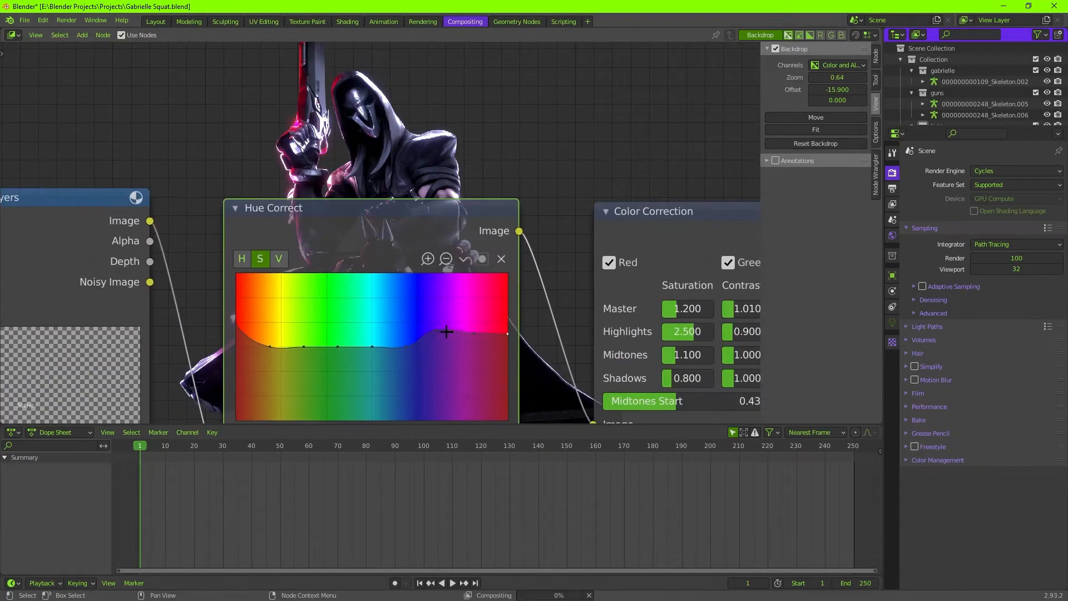
middle_drag(496, 202, 519, 373)
Check the whole composite, then enlarge the backdrop to 1.95 and examine the character's arms and hands.
drag(837, 78, 826, 77)
scroll(334, 306, down, 3)
middle_drag(334, 307, 339, 368)
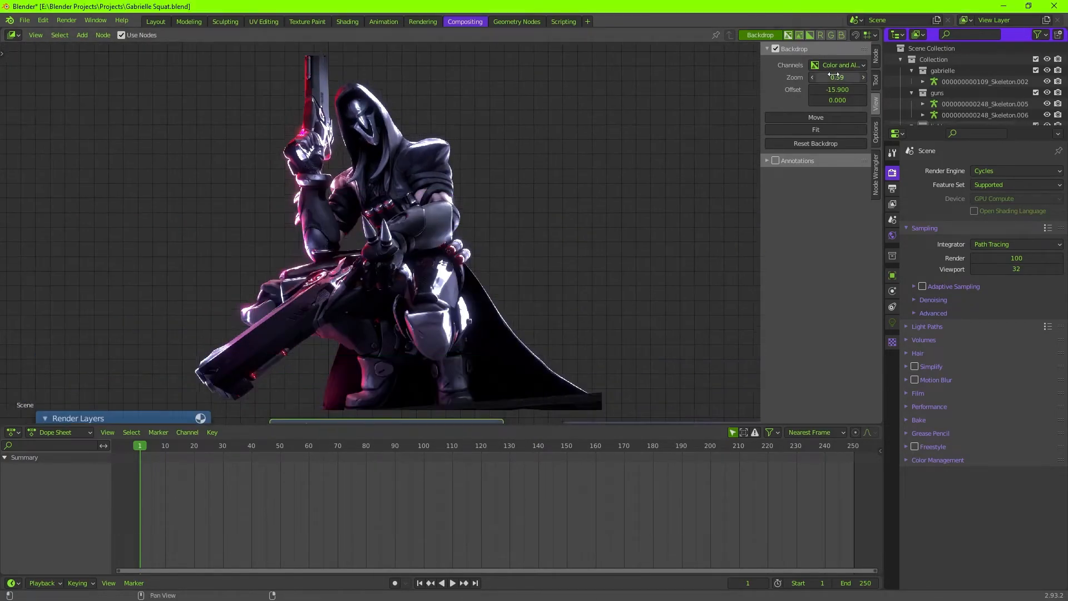
drag(838, 78, 890, 78)
click(816, 118)
click(130, 179)
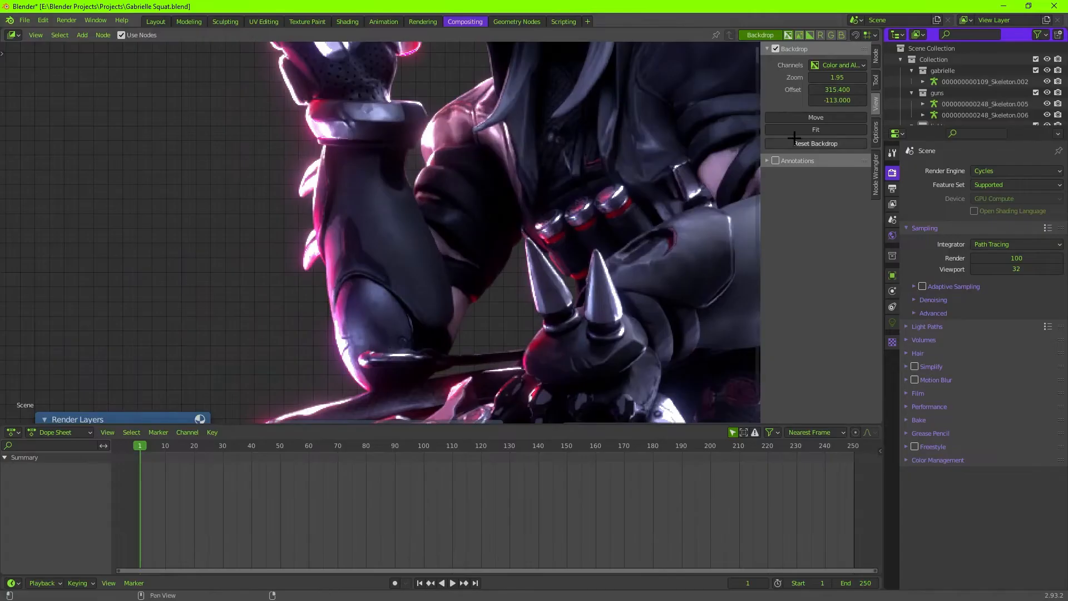
click(816, 118)
click(716, 411)
click(821, 118)
click(779, 389)
Set the backdrop zoom to 1.36 and examine the character's shoulders, gun and armoured legs.
drag(837, 78, 813, 78)
middle_drag(556, 412, 534, 233)
scroll(540, 278, down, 6)
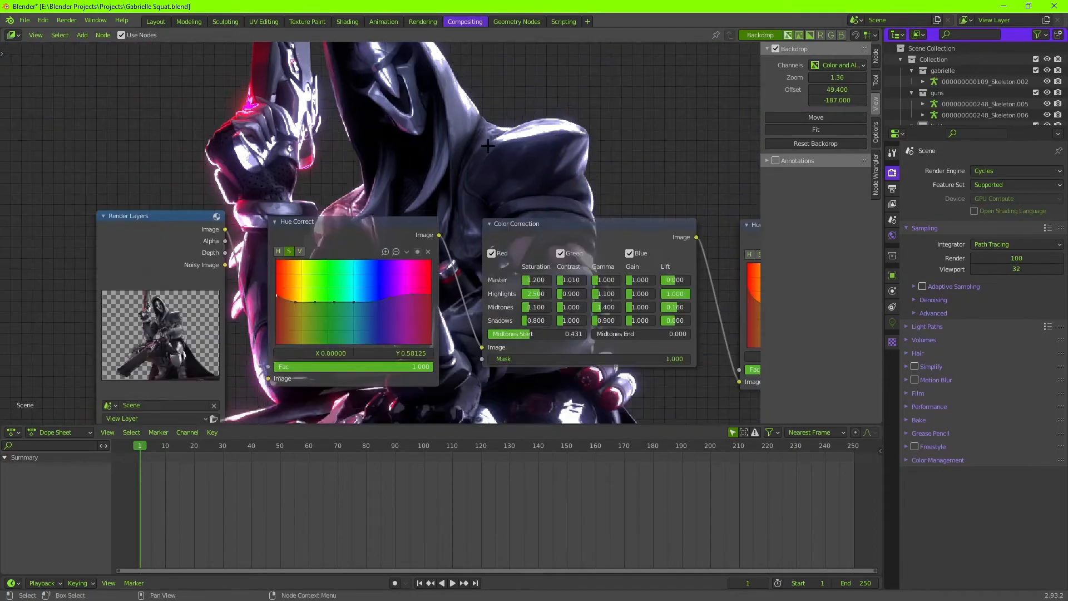
middle_drag(546, 290, 397, 477)
click(816, 118)
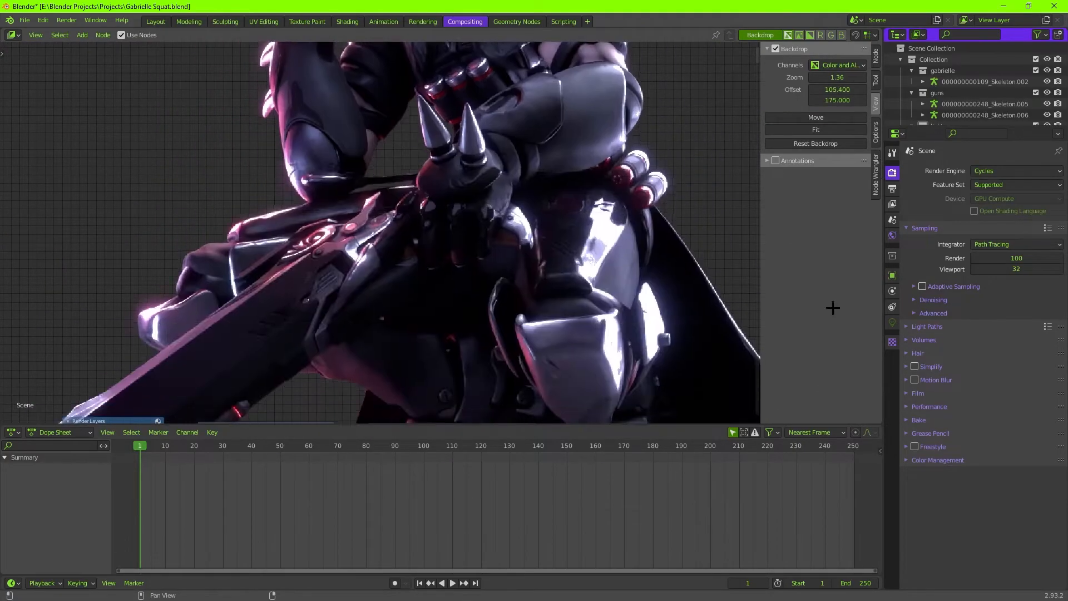
click(39, 233)
middle_drag(44, 238, 53, 20)
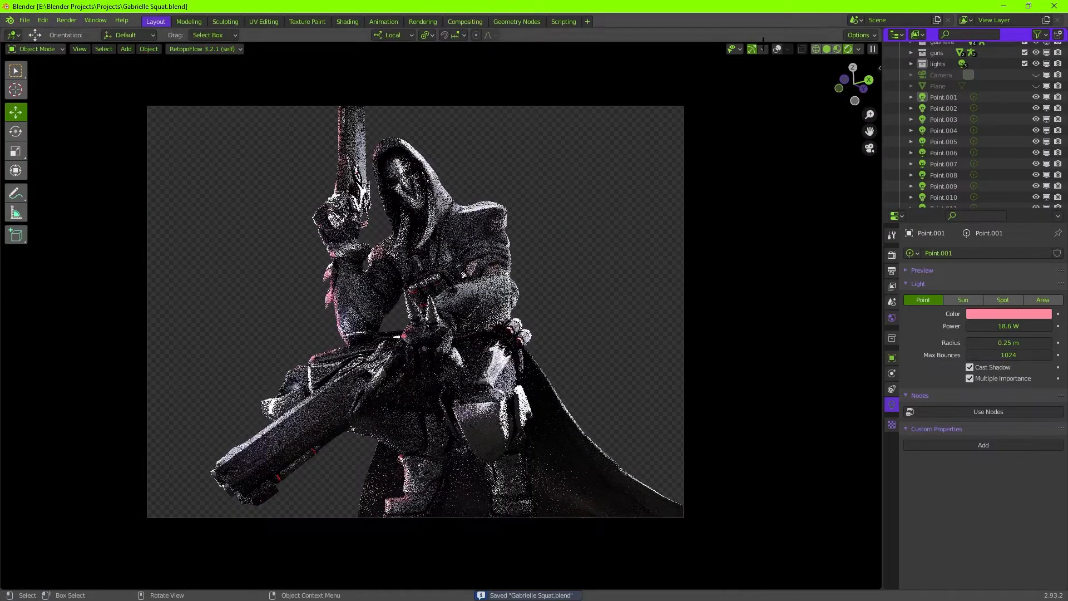
Render the character scene from the camera and leave the render view.
key(F12)
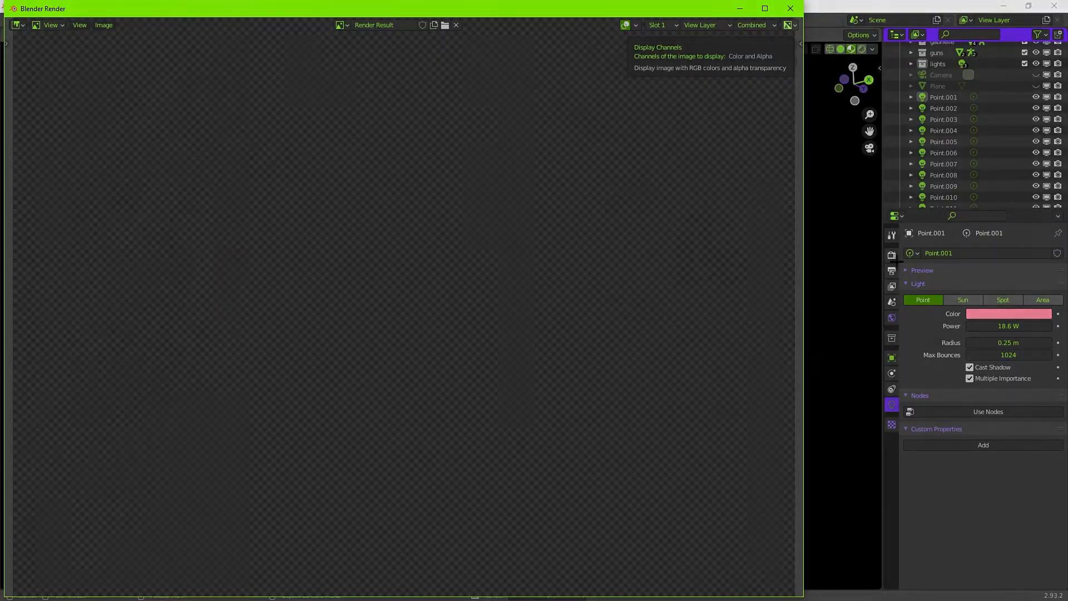
key(Escape)
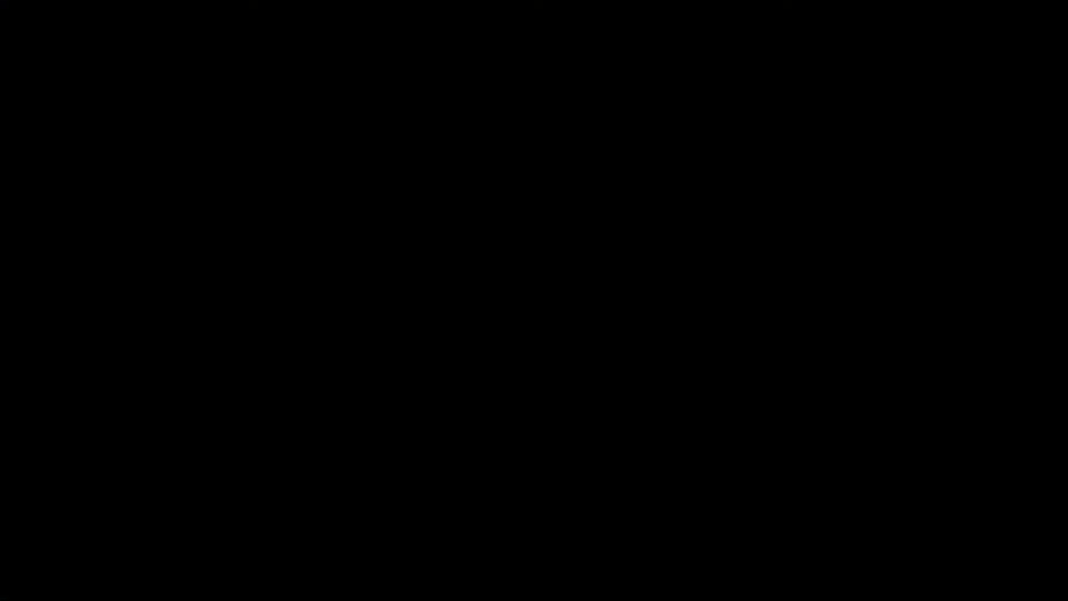